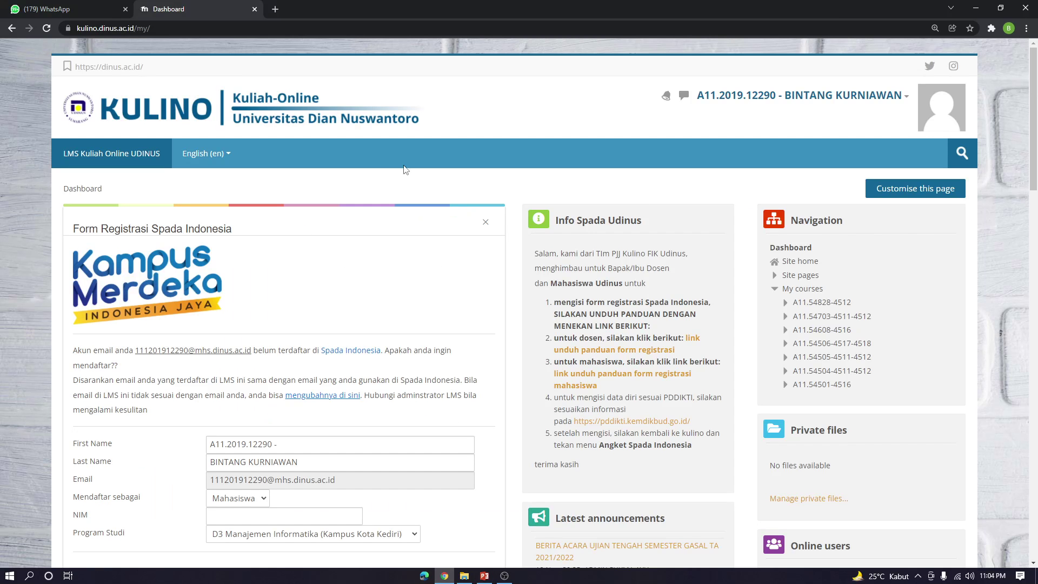
Open a blank new browser tab beside the Kulino dashboard
left_click(275, 10)
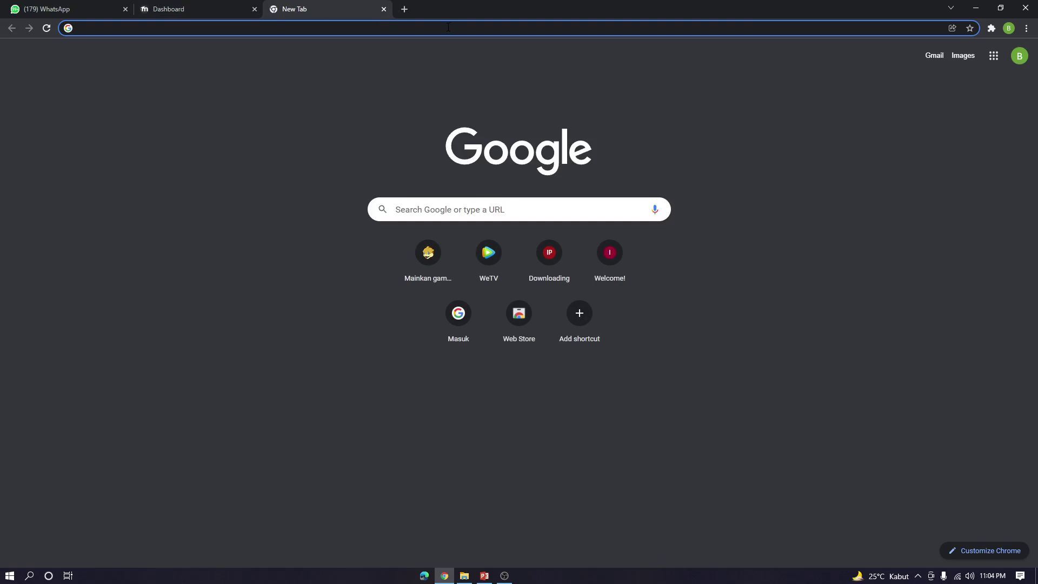
Go to odoo.com and start a free trial with the CRM app selected
type("odoo.com")
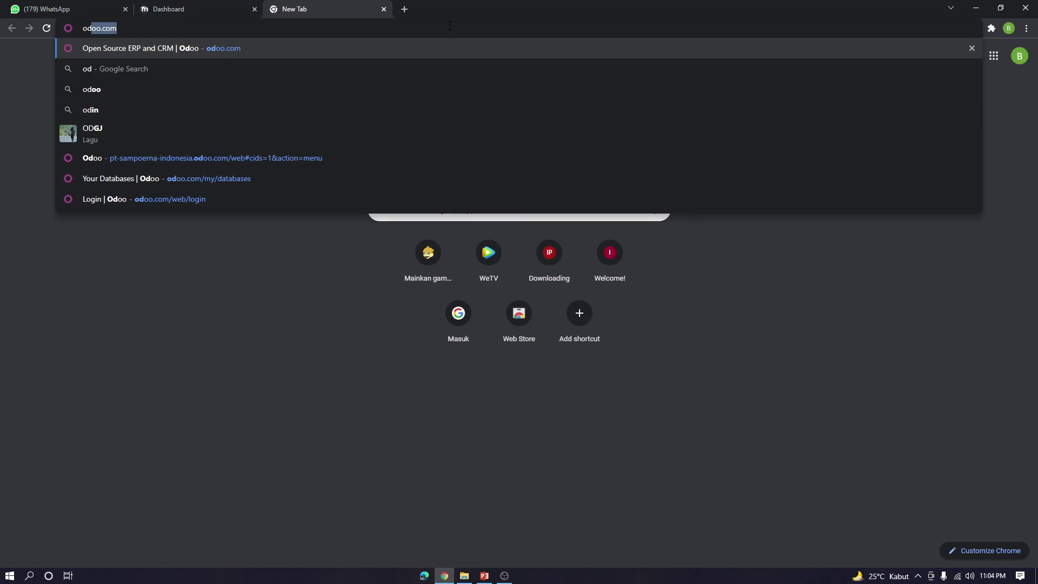
key("Return")
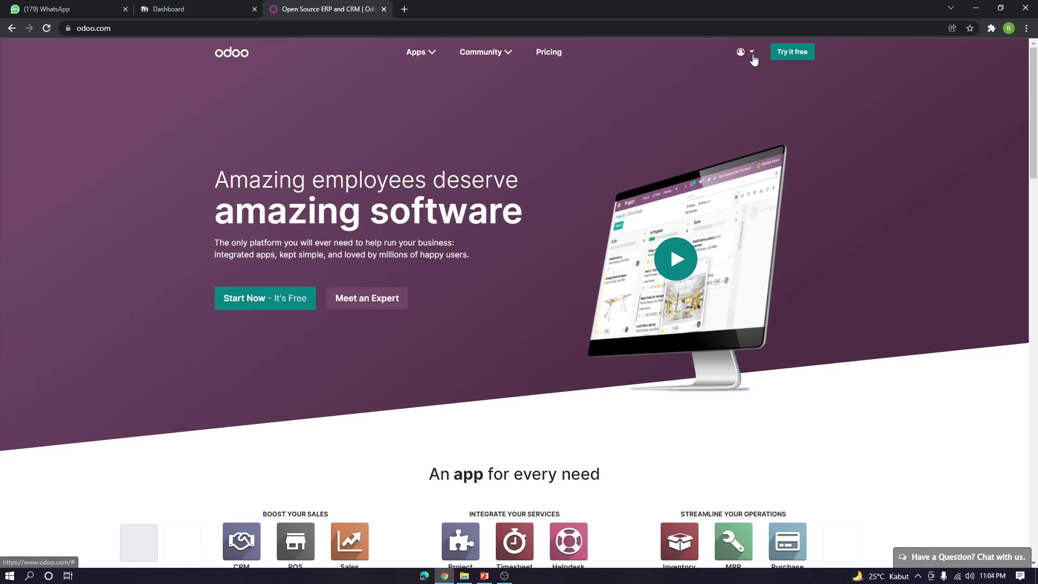
left_click(280, 306)
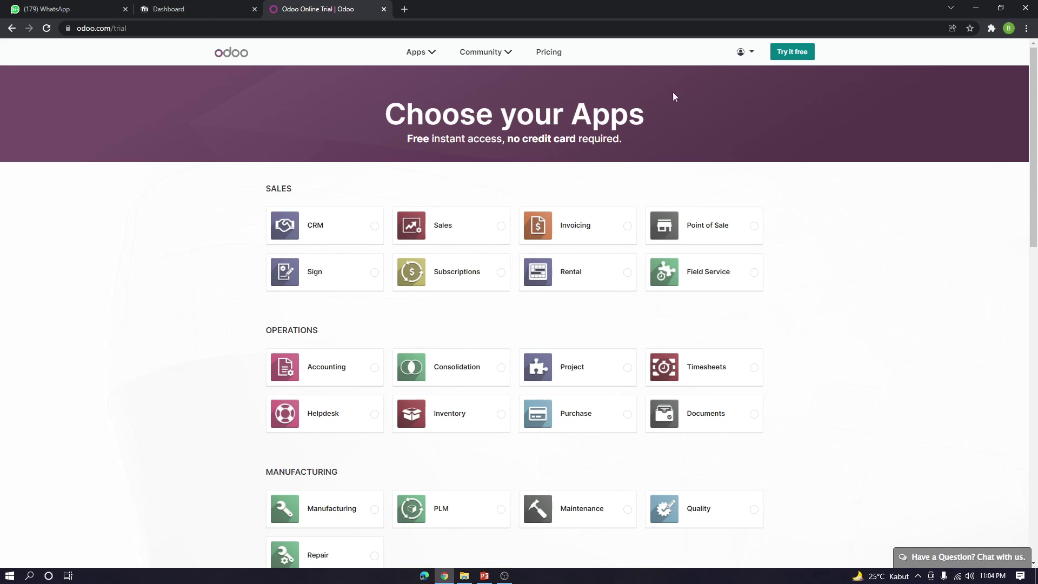
left_click(317, 232)
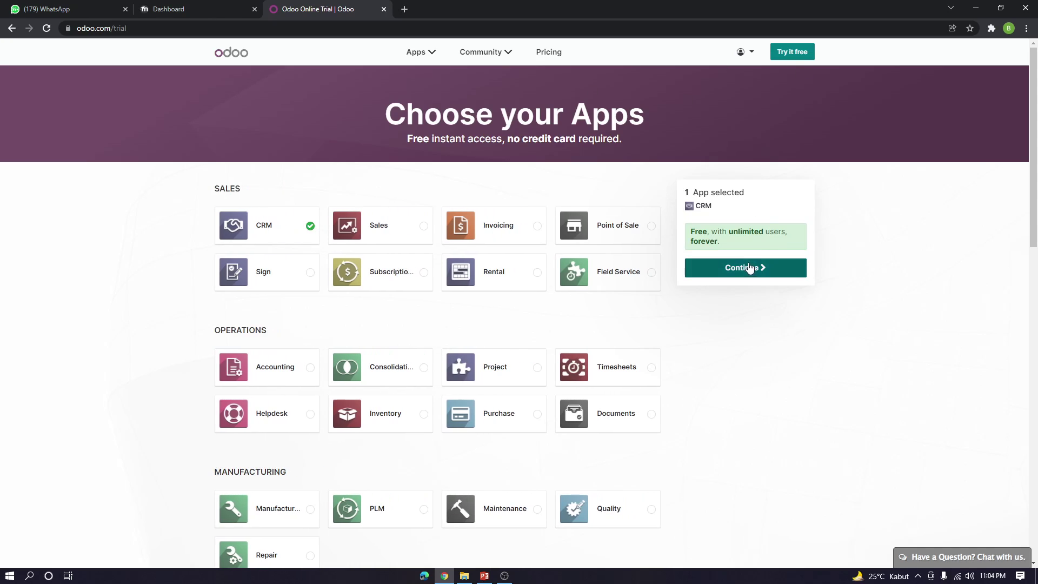
left_click(753, 269)
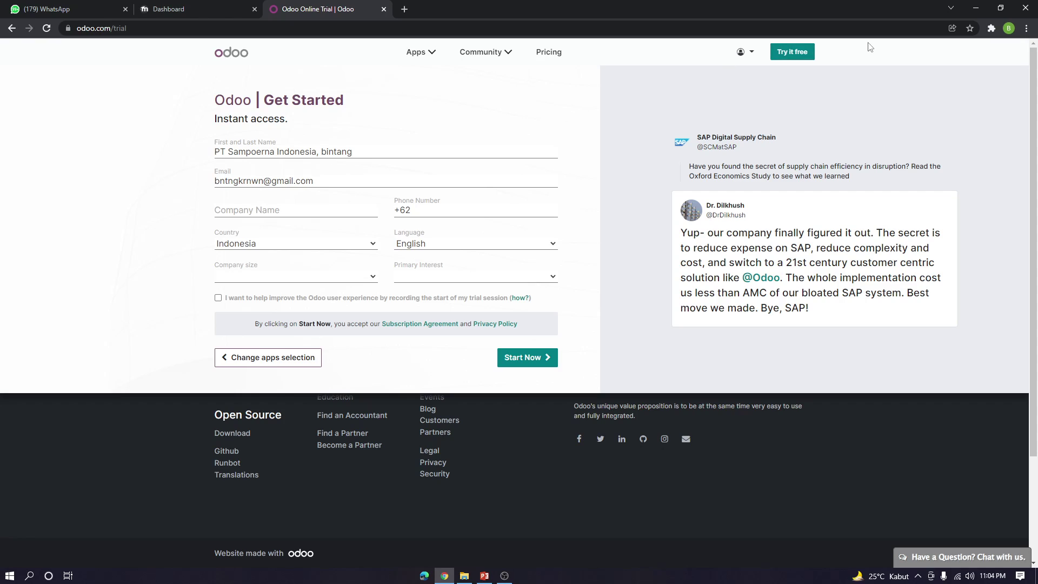
After a detour through the account portal, reselect CRM and continue to the Get Started form
left_click(805, 51)
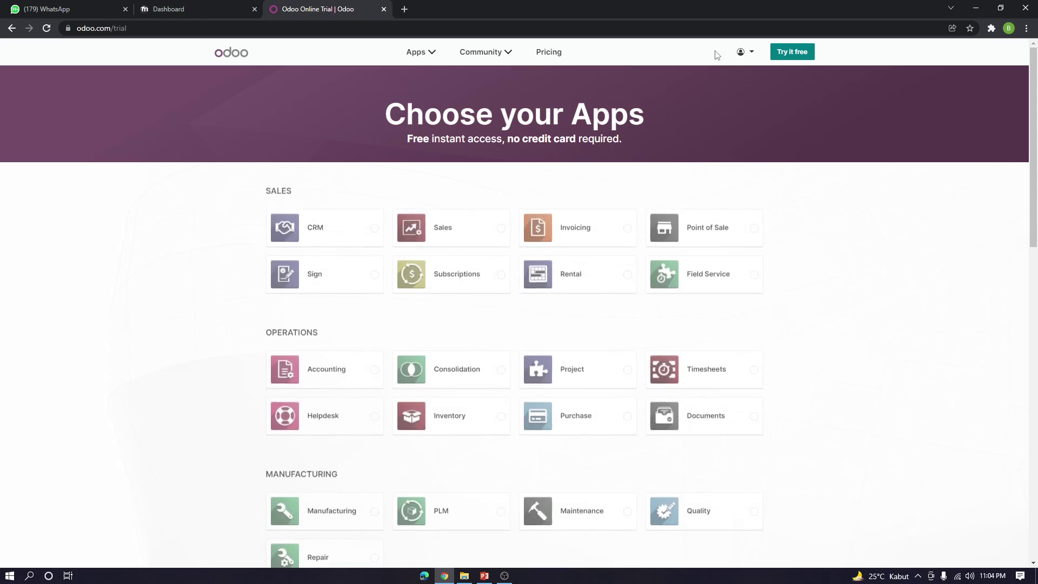
left_click(748, 52)
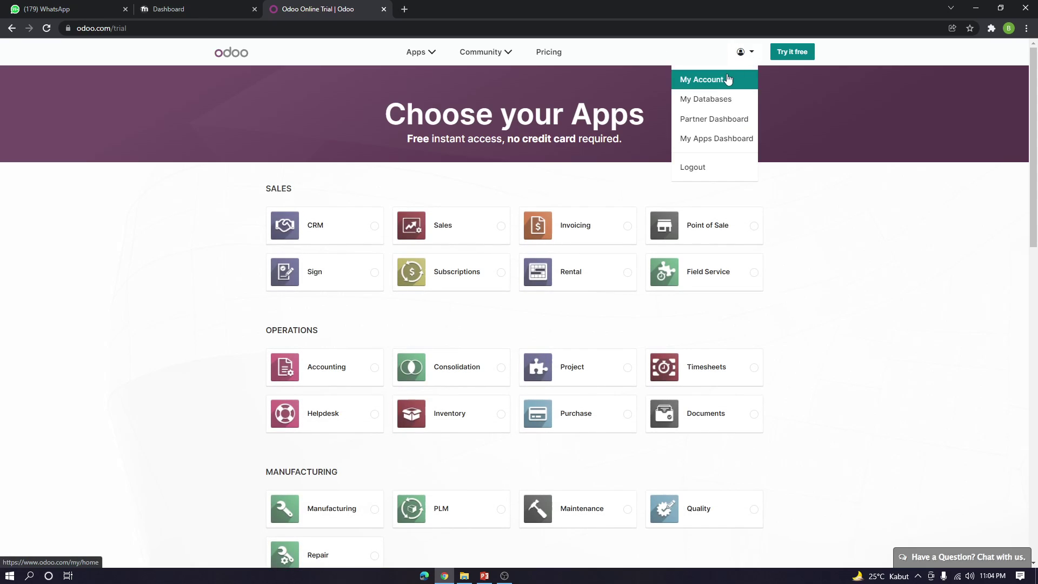
left_click(726, 76)
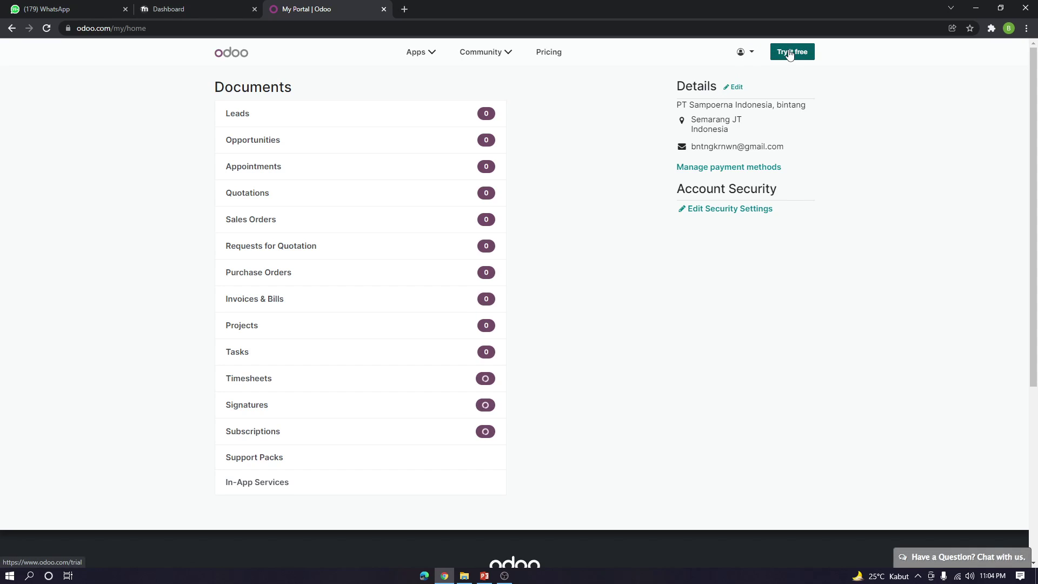
left_click(792, 51)
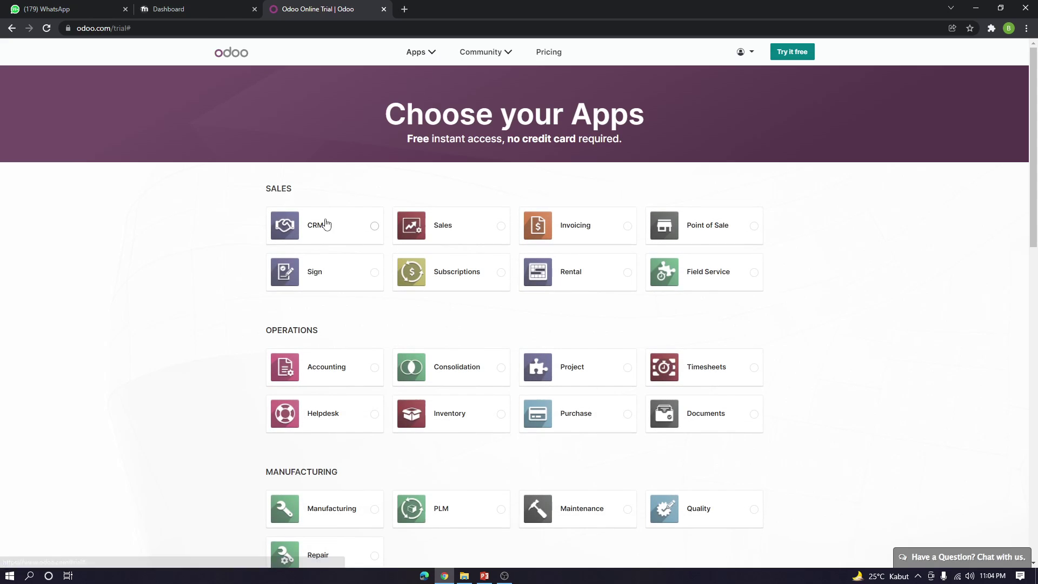
left_click(327, 224)
left_click(756, 269)
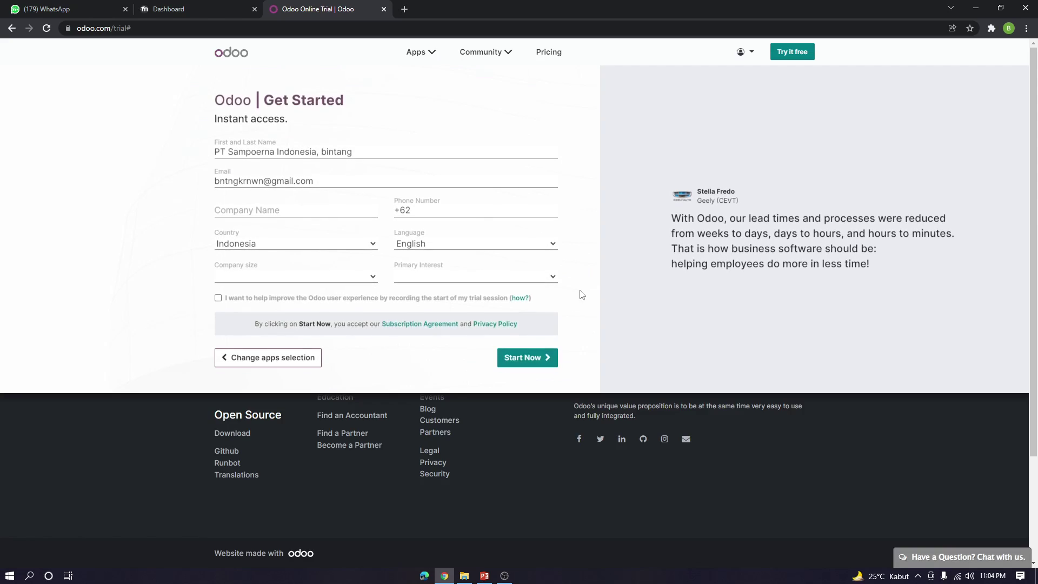
Enter 'PT Sampoerna Indonesia' as the company name in the signup form
left_click(538, 357)
left_click(324, 212)
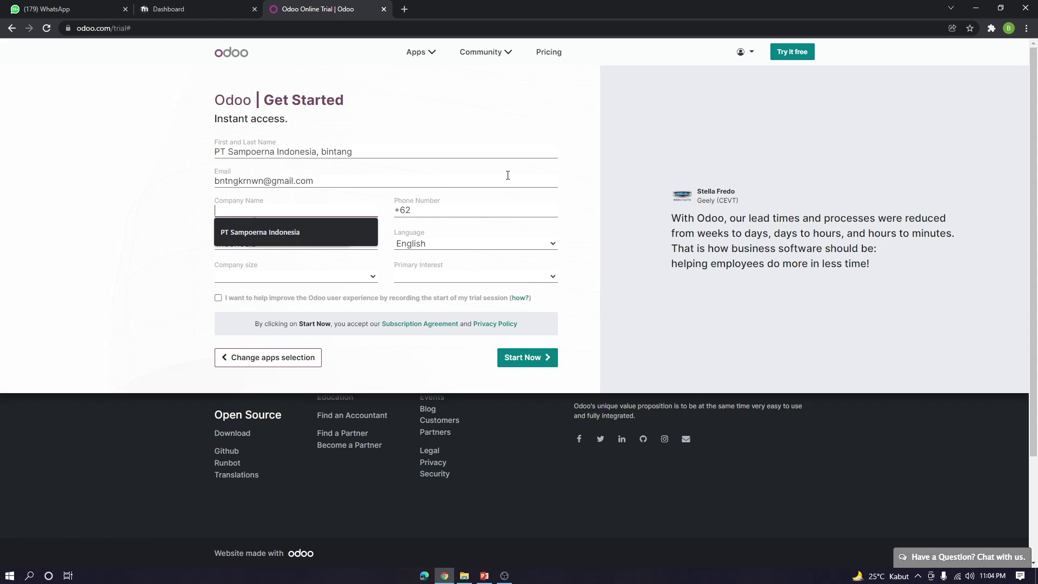
type("PT Sampoerna")
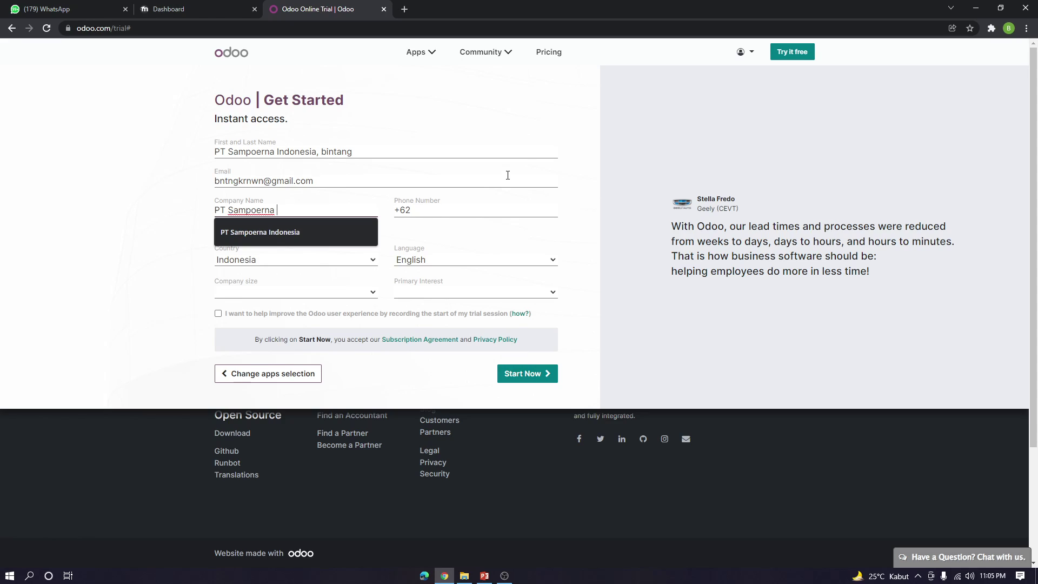
type("Indonesia")
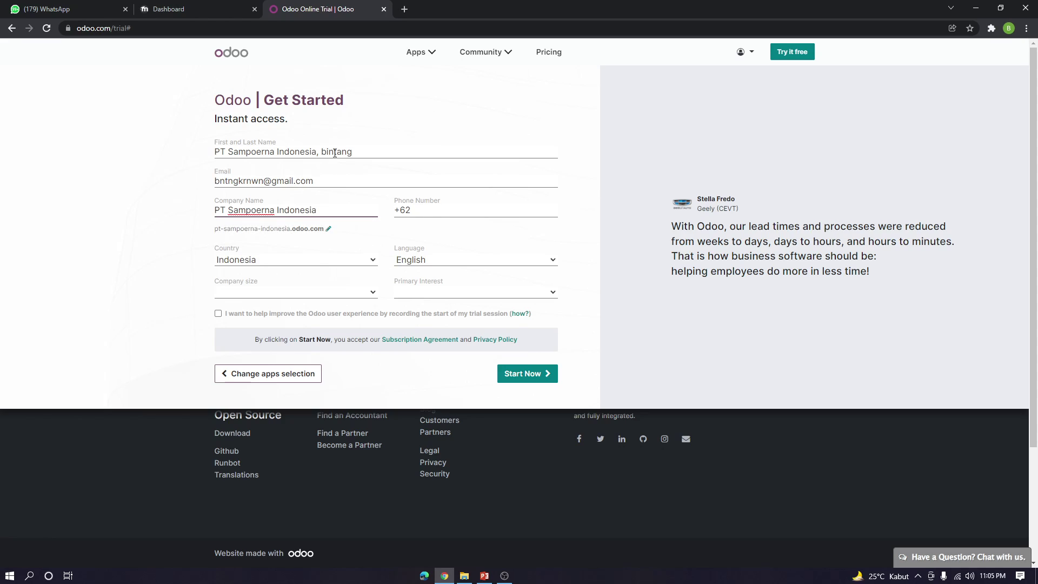
Correct the first and last name fields, removing the stray company name
left_click_drag(319, 152, 194, 164)
key("BackSpace")
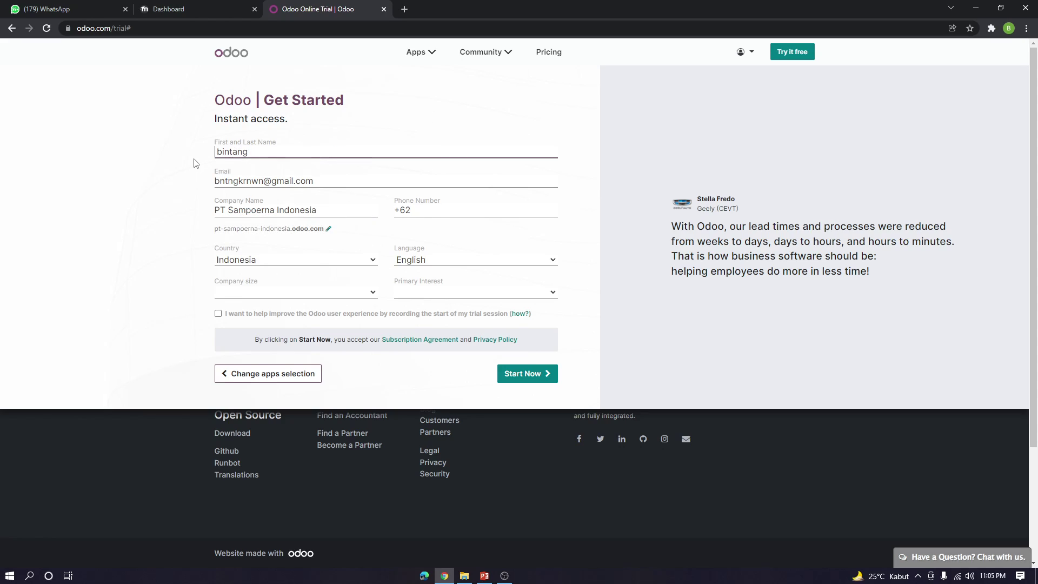
key("Delete")
key("BackSpace")
key("BackSpace")
type("niawan")
key("BackSpace")
type("B")
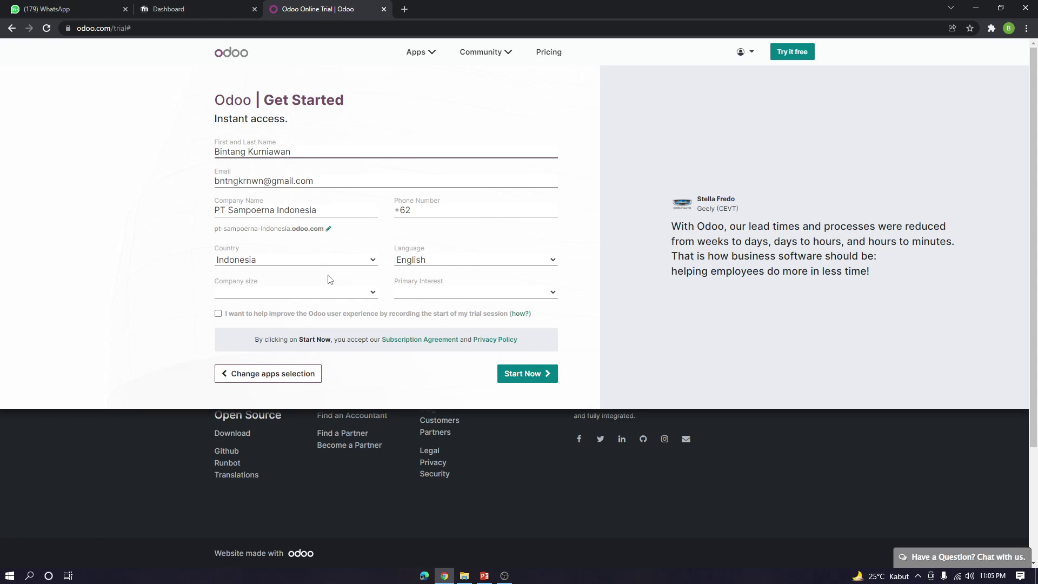
Choose 50 - 250 employees and 'I am a student', create the database, and view its activation status
left_click(372, 292)
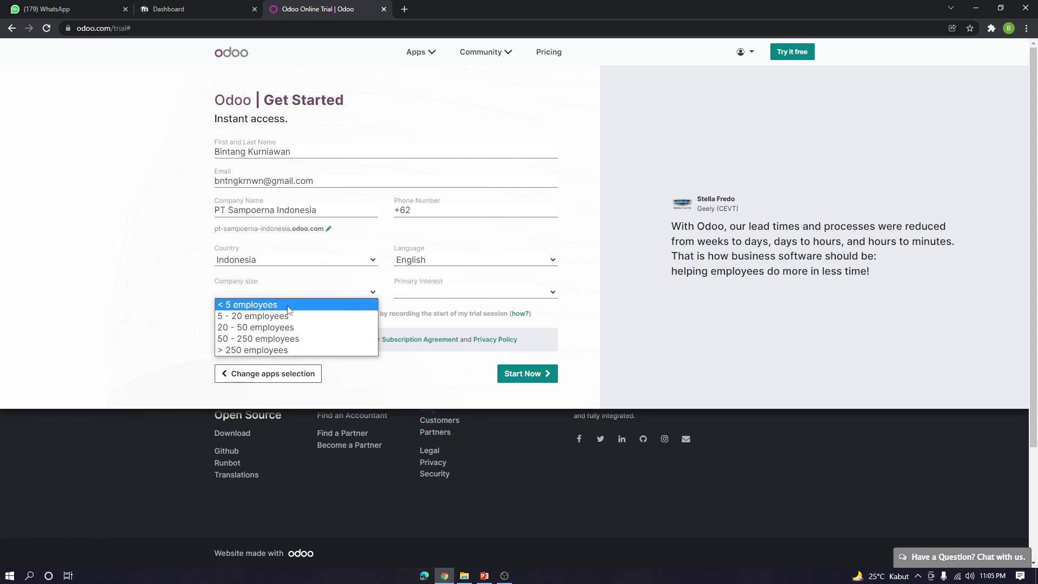
left_click(325, 339)
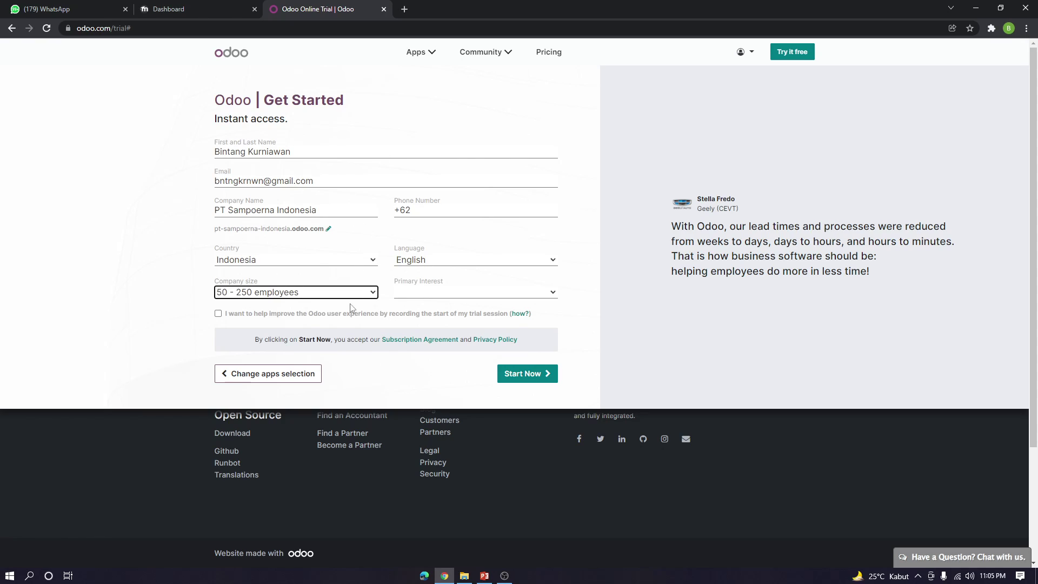
left_click(548, 296)
left_click(442, 331)
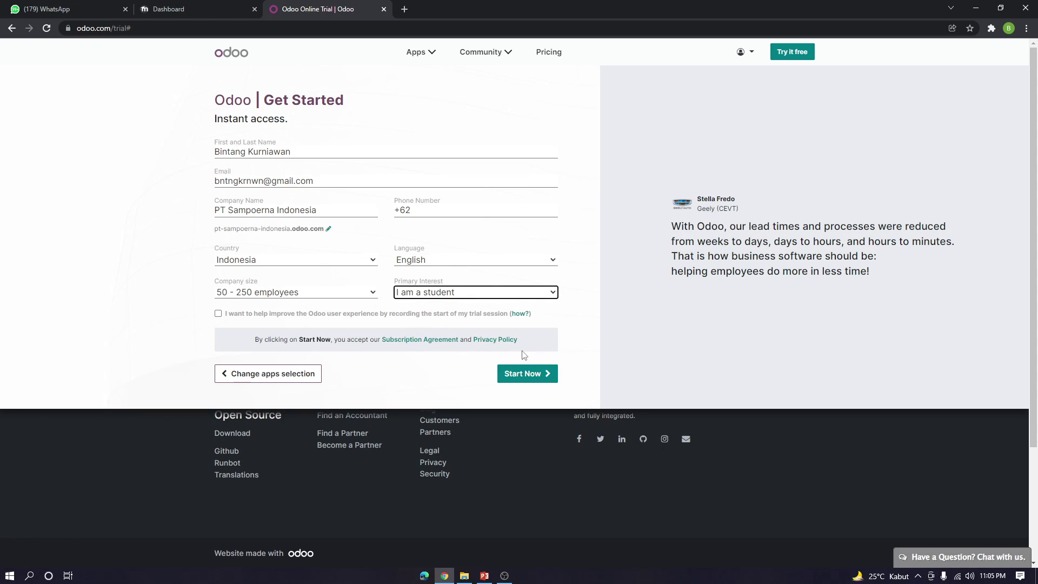
left_click(521, 373)
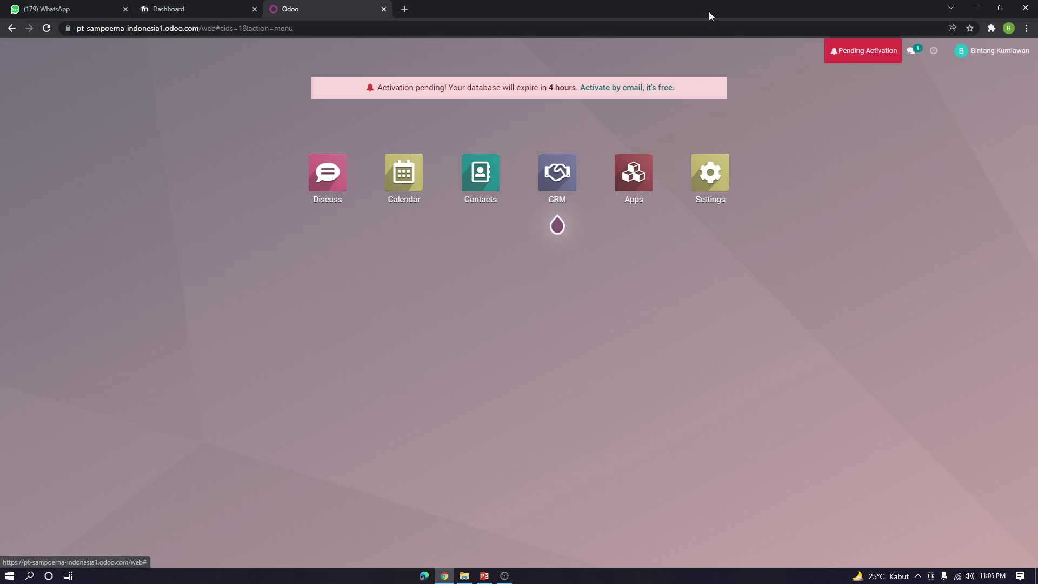
left_click(882, 52)
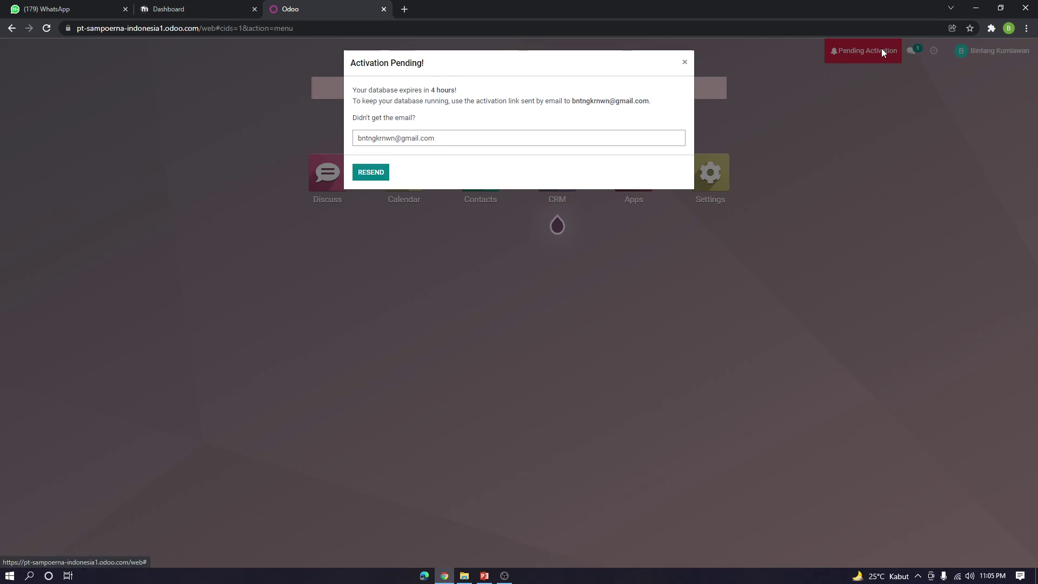
left_click(405, 9)
Search for gmail login and open Gmail
type("gmail")
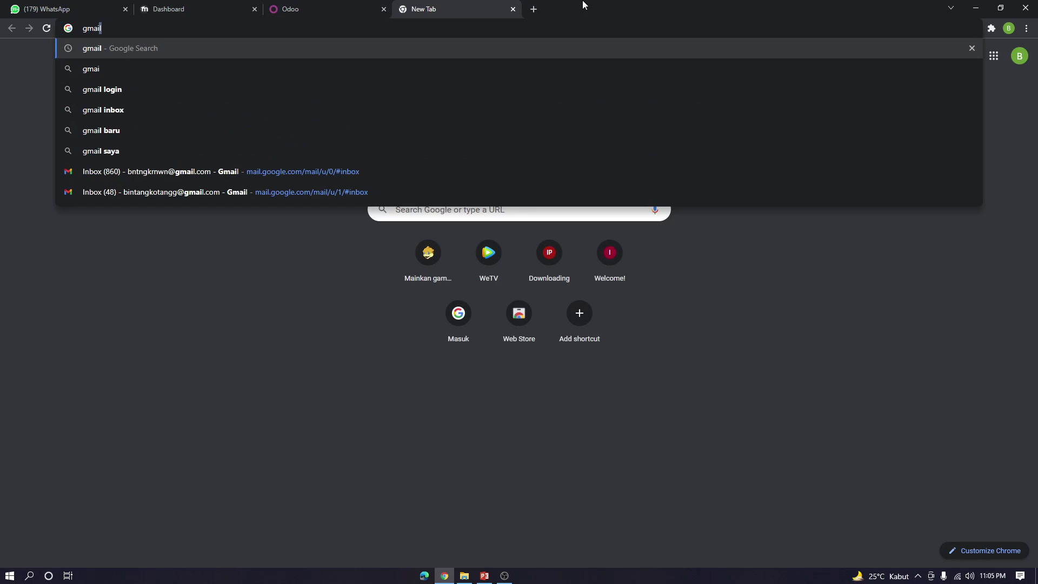
key("Down")
key("Down")
key("Return")
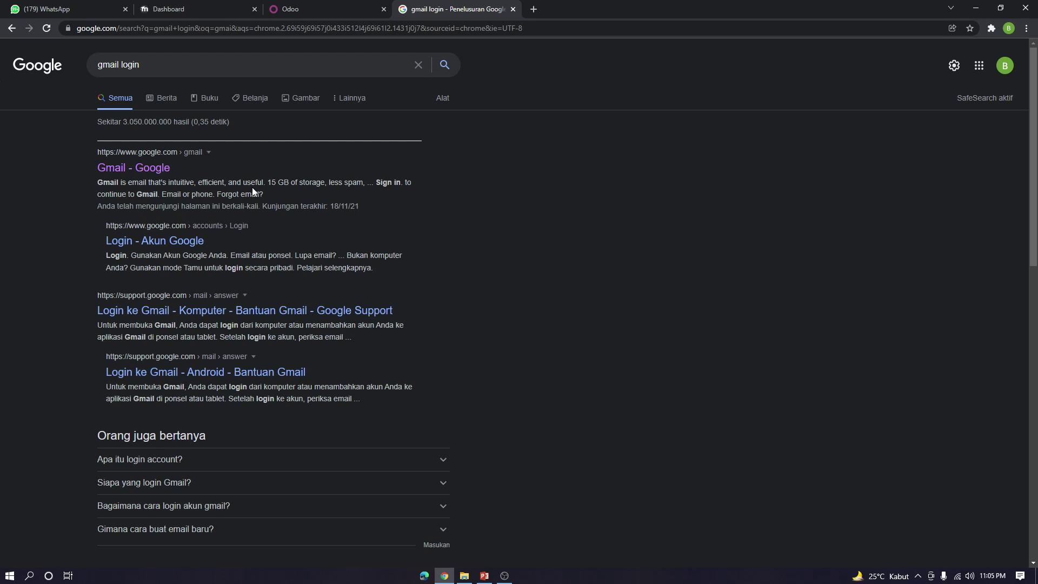
left_click(163, 170)
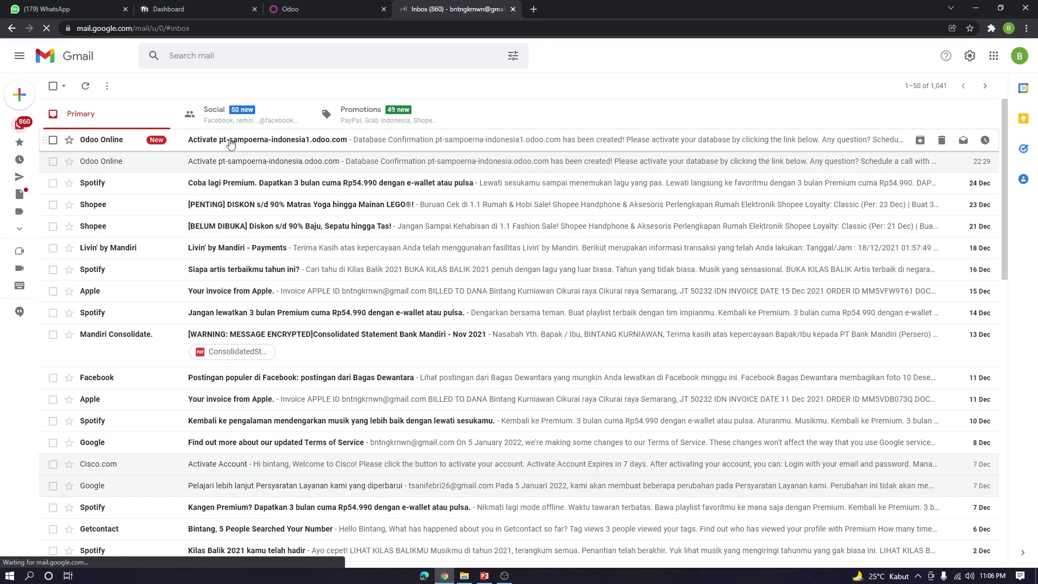
Open the Odoo database email and launch its activation link
left_click(231, 143)
left_click(529, 325)
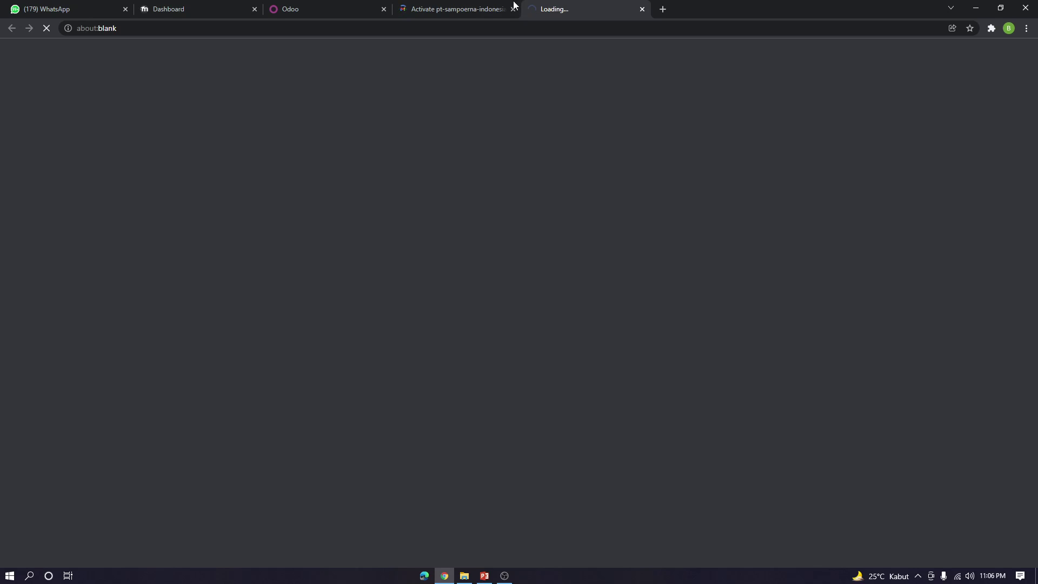
left_click(464, 8)
left_click(371, 9)
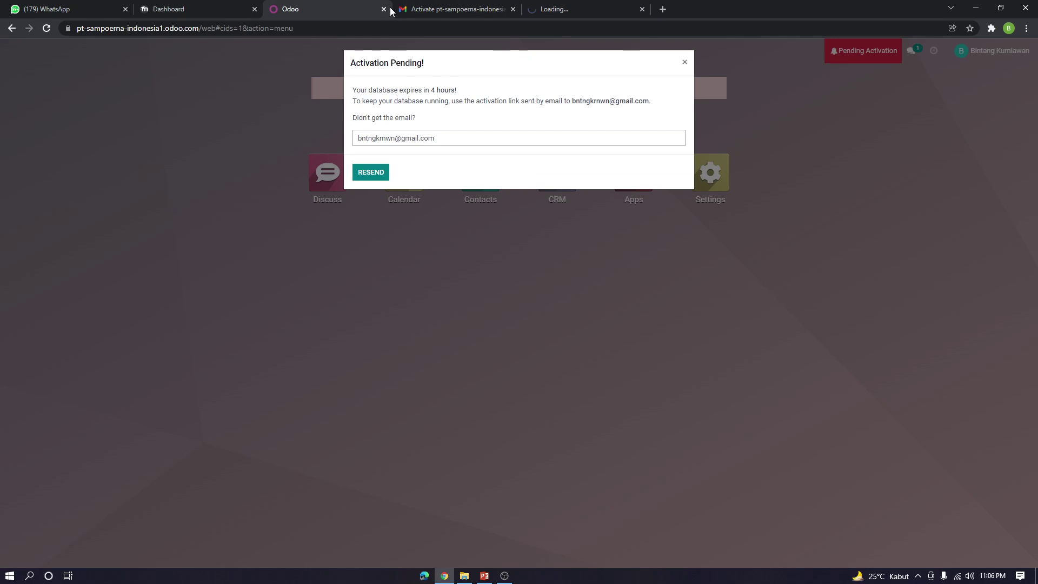
Close the old Odoo tab, skip inviting colleagues, and enter the activated database
left_click(383, 9)
left_click(440, 8)
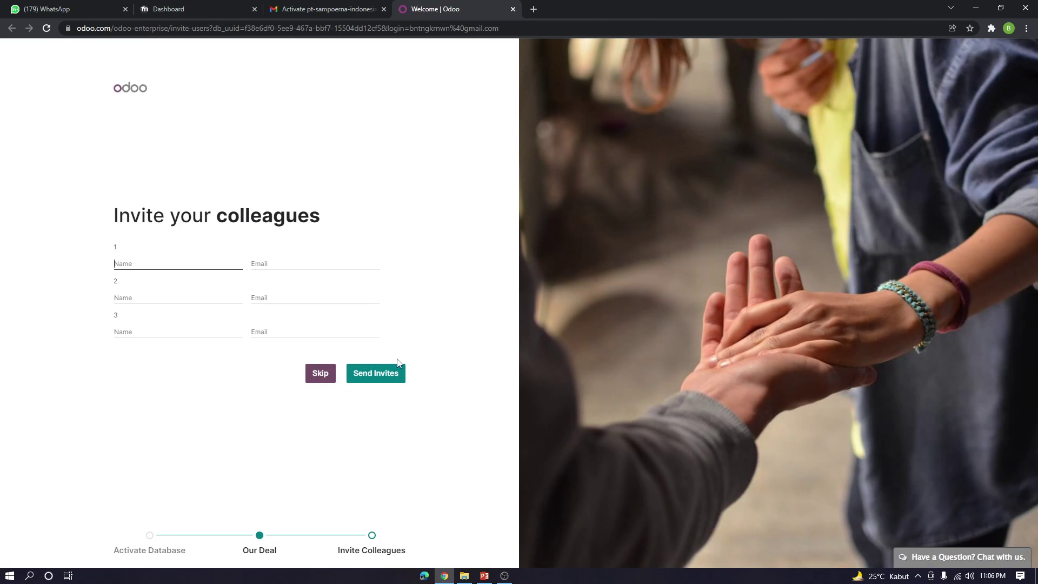
left_click(321, 373)
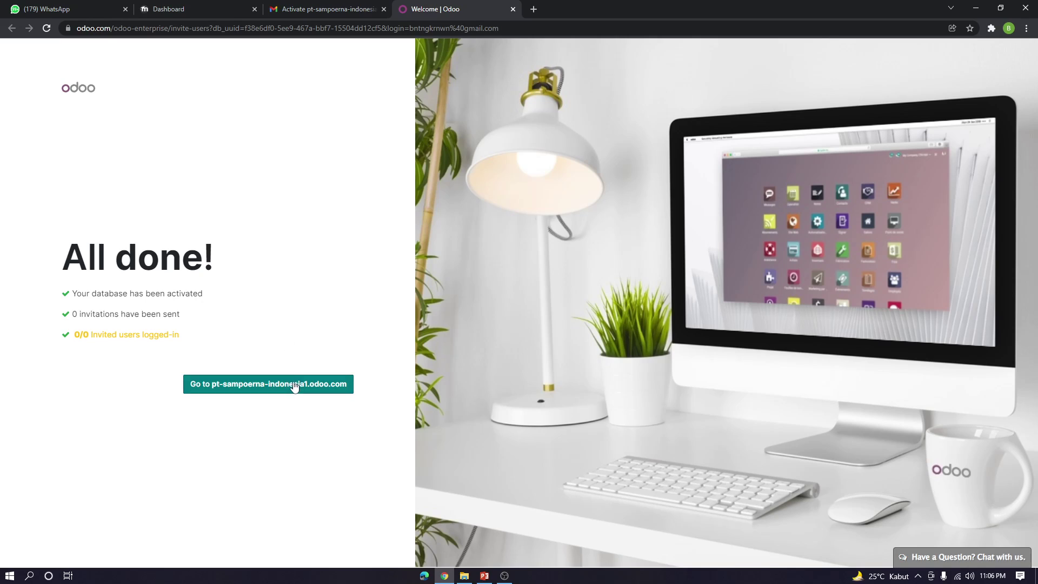
left_click(294, 384)
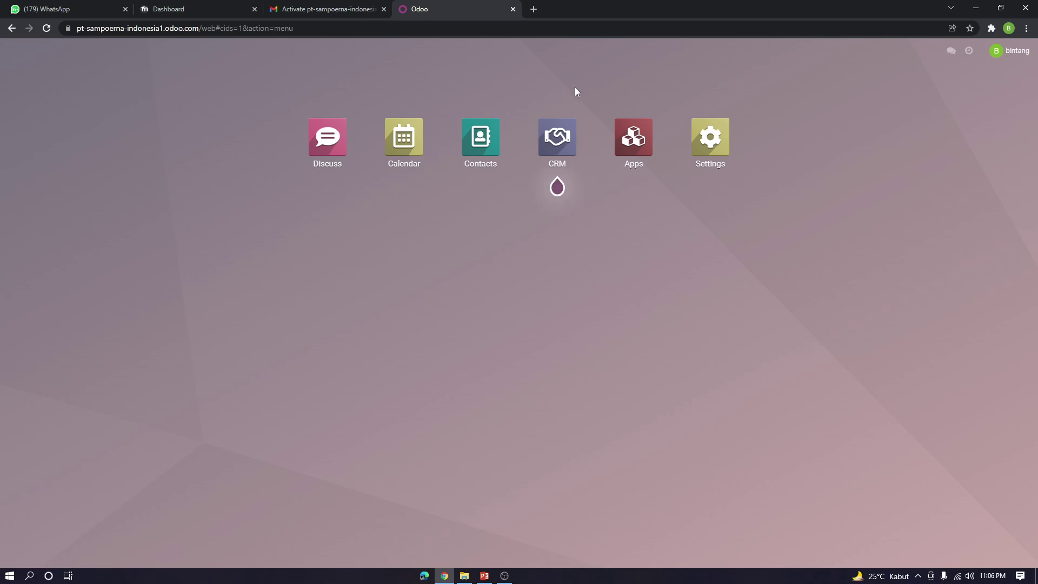
Look at the CRM pipeline, then return to the main app menu
left_click(568, 135)
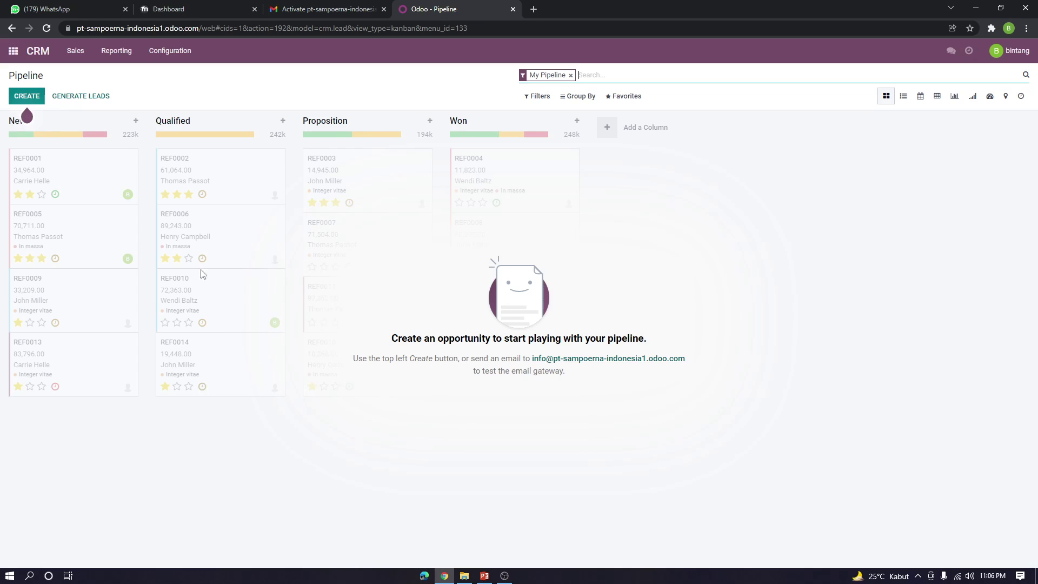
left_click(13, 51)
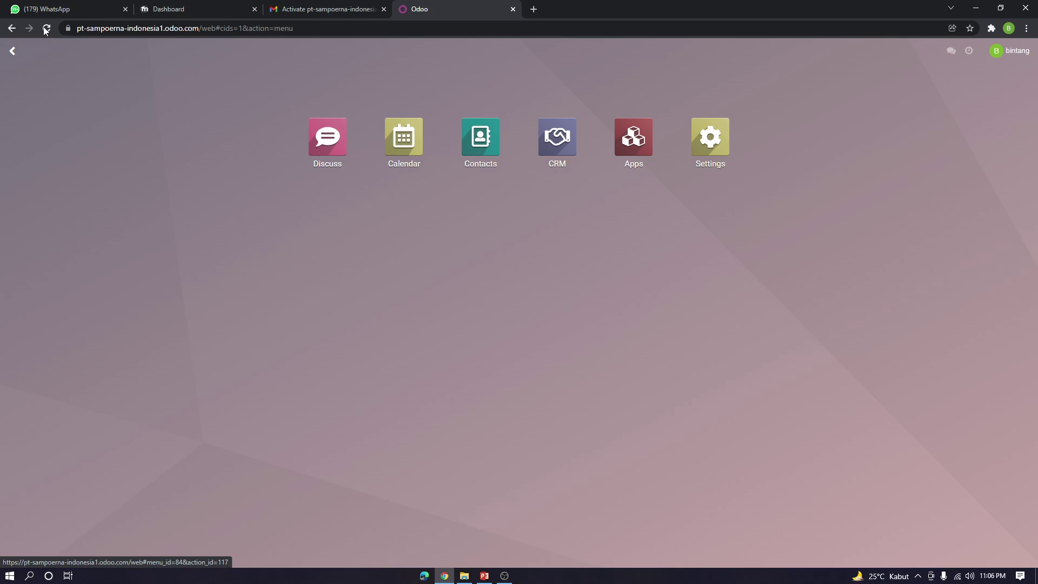
left_click(11, 53)
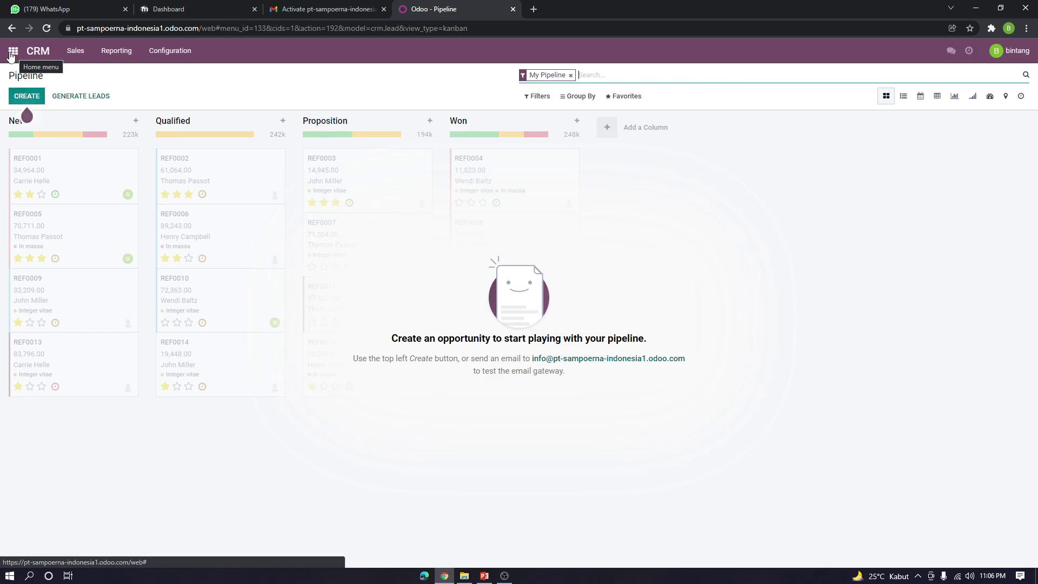
left_click(12, 52)
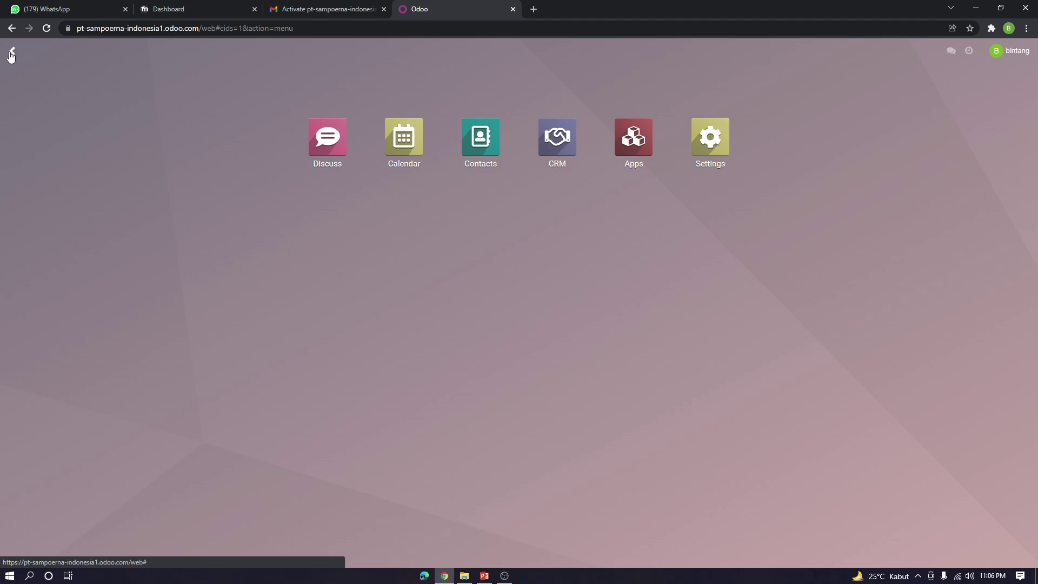
Install the Sales app, along with Invoicing, from Apps and return home
left_click(653, 151)
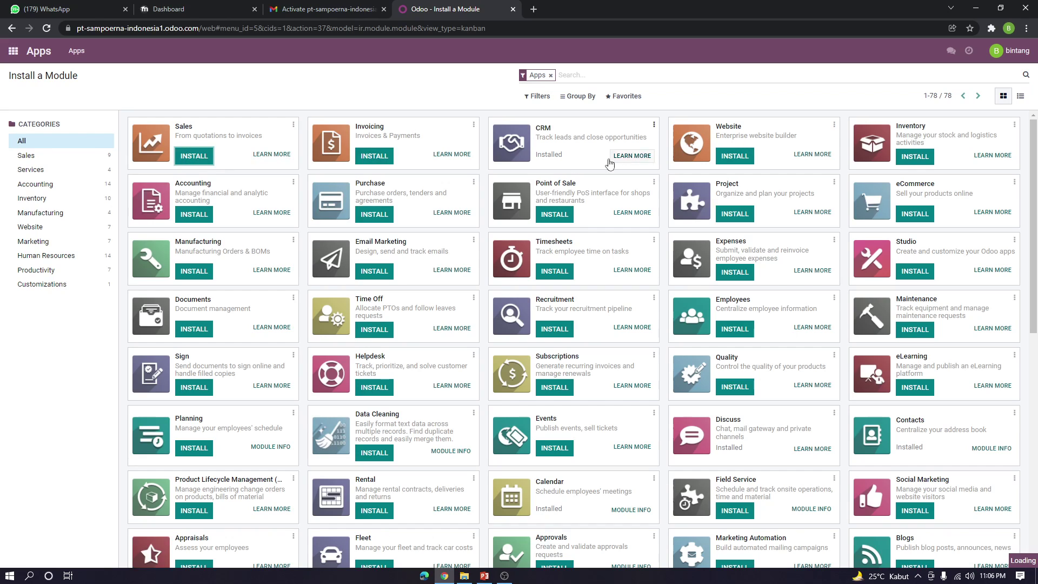
left_click(194, 156)
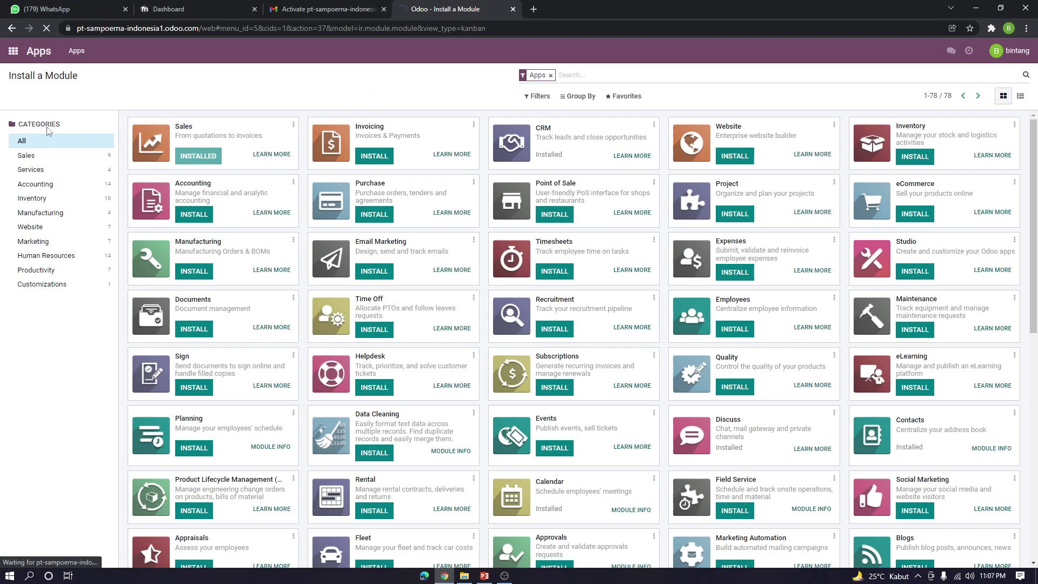
left_click(11, 54)
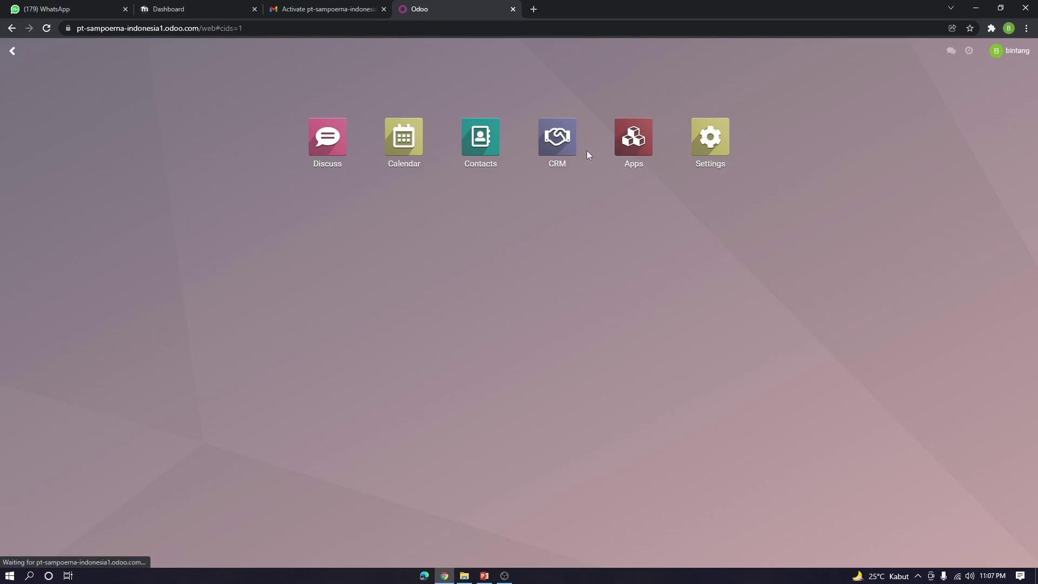
Start a Sales quotation, check the customer list, then switch to the Contacts app
mouse_move(641, 186)
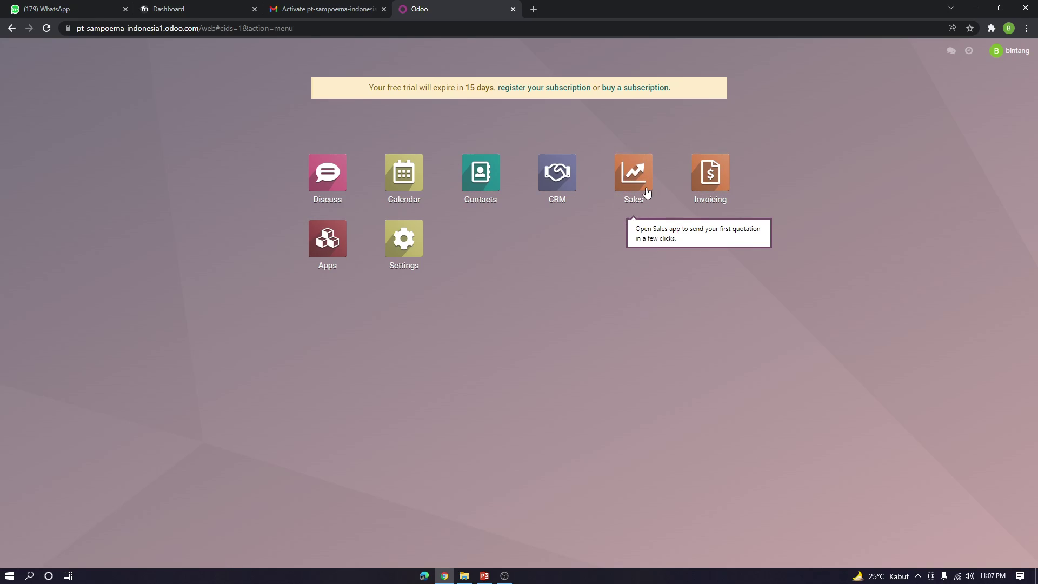
left_click(642, 194)
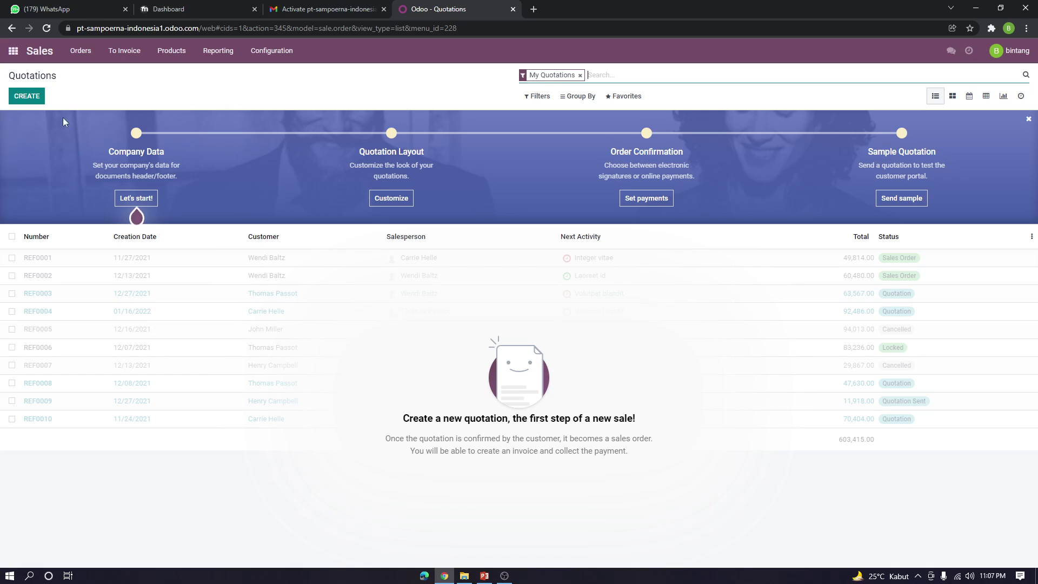
left_click(38, 102)
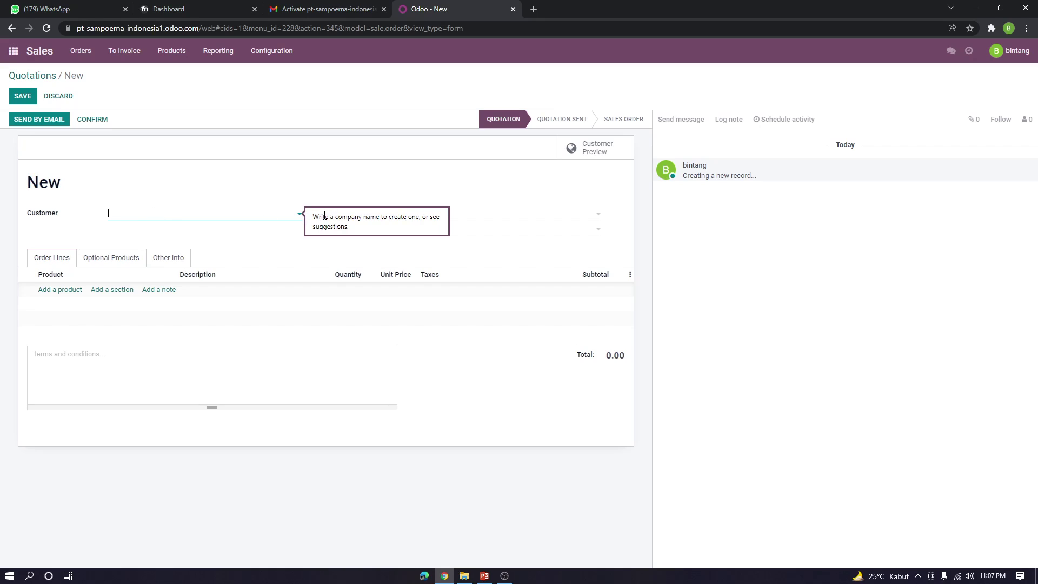
left_click(300, 215)
left_click(300, 219)
left_click(13, 53)
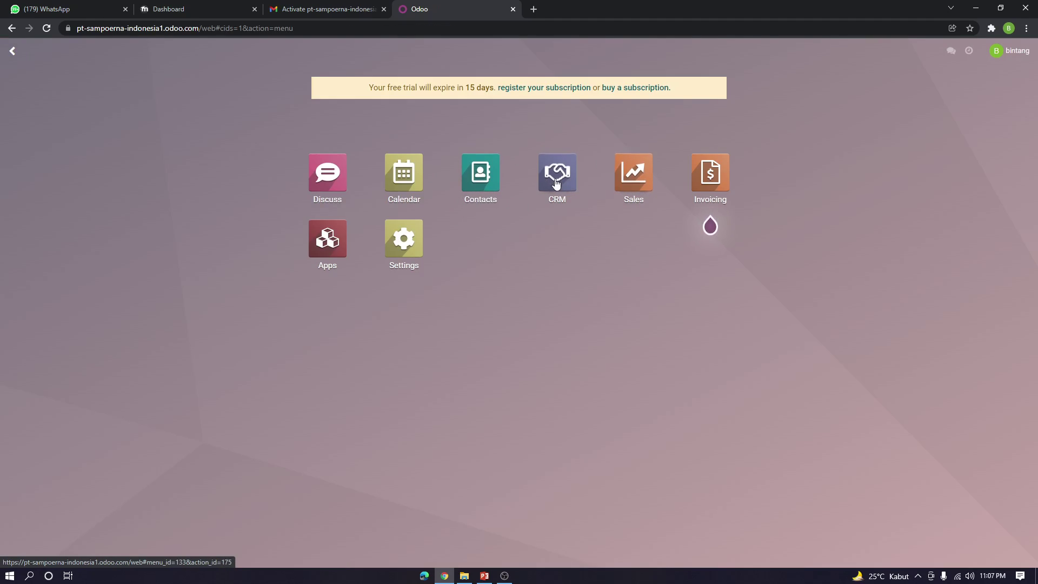
left_click(483, 176)
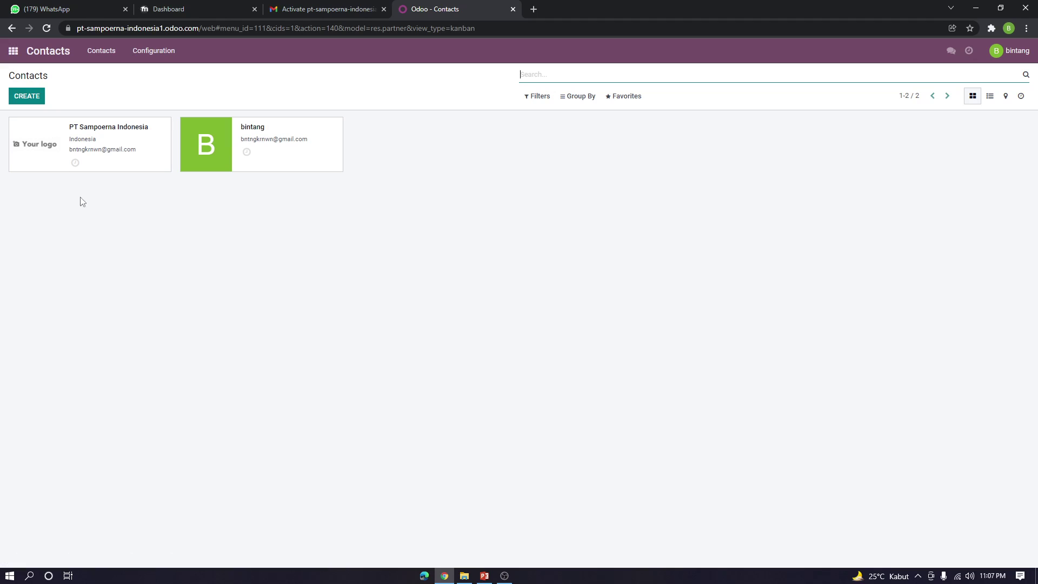
Create a company contact 'PT Indomaret' with a street address and e-mail
left_click(30, 102)
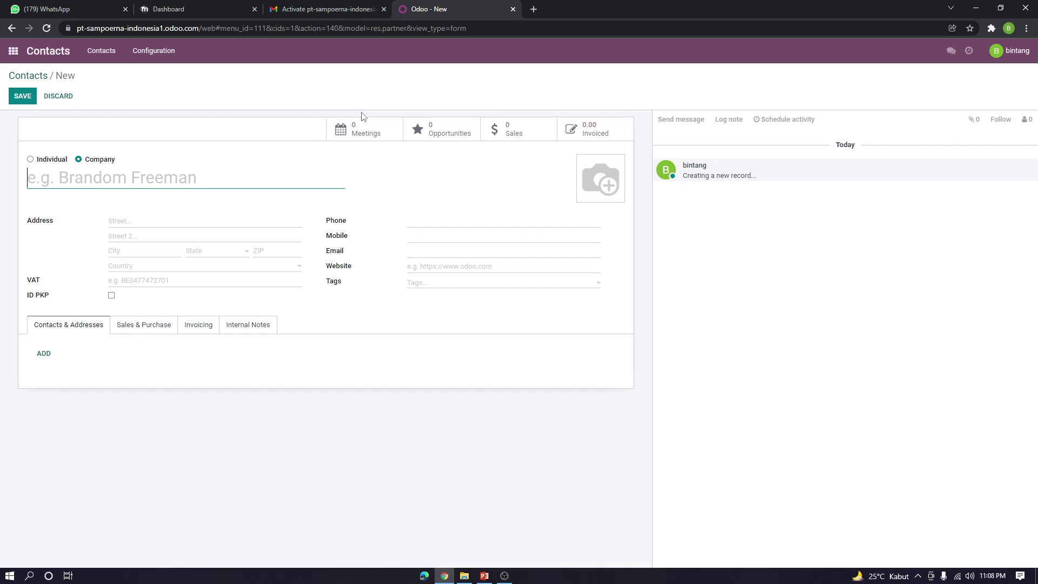
type("PT IN")
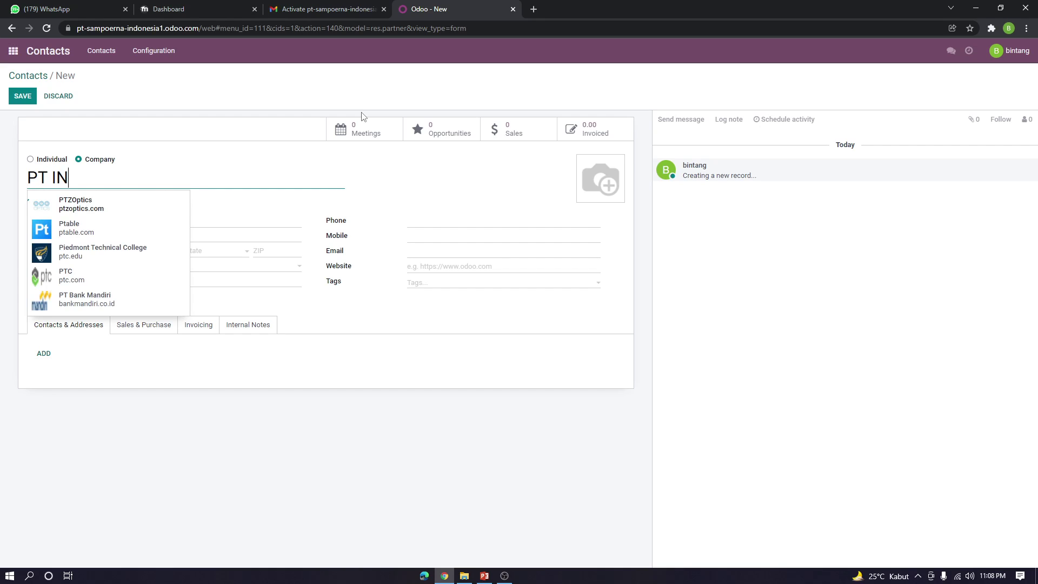
key("BackSpace")
type("ndo")
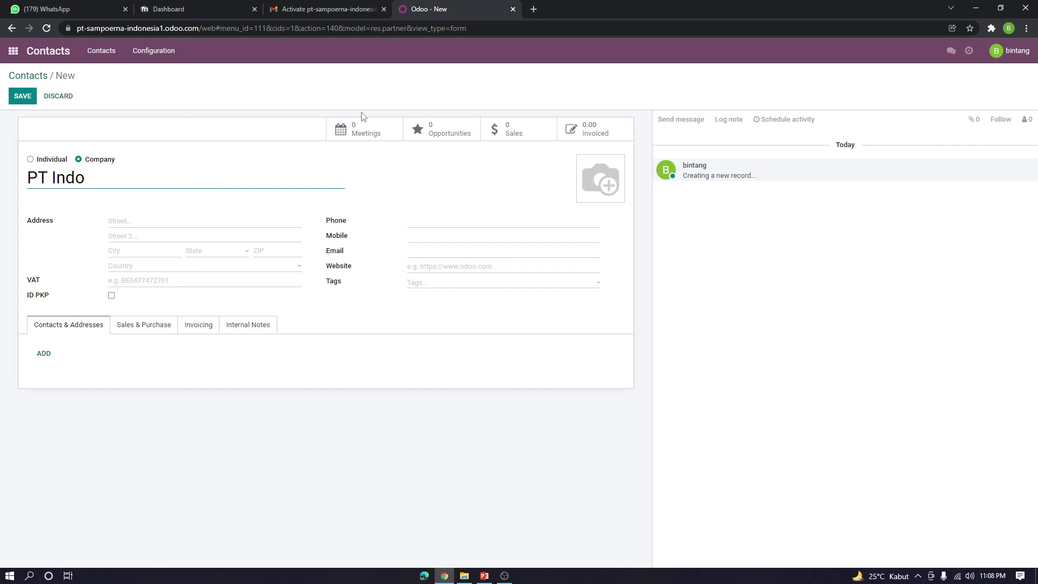
type("maret")
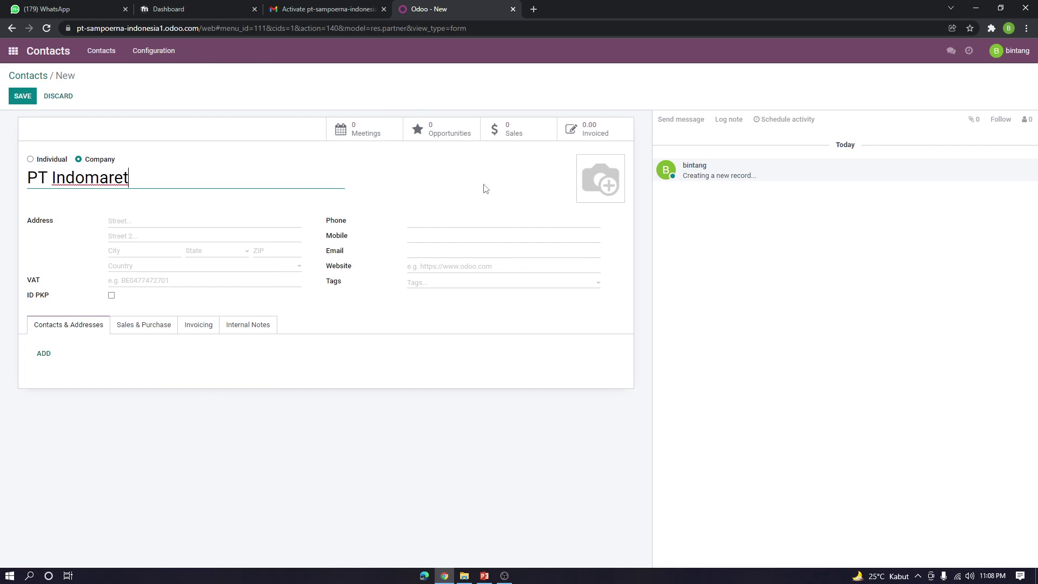
left_click(174, 223)
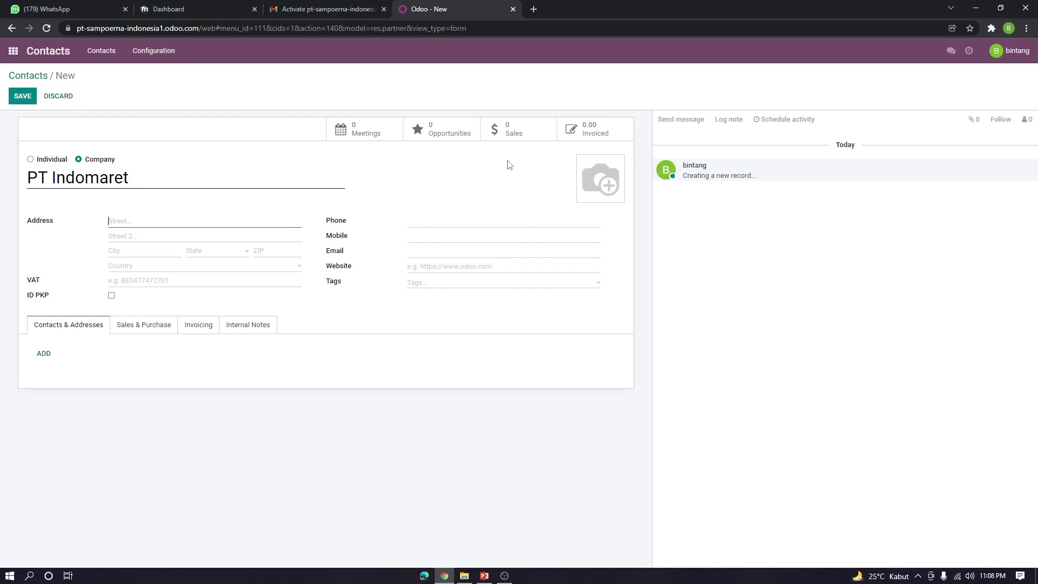
left_click(430, 255)
mouse_move(625, 165)
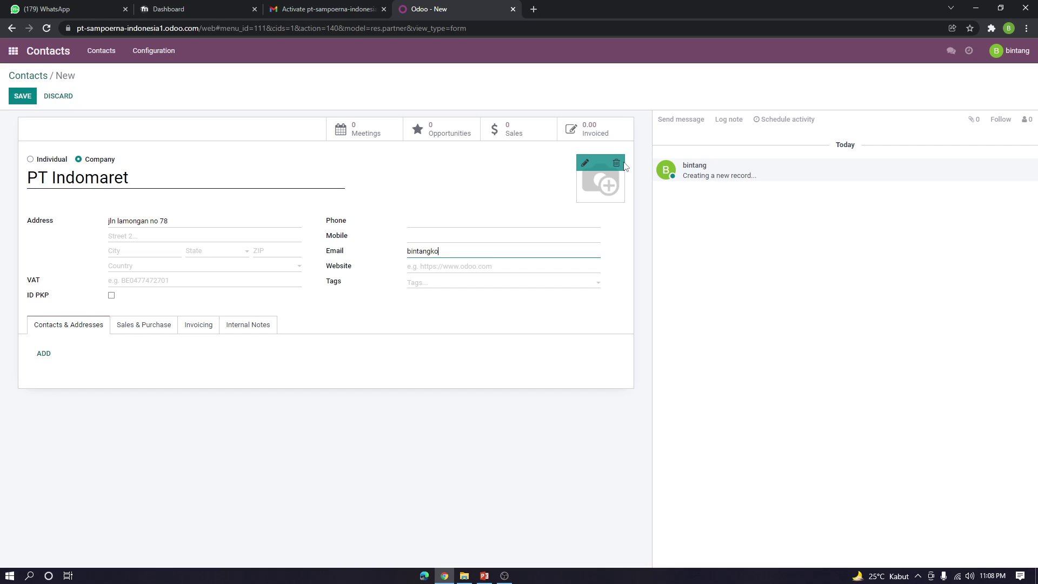
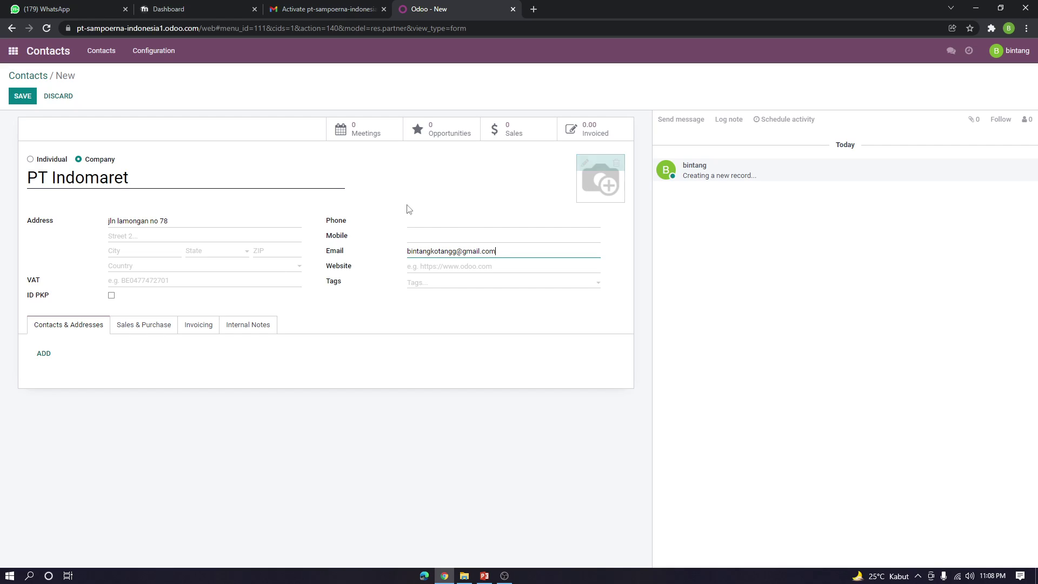
Add a linked address with the company's e-mail and save PT Indomaret
left_click(44, 354)
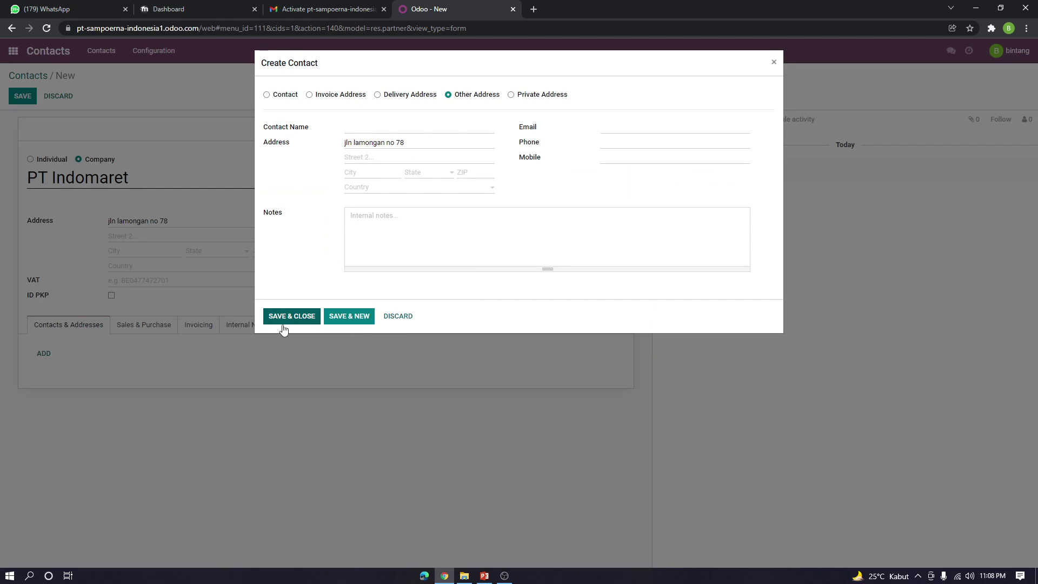
left_click(641, 133)
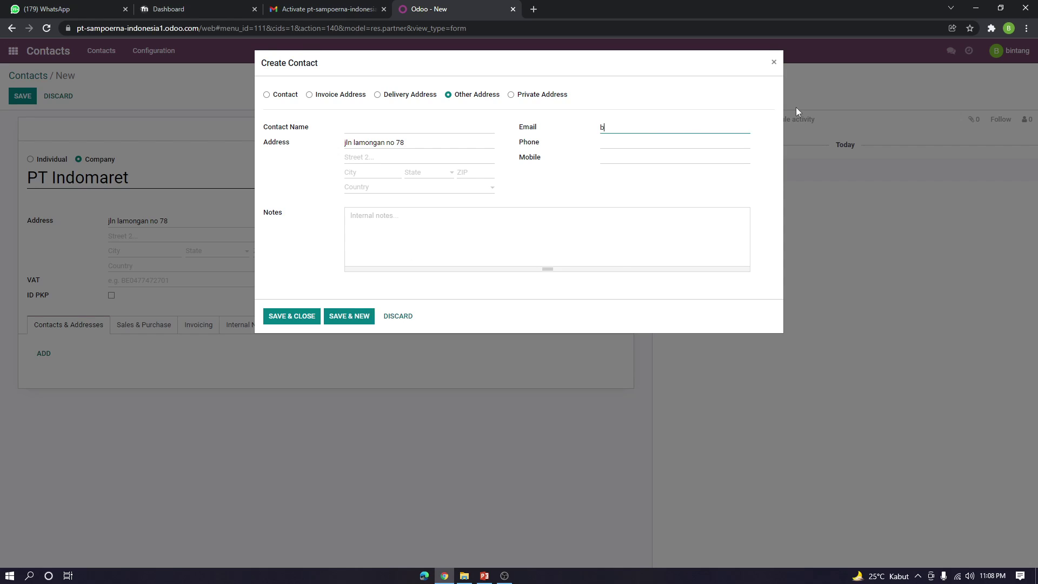
left_click(309, 322)
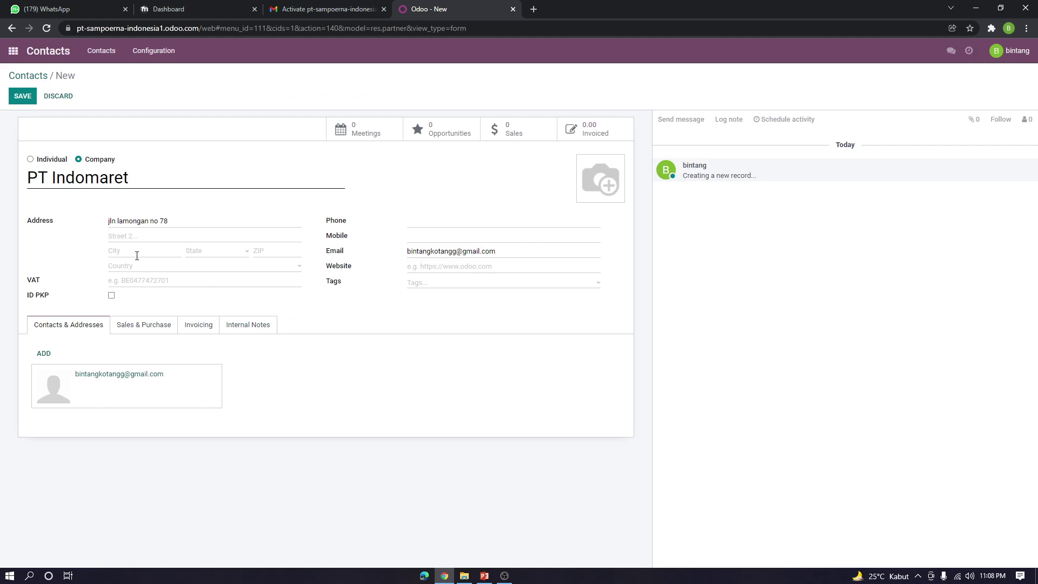
left_click(25, 97)
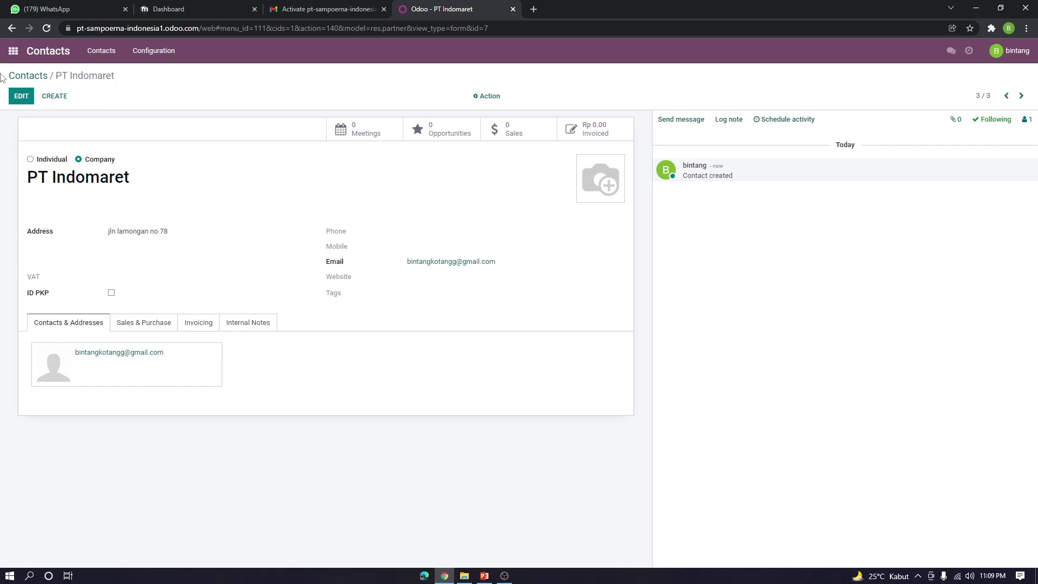
Start a Sales quotation with PT Indomaret as customer, then go to Products
left_click(13, 50)
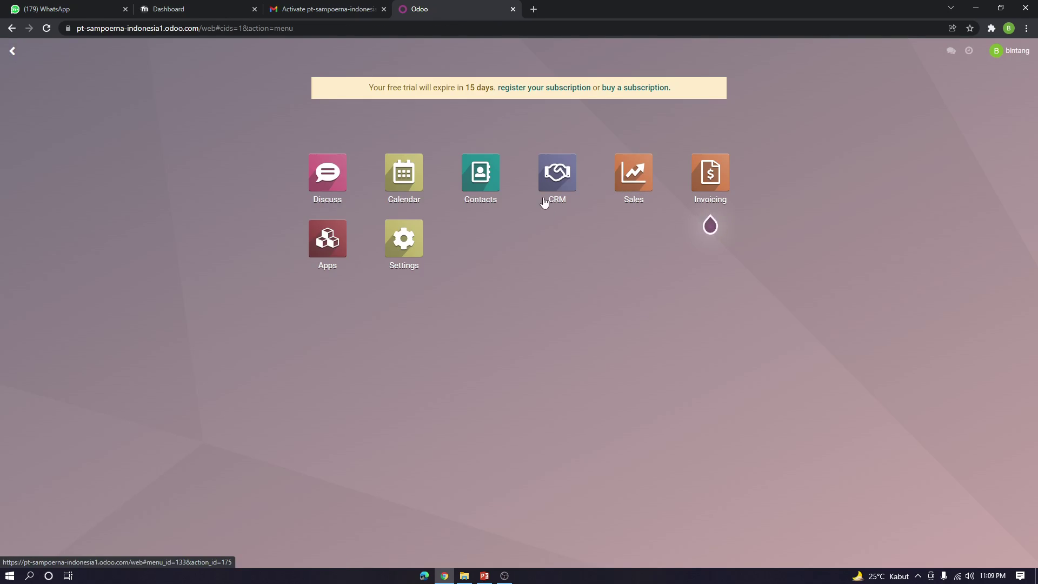
left_click(650, 188)
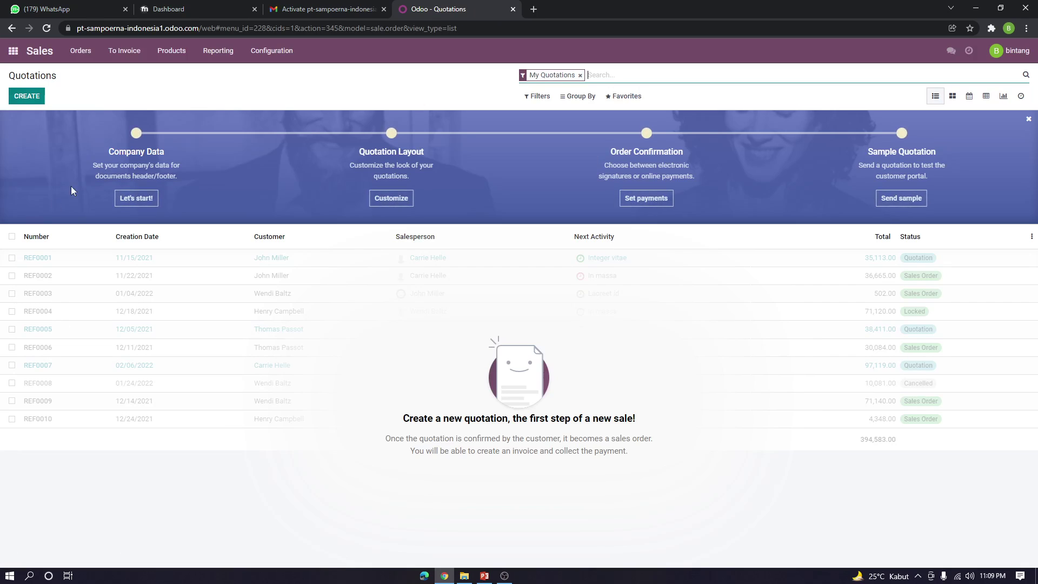
left_click(26, 96)
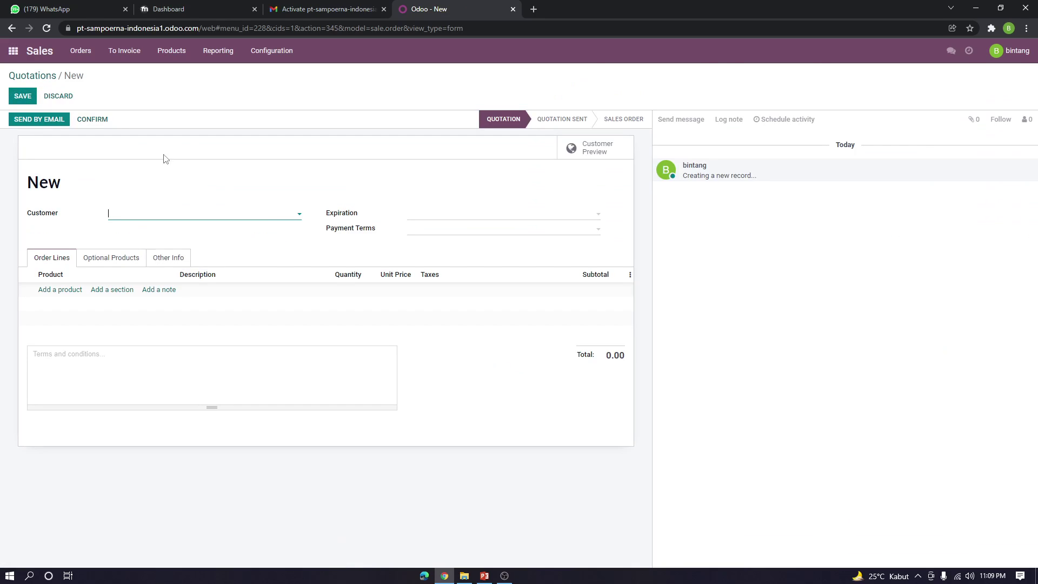
left_click(301, 213)
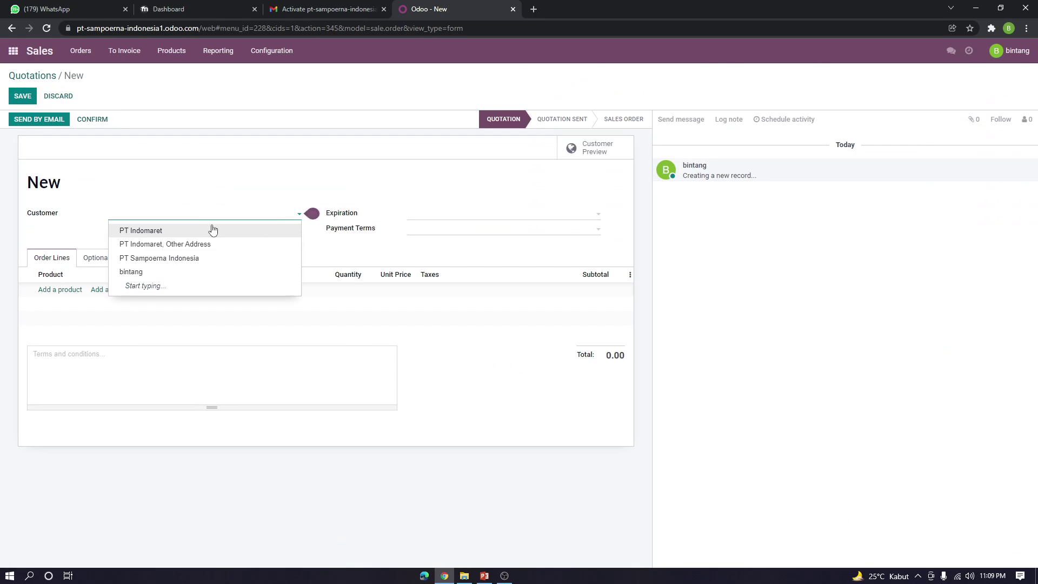
left_click(172, 233)
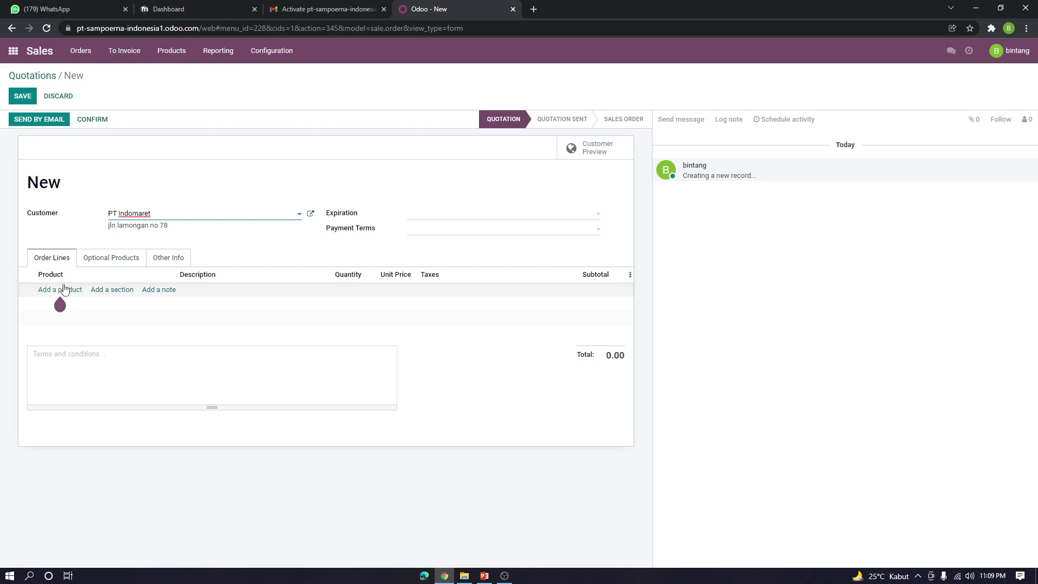
left_click(164, 54)
left_click(179, 77)
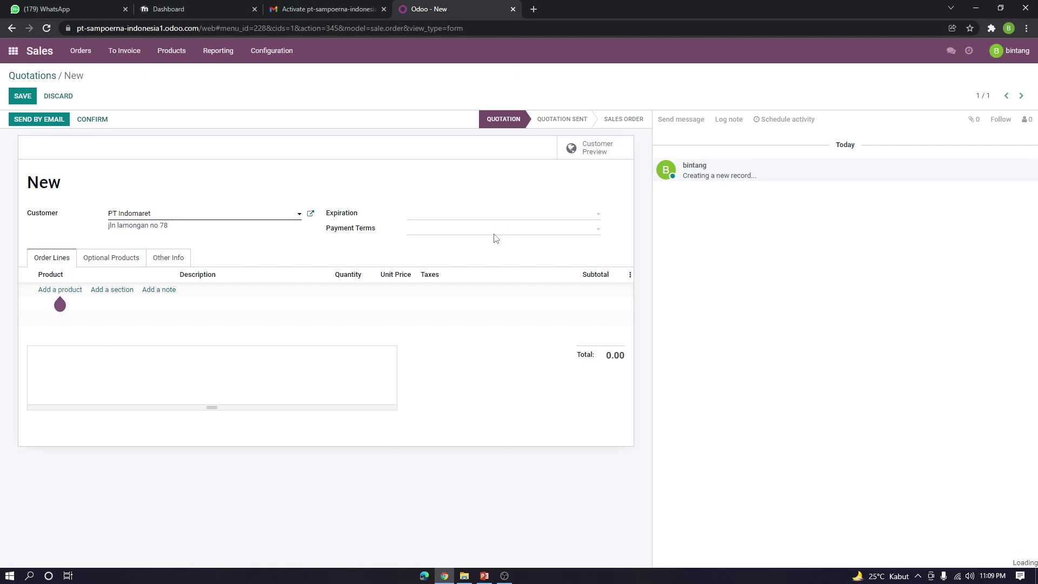
Create a new product named 'Rokok Sampoerna Mild isi 16'
left_click(25, 97)
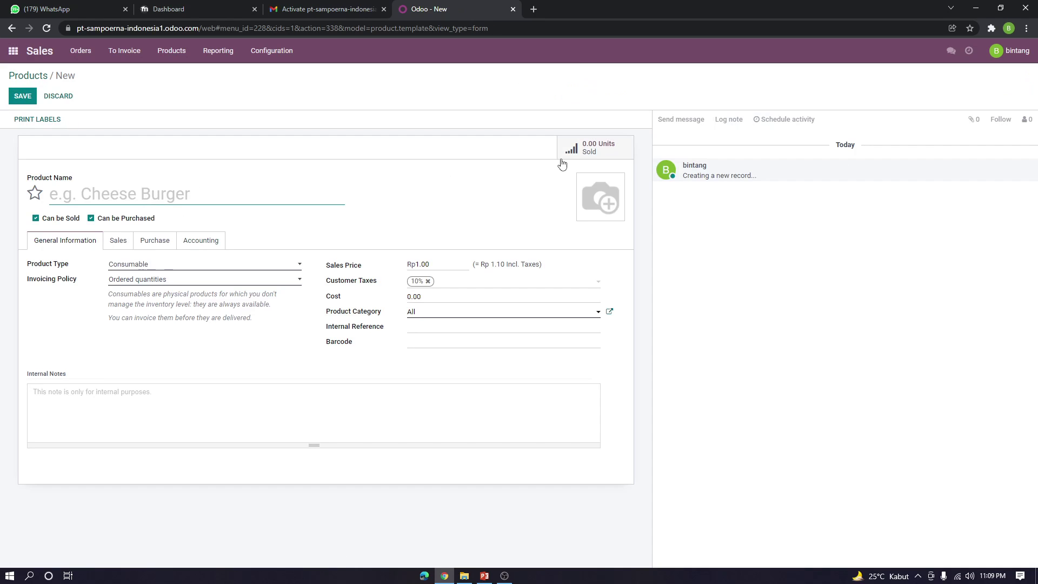
type("Rokok Sma")
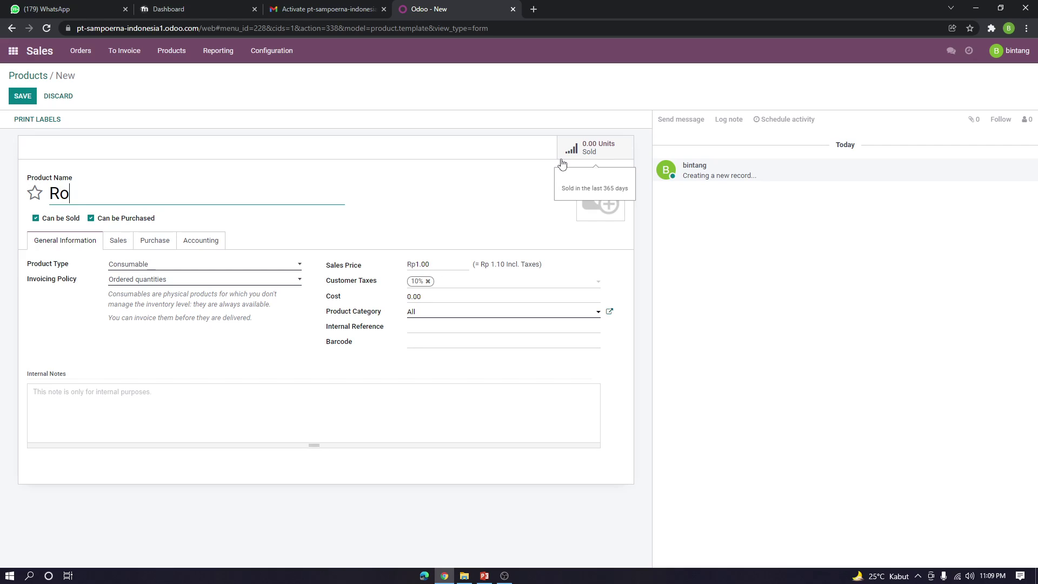
key("BackSpace")
key("BackSpace")
type("ampoea")
key("BackSpace")
type("rna Mild ")
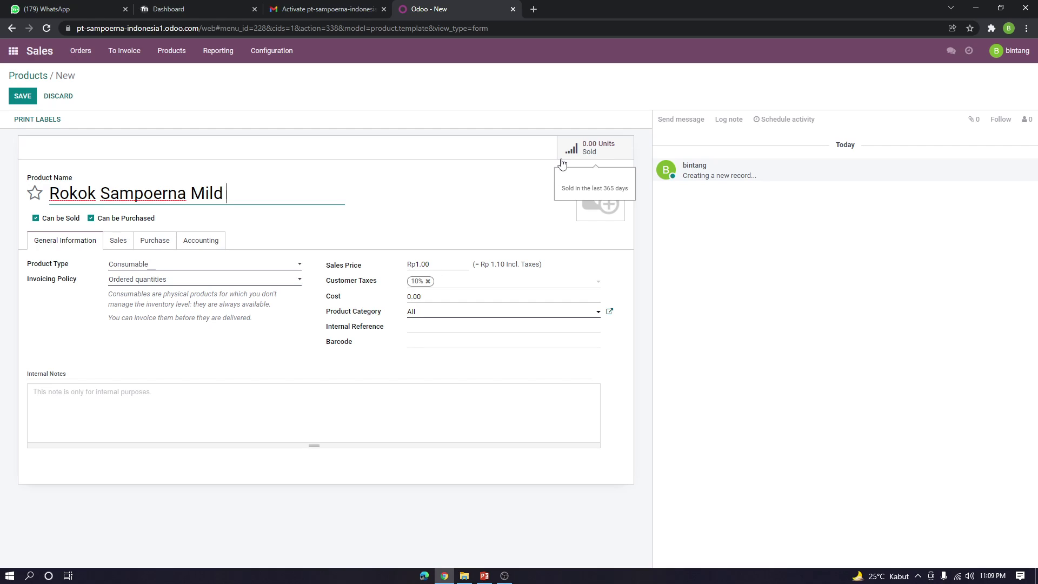
type("isi 16")
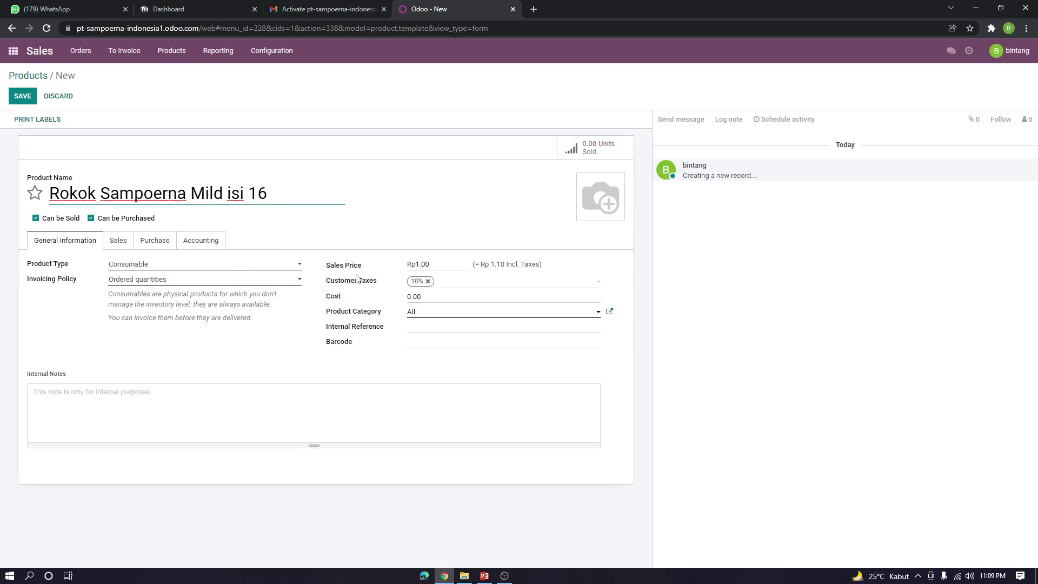
left_click(546, 244)
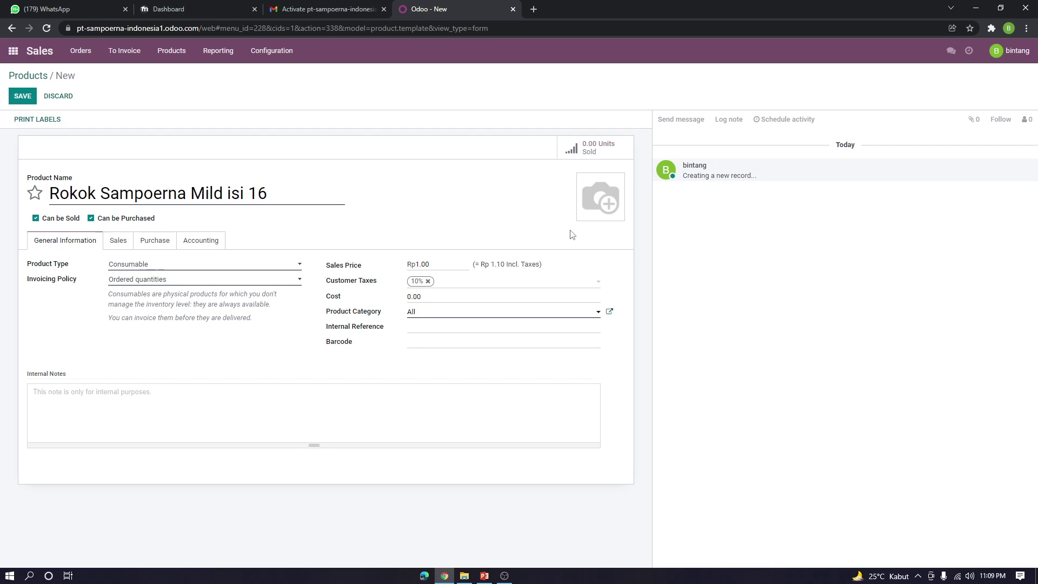
Set its sales price to 26000, keep category All, and save the product
left_click(442, 263)
key("Tab")
left_click(443, 264)
left_click(449, 299)
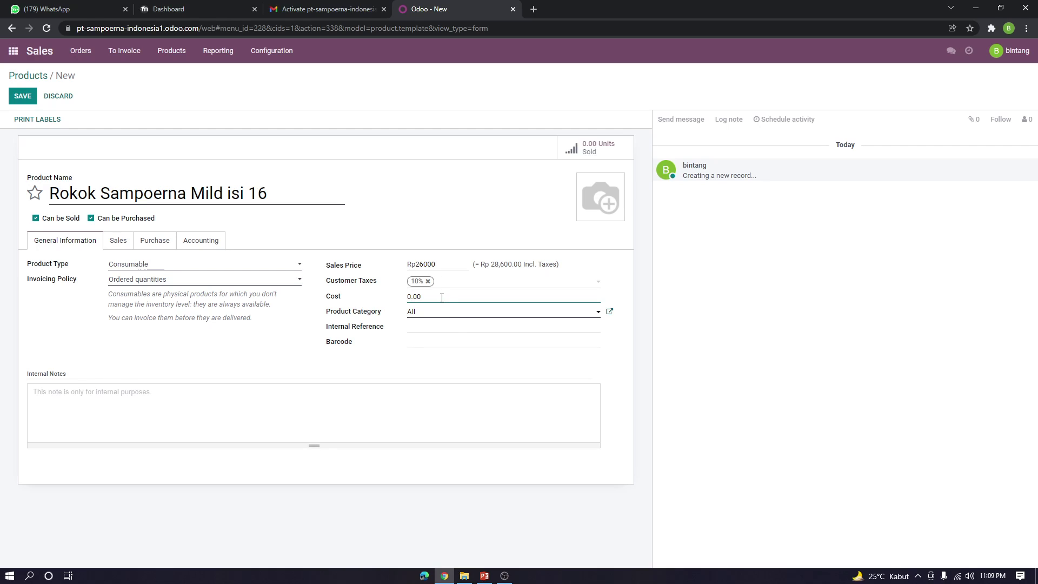
left_click(448, 314)
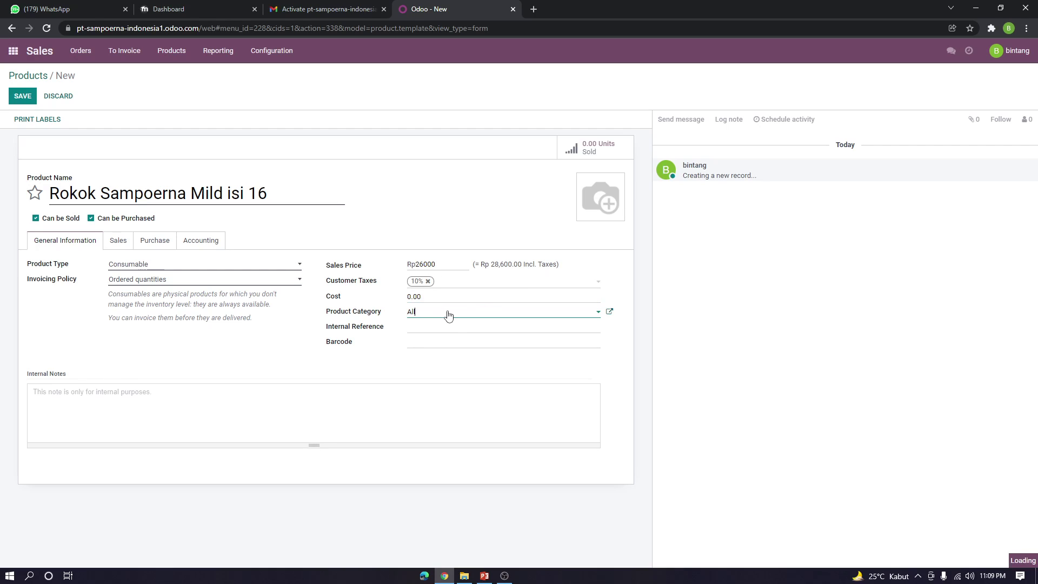
left_click(448, 315)
left_click(19, 98)
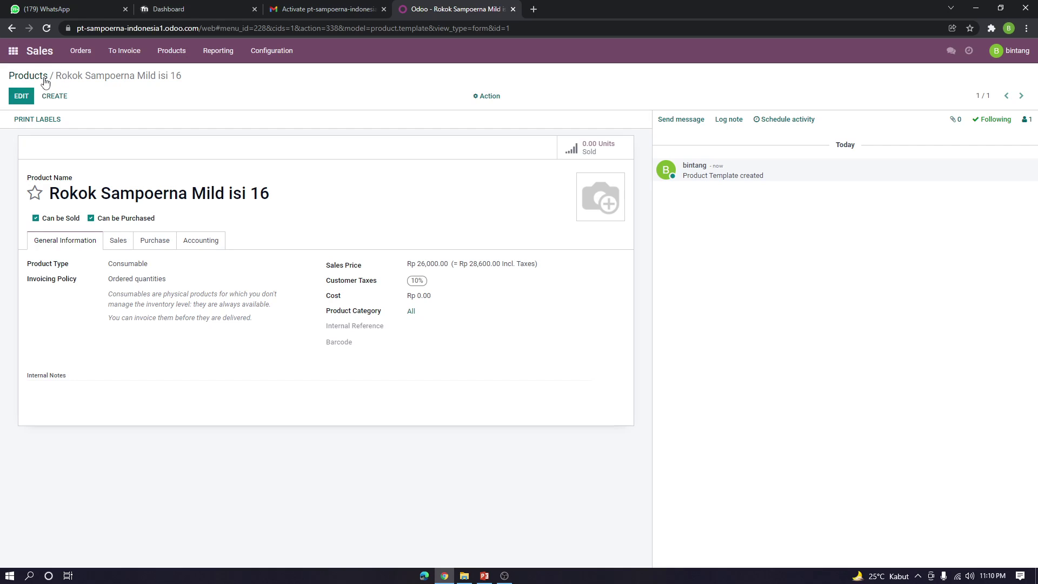
Open quotation S00001 and add an order line for Rokok Sampoerna Mild isi 16
left_click(41, 51)
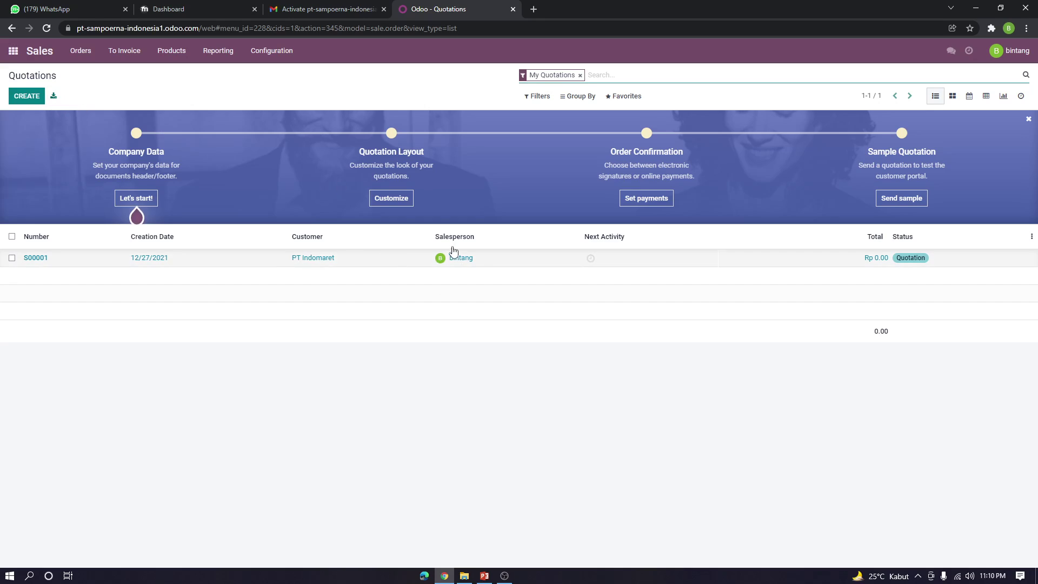
left_click(169, 260)
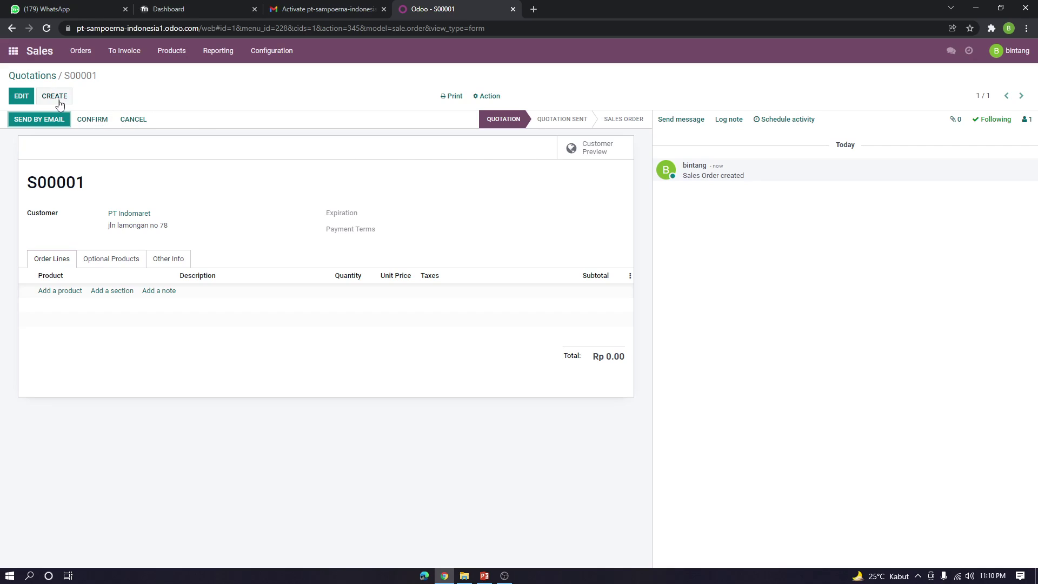
left_click(27, 97)
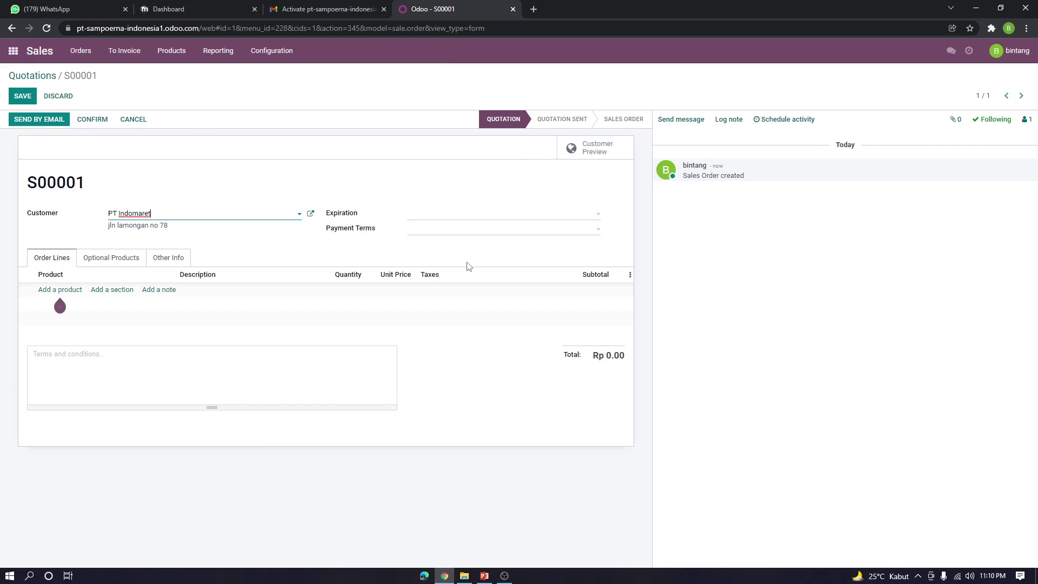
left_click(75, 292)
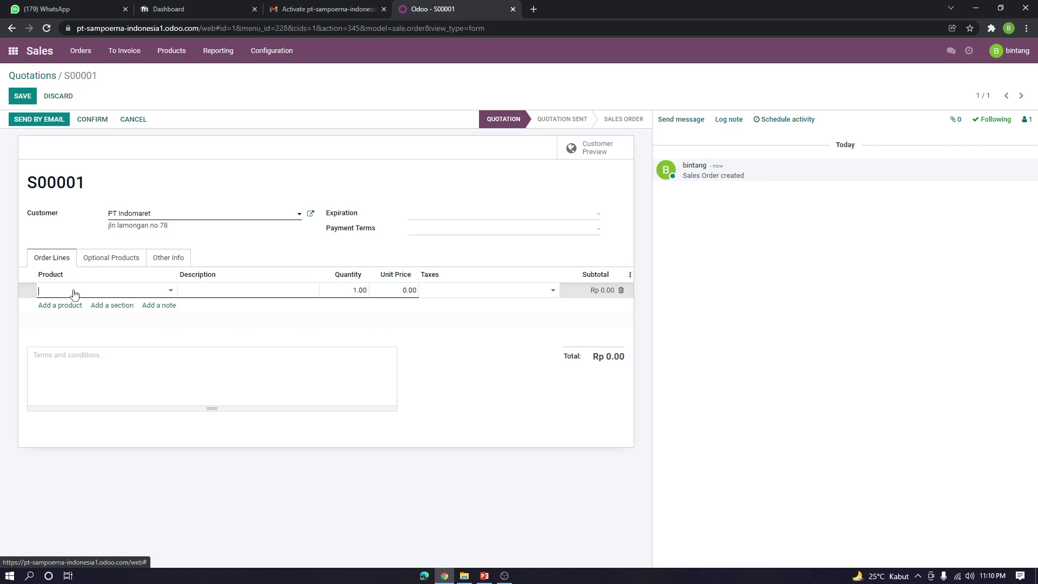
left_click(170, 292)
left_click(142, 306)
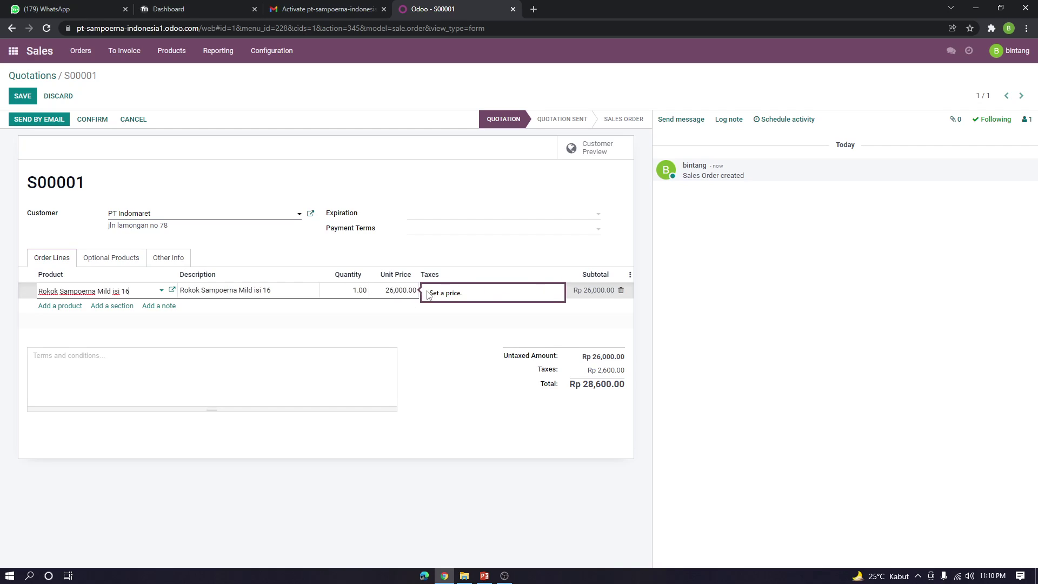
Set the line quantity to 100, save, and confirm the quotation as a sales order
left_click(362, 290)
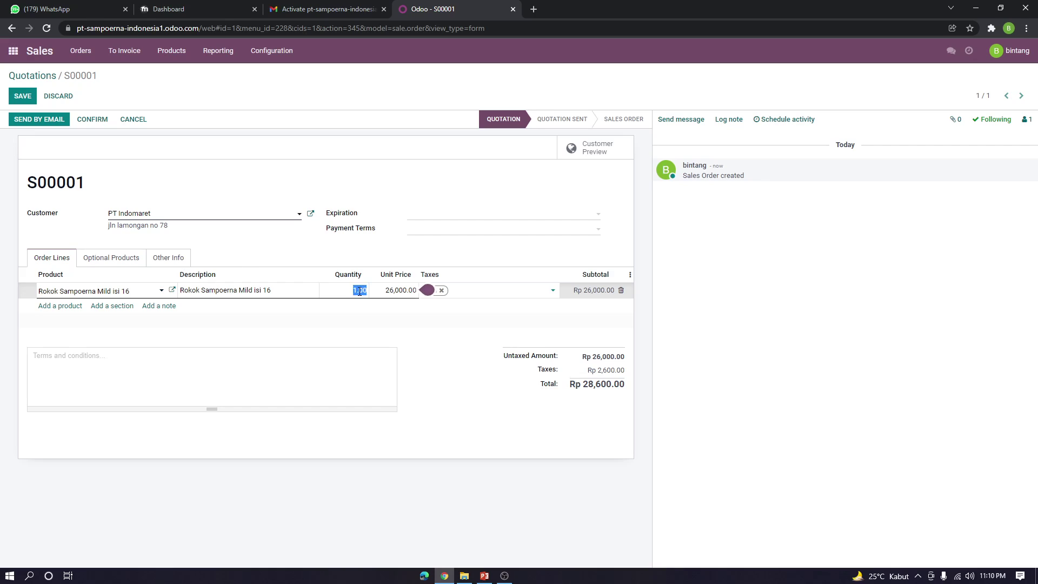
type("100")
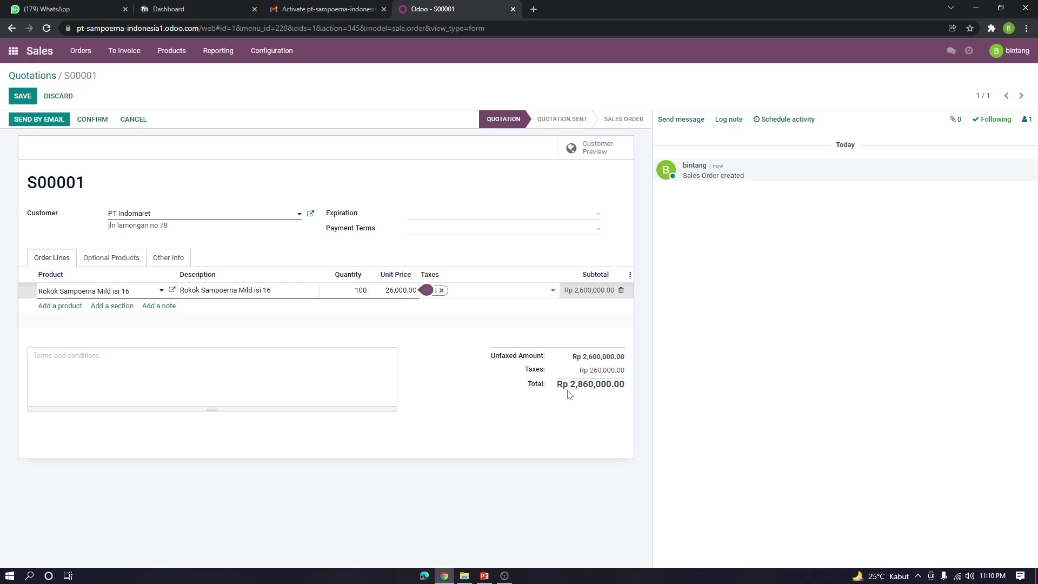
left_click(27, 100)
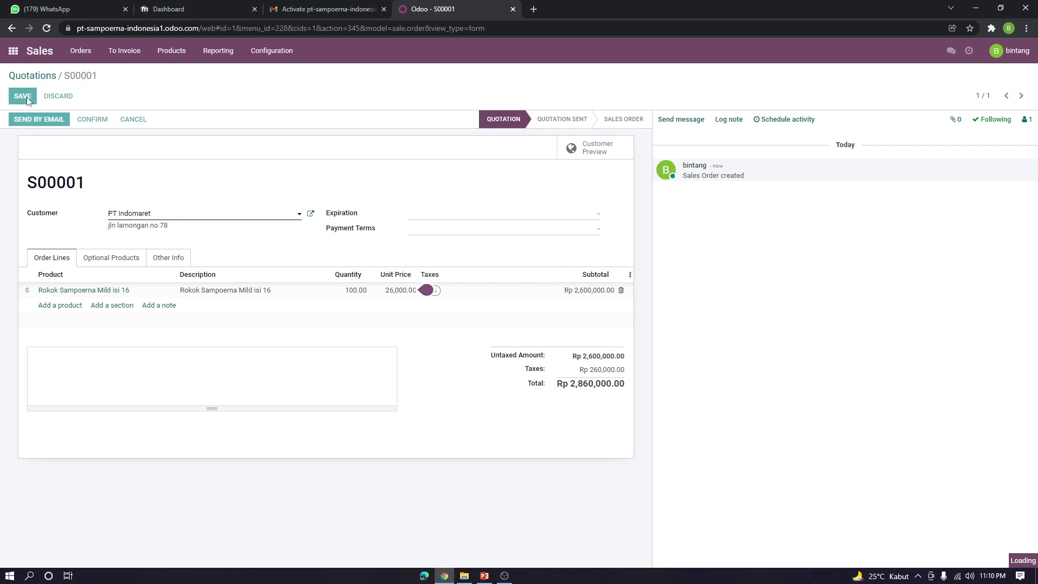
left_click(93, 120)
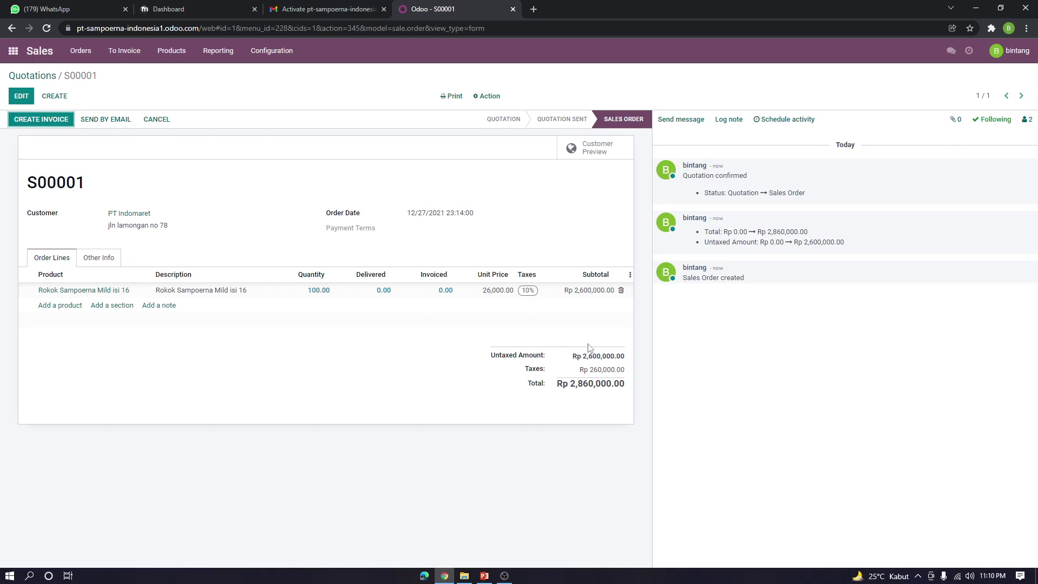
Create a regular invoice from the order and post INV/2021/00001 for Rp 2,860,000.00
left_click(50, 120)
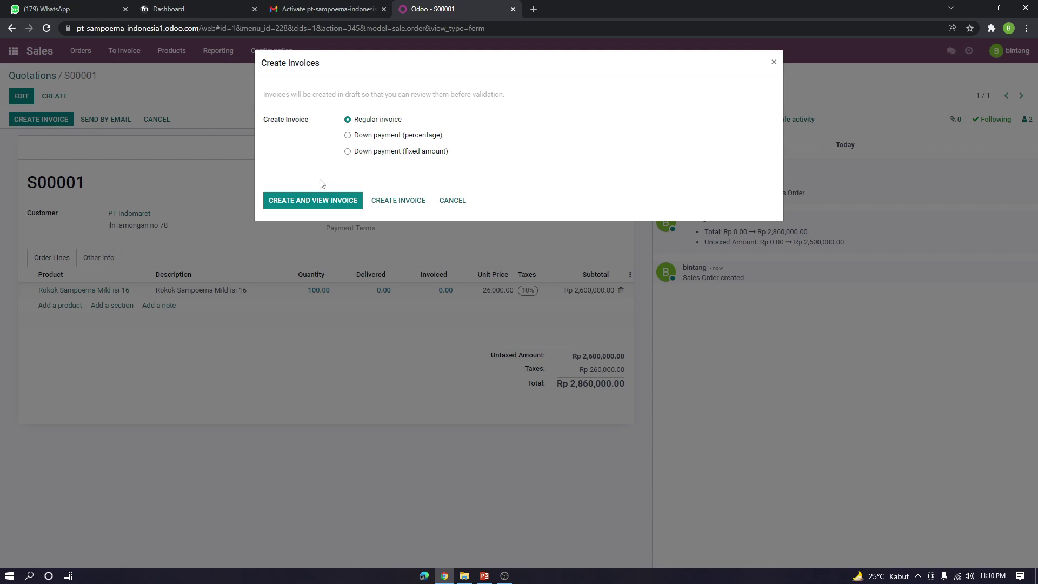
left_click(318, 201)
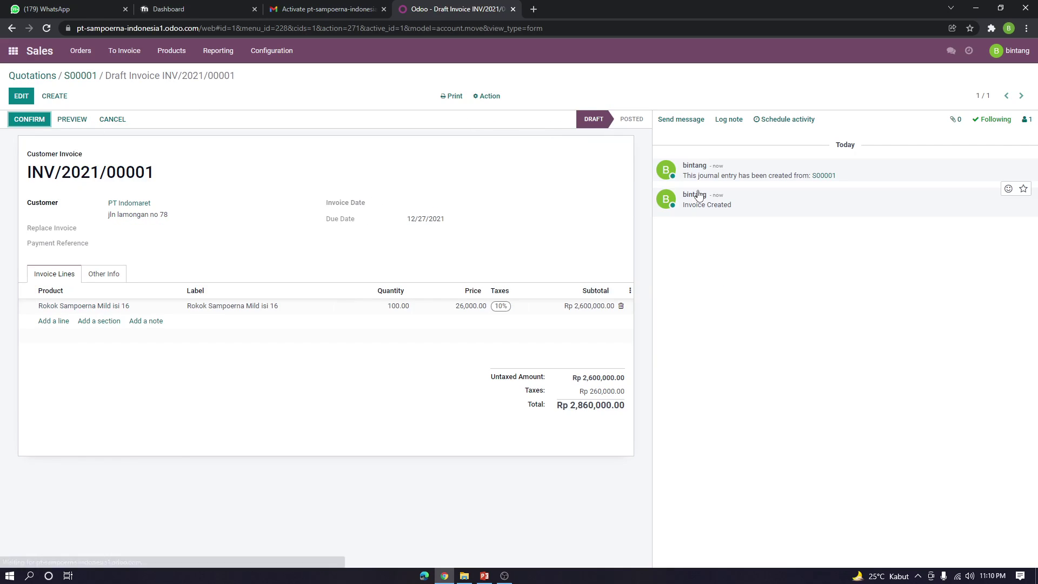
left_click(39, 123)
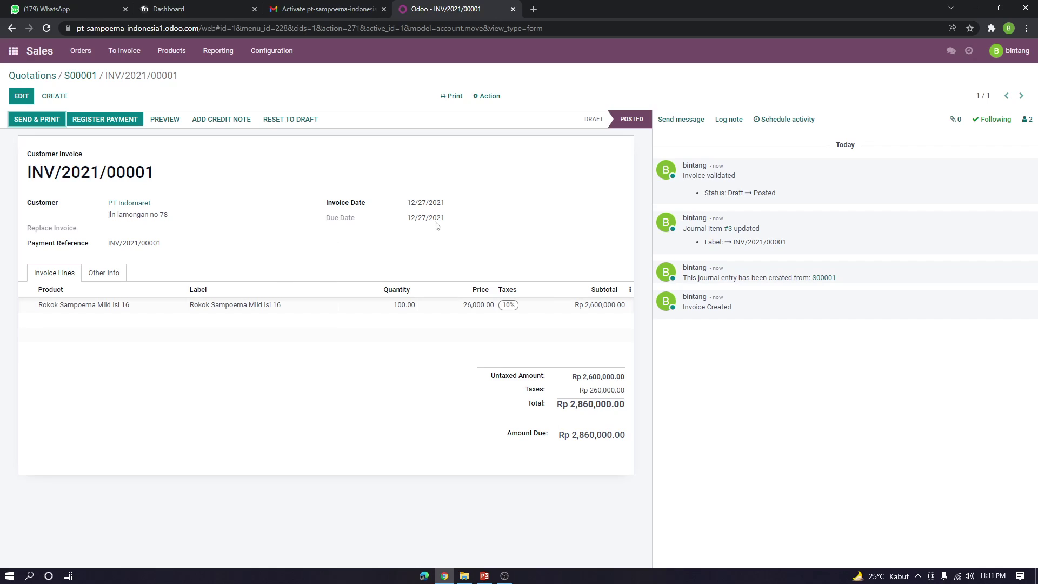
left_click(41, 124)
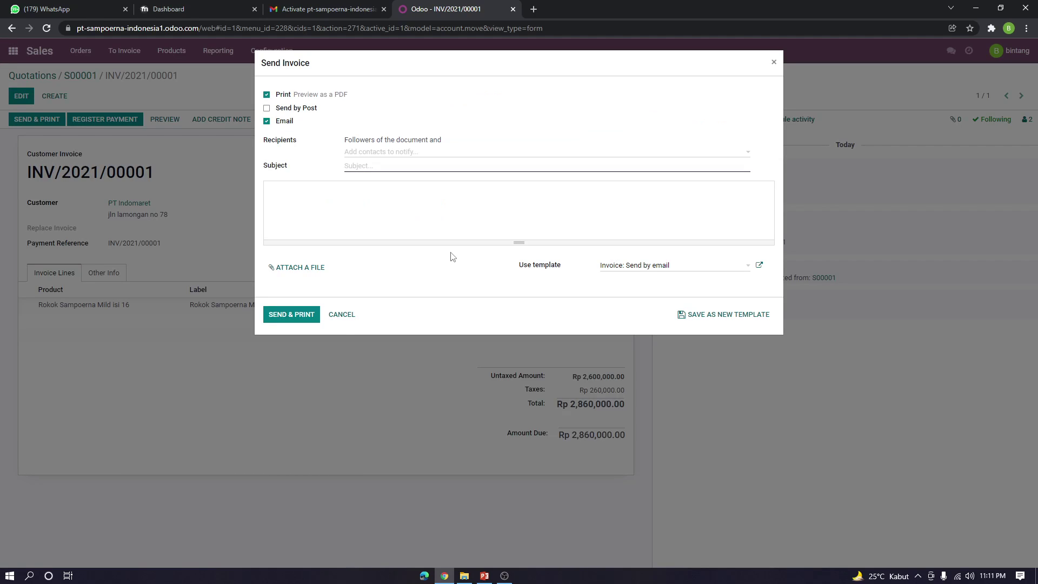
Prepare the invoice e-mail using the credit note template, leaving attachments and recipients unchanged
left_click(291, 270)
left_click(485, 258)
left_click(638, 266)
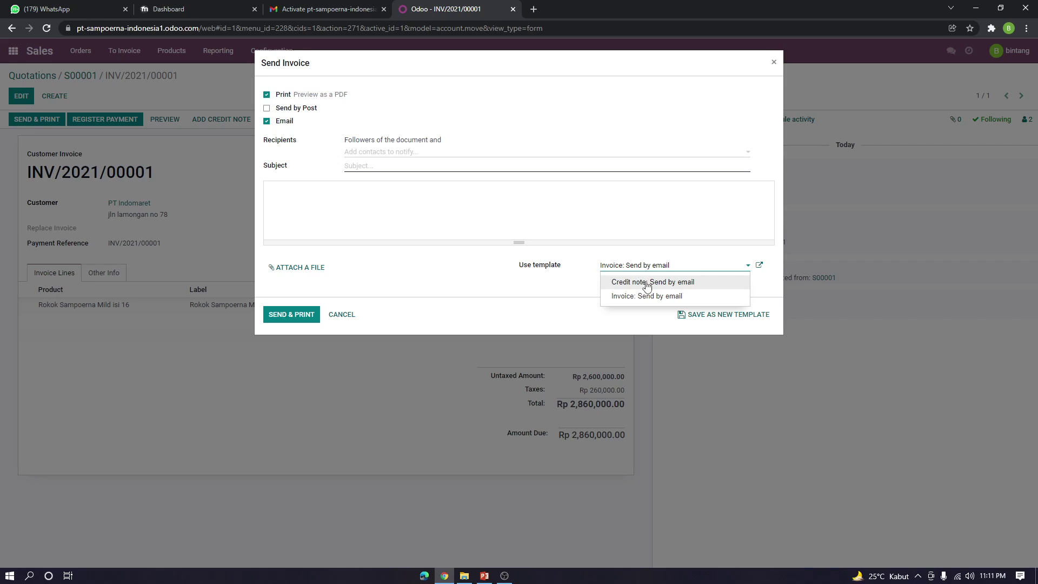
left_click(649, 287)
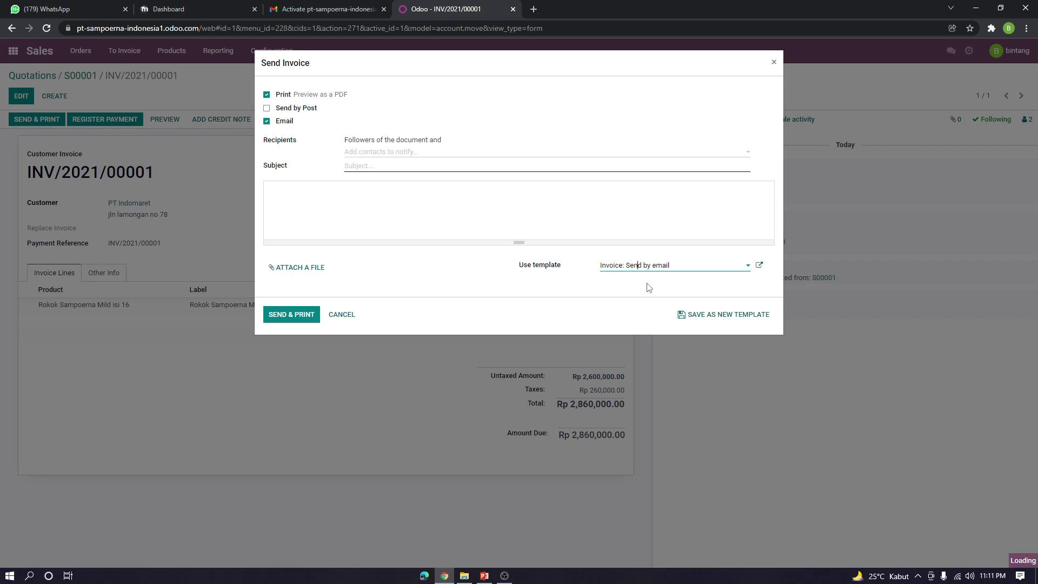
left_click(419, 157)
left_click(547, 137)
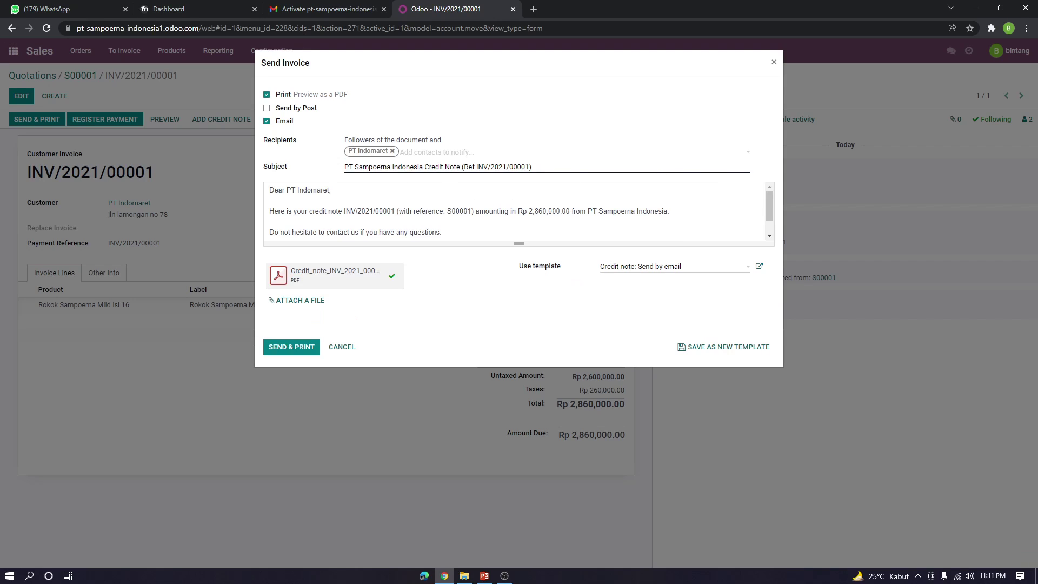
Send and print the invoice e-mail, dismiss the document layout settings, and go to Gmail
left_click(287, 350)
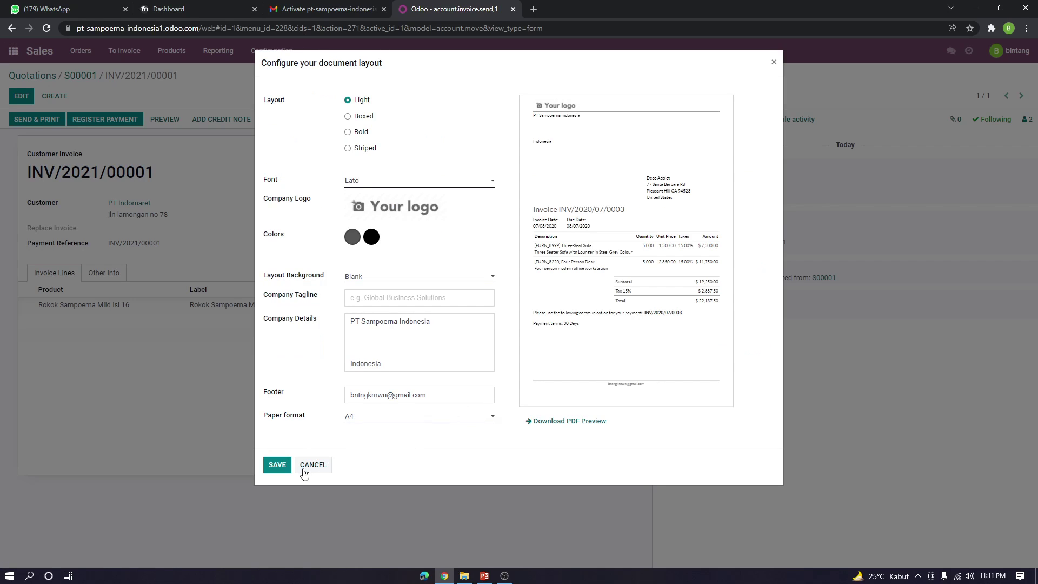
left_click(313, 466)
left_click(318, 6)
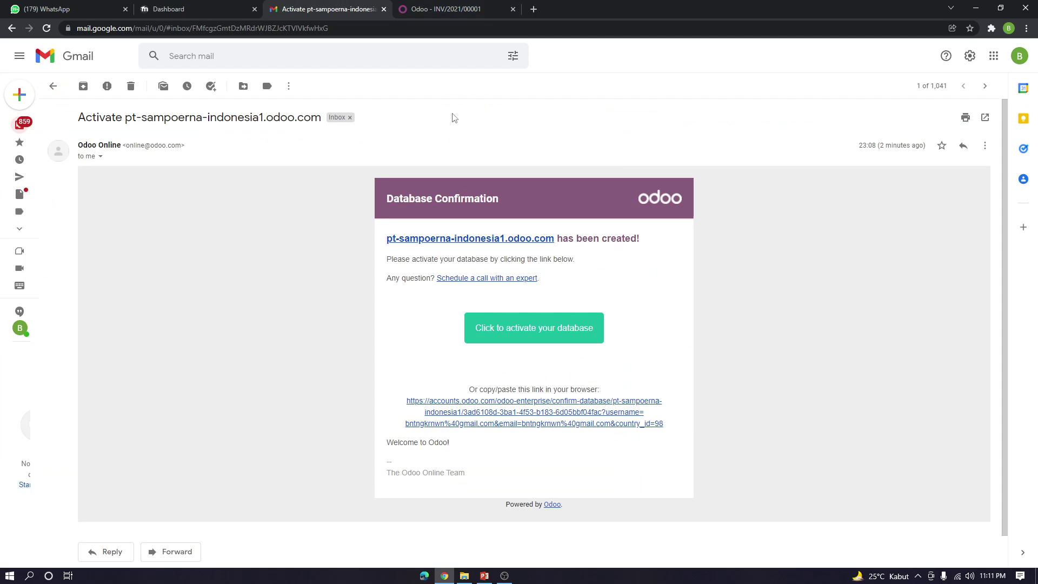
Switch to the other Google account, dismissing the download manager prompts
left_click(1023, 55)
left_click(660, 227)
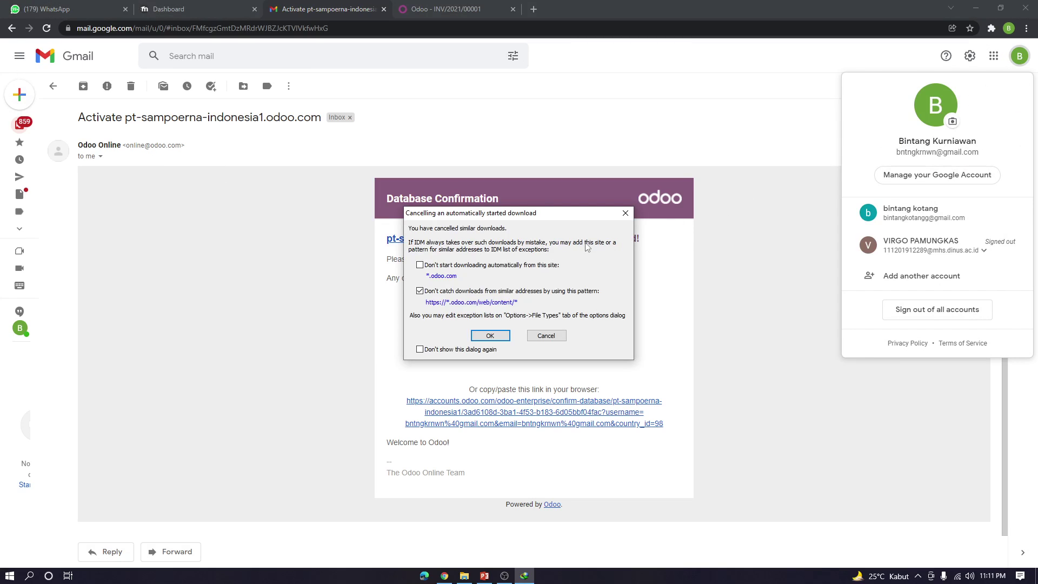
left_click(625, 212)
left_click(949, 214)
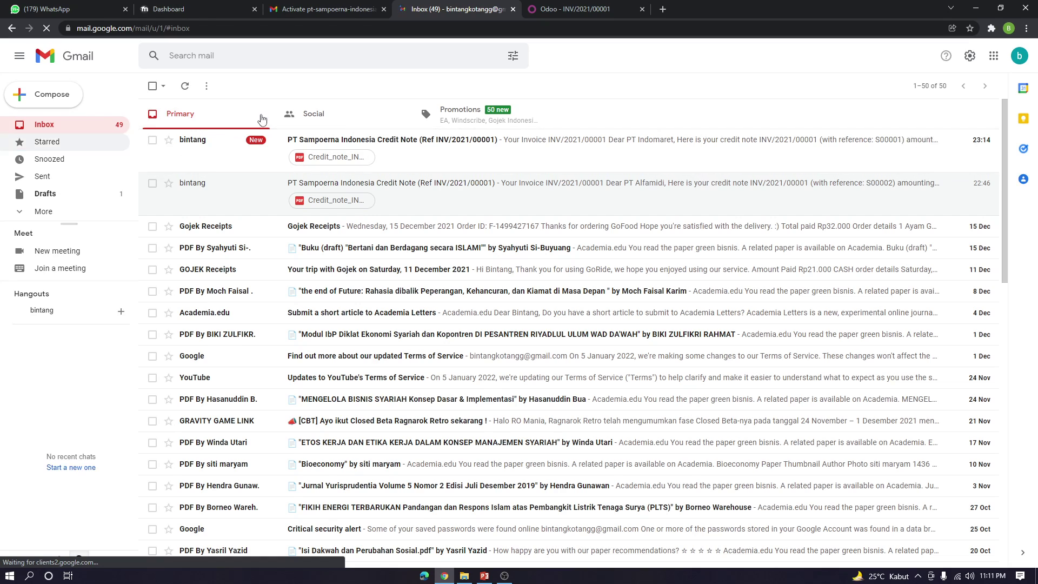
Open the PT Indomaret credit note email and view the linked invoice, cancelling the PDF download
left_click(444, 149)
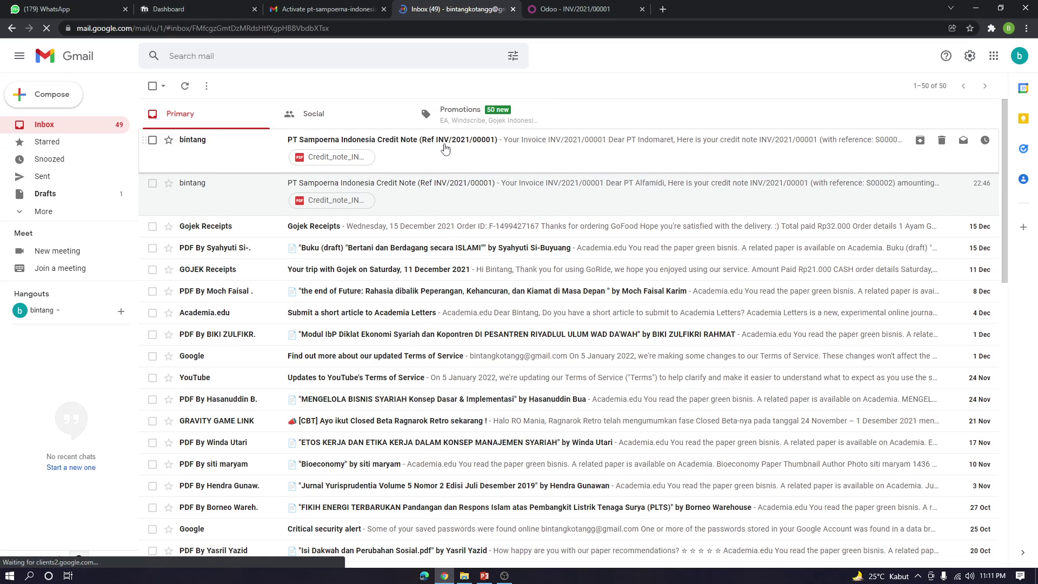
left_click(584, 344)
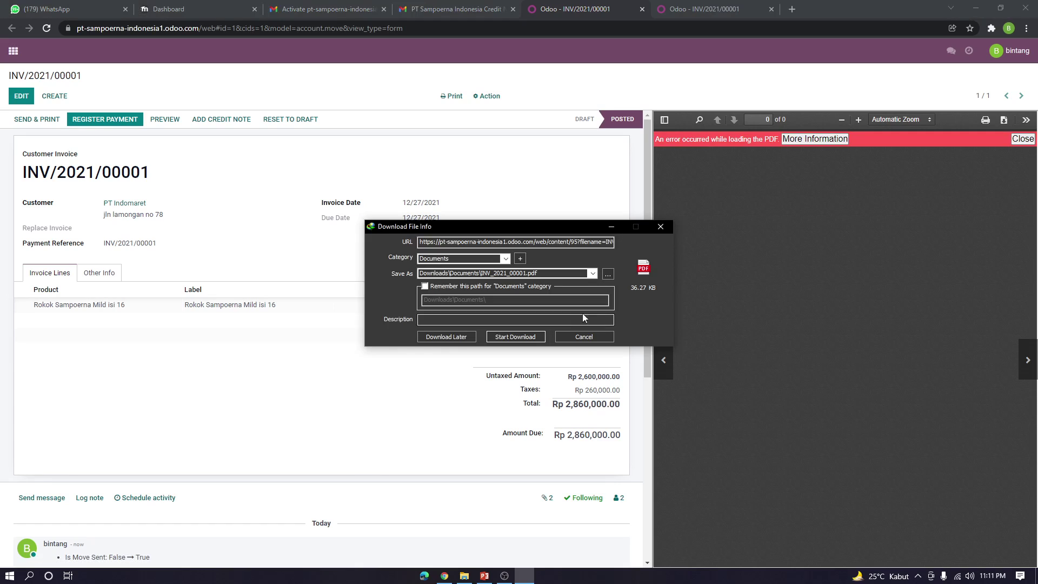
left_click(660, 227)
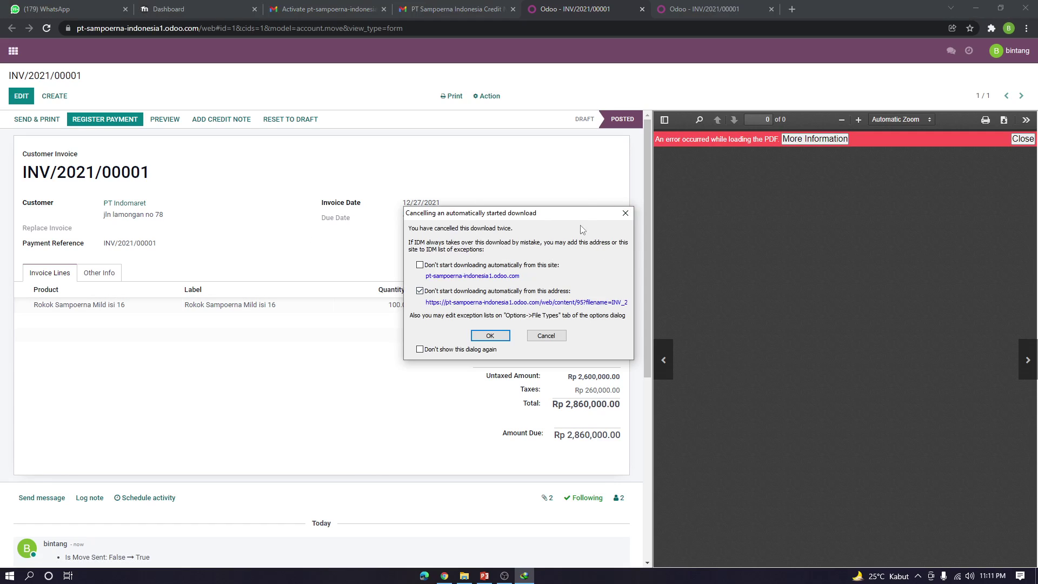
left_click(627, 215)
Compare the Odoo invoice tabs, then close the duplicate invoice tab and the credit note email tab
left_click(727, 7)
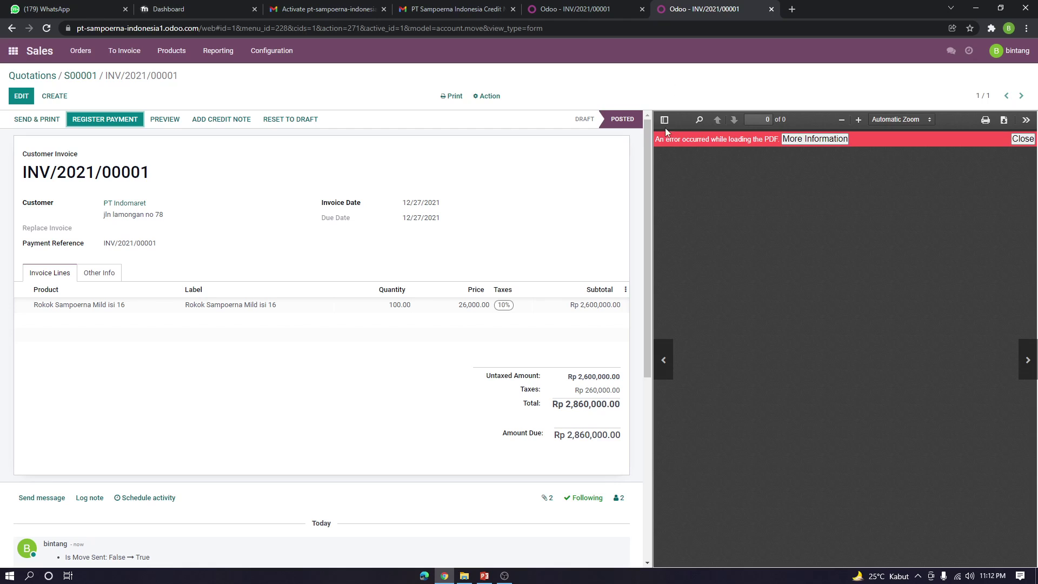
left_click(584, 6)
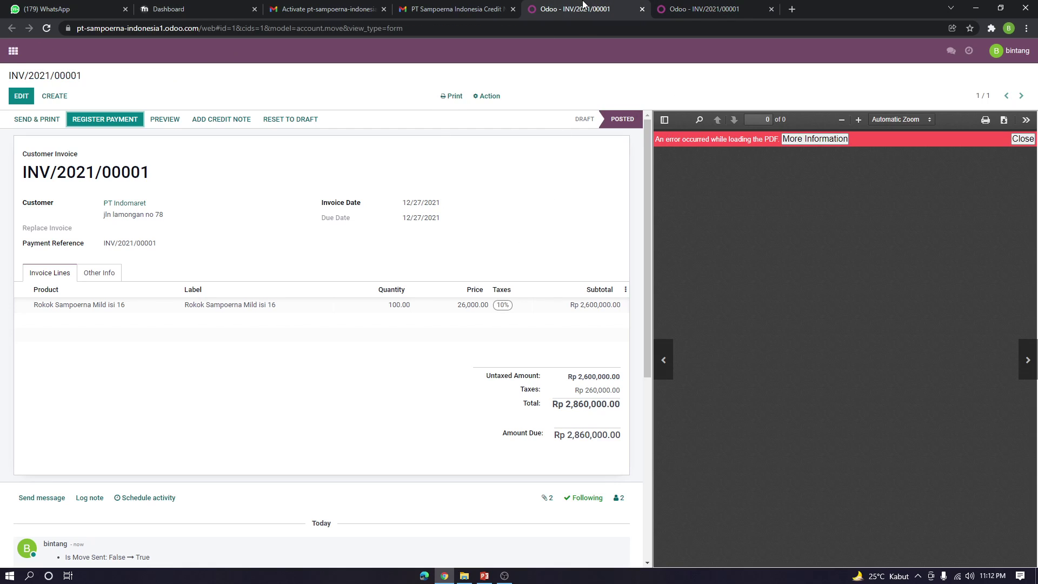
left_click(680, 5)
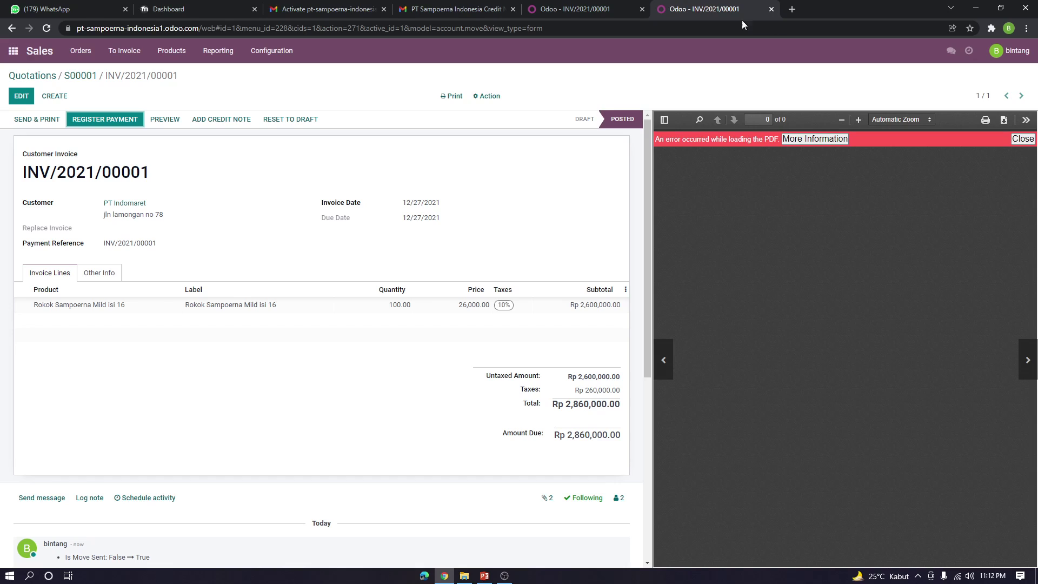
left_click(597, 5)
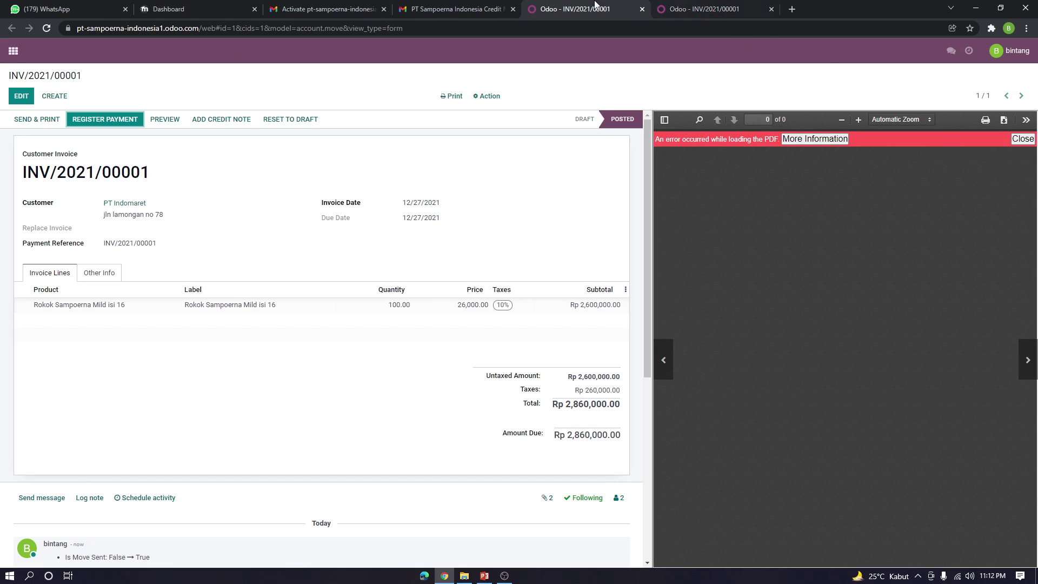
left_click(641, 9)
left_click(476, 10)
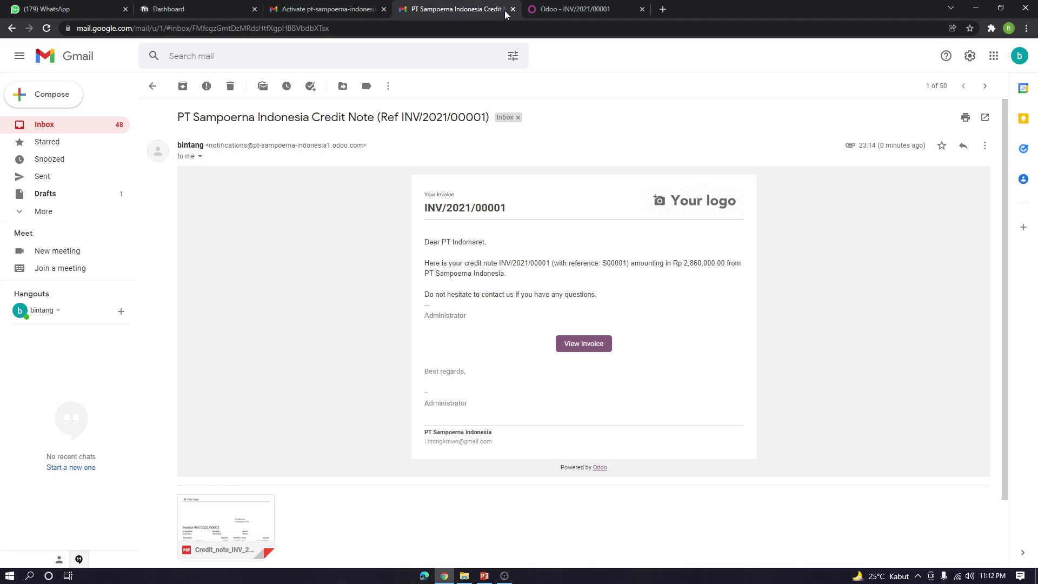
left_click(512, 9)
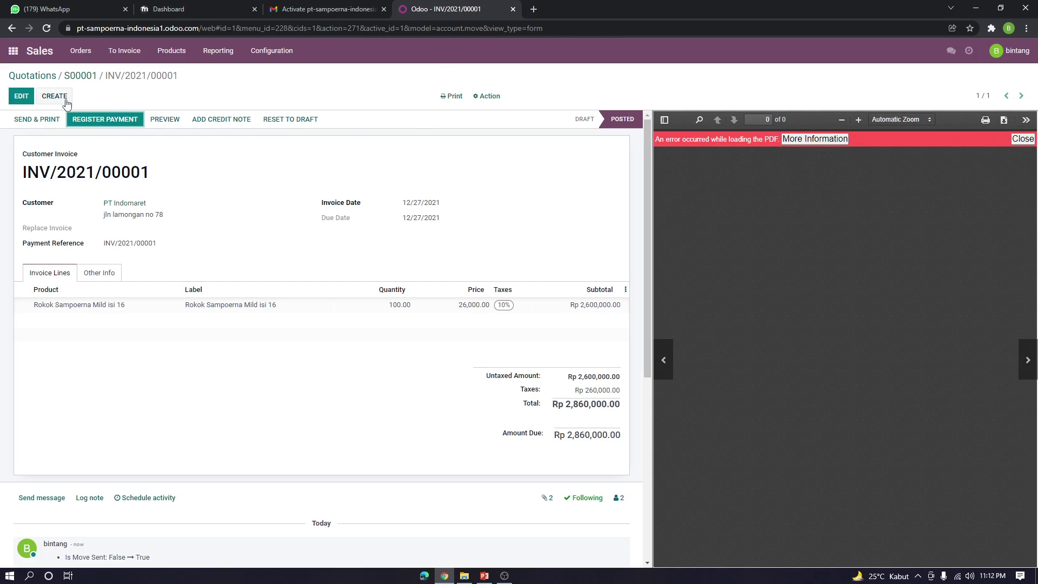
Register the full payment on INV/2021/00001 through the Bank journal
left_click(1025, 119)
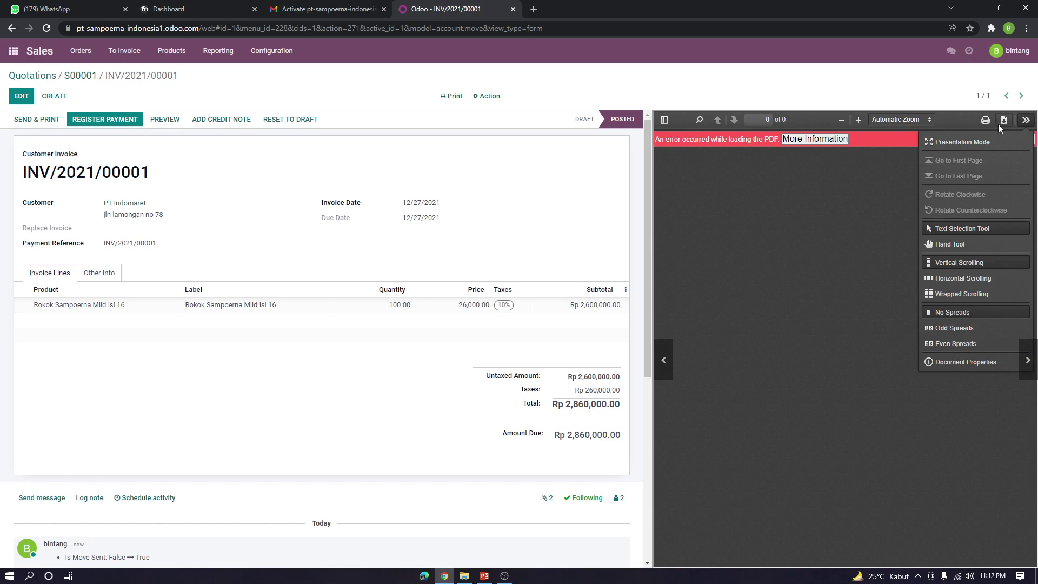
left_click(101, 121)
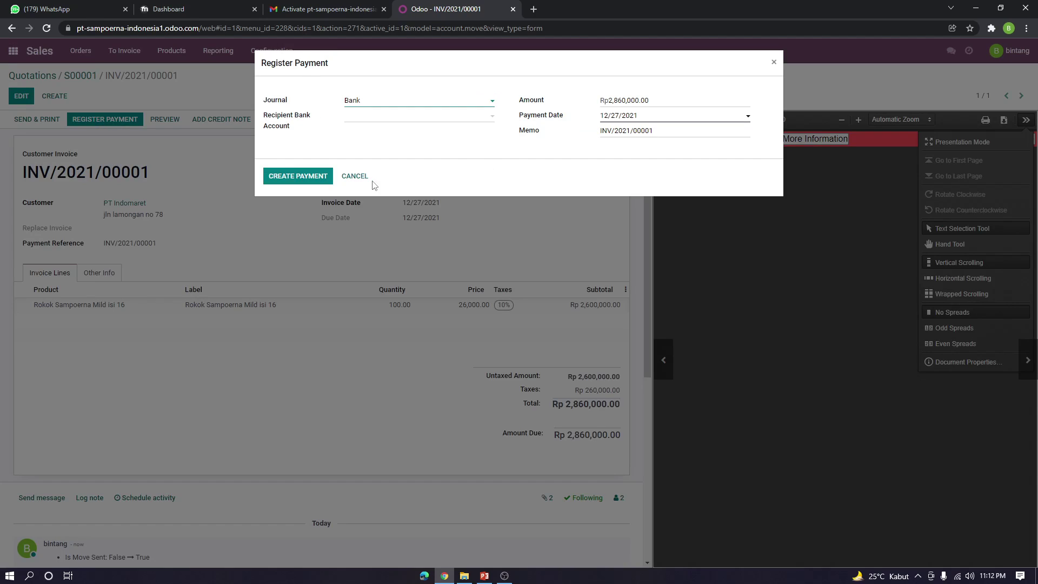
left_click(446, 104)
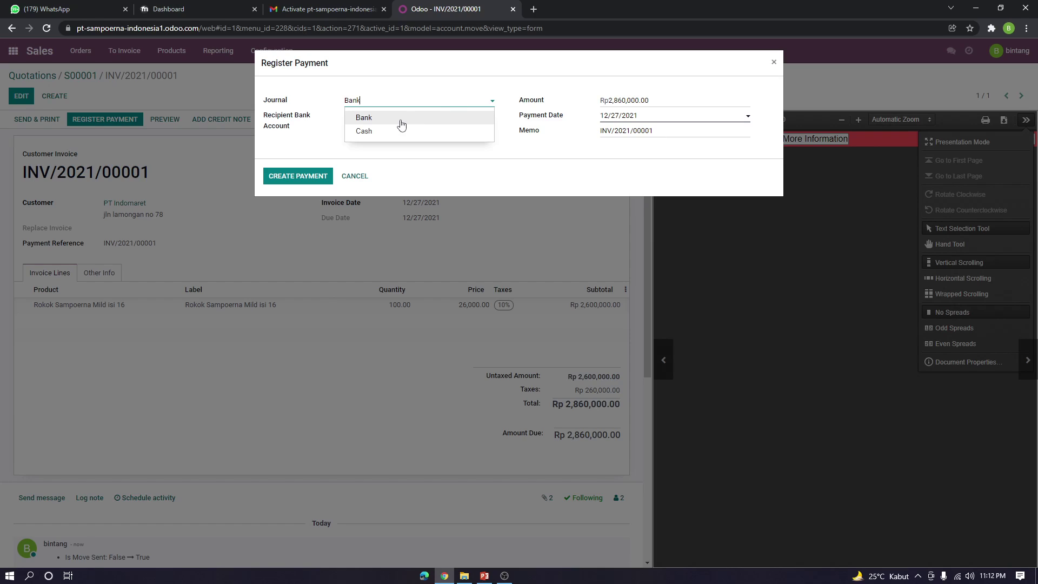
left_click(350, 115)
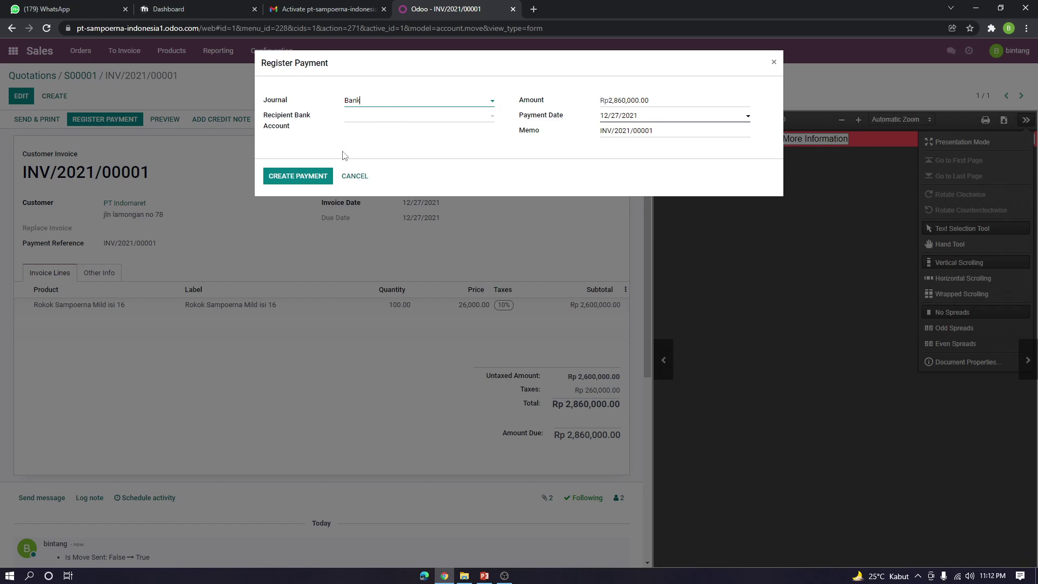
left_click(313, 176)
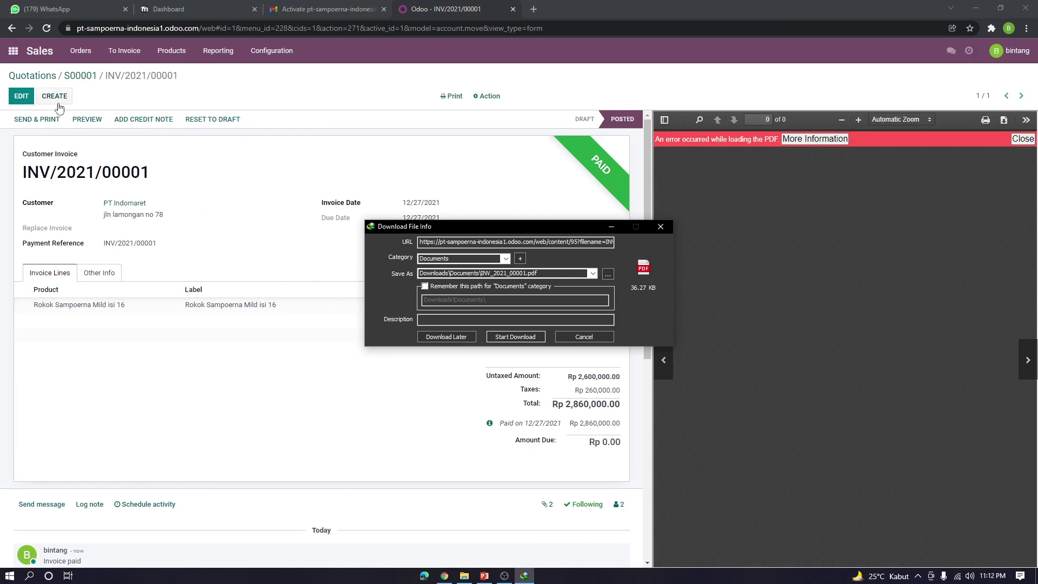
Dismiss the PDF download prompts and preview the paid invoice as the customer sees it
left_click(660, 226)
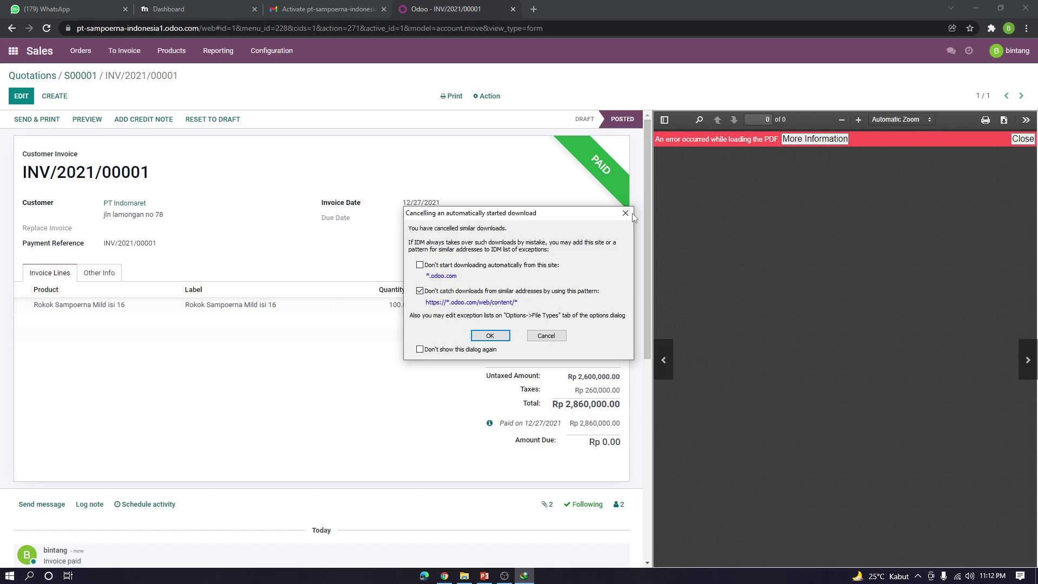
left_click(626, 213)
left_click(1026, 120)
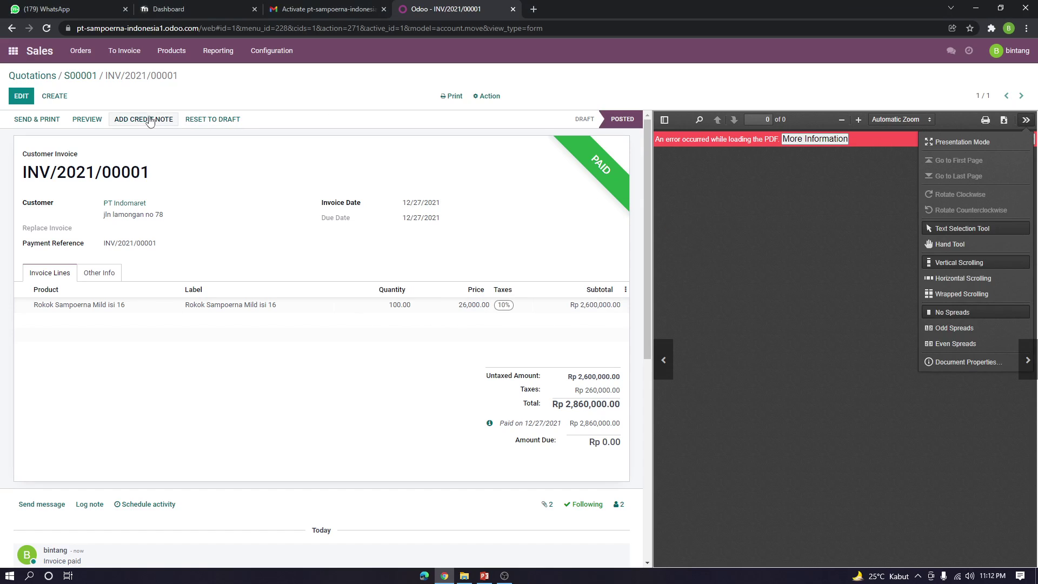
left_click(87, 119)
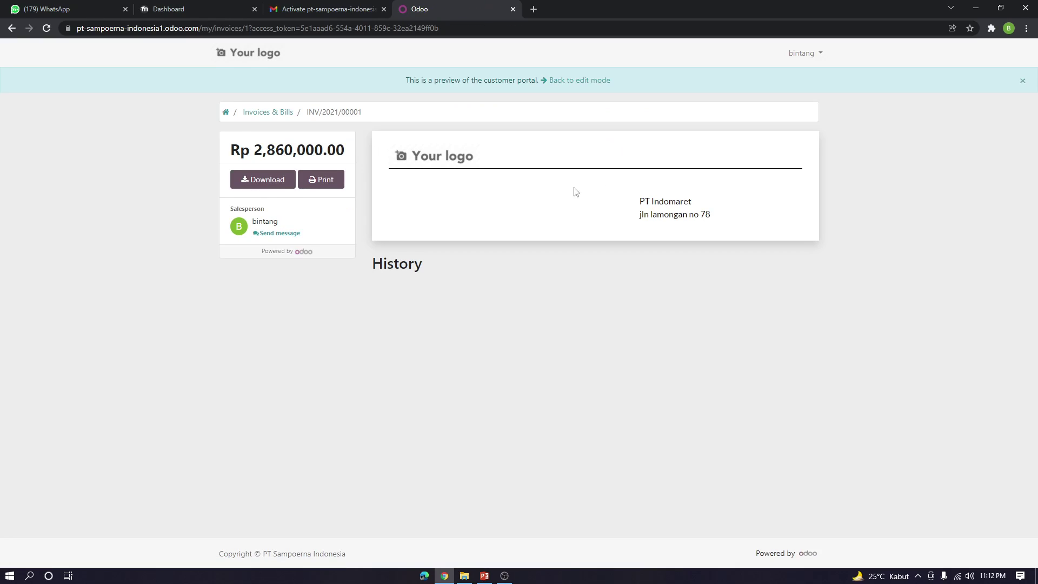
Scroll the customer preview to check Amount Due Rp 0.00 and the credit-note history message
scroll(634, 341, "down", 2)
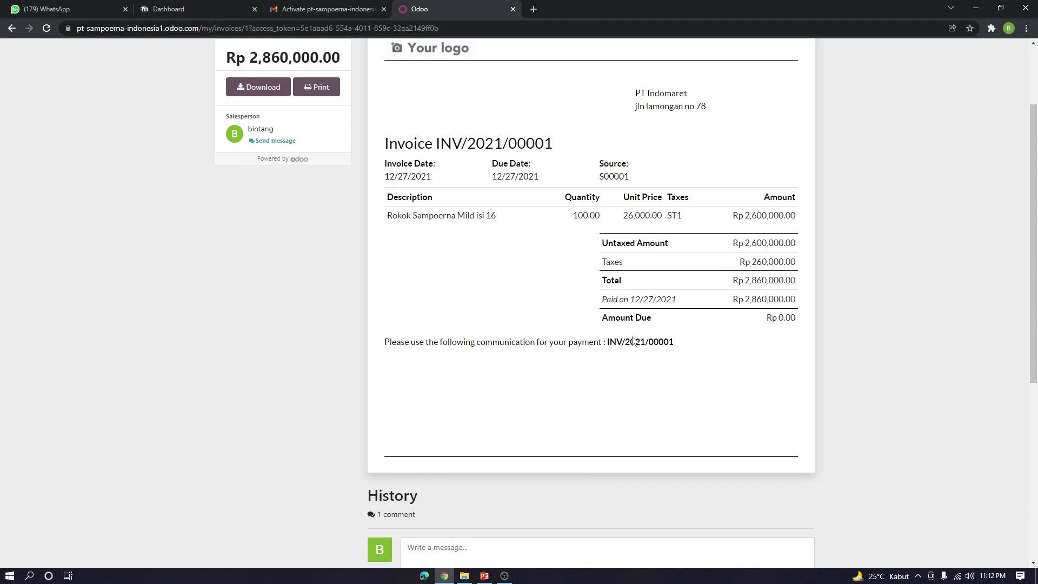
scroll(634, 341, "down", 4)
scroll(565, 340, "up", 5)
scroll(521, 308, "down", 6)
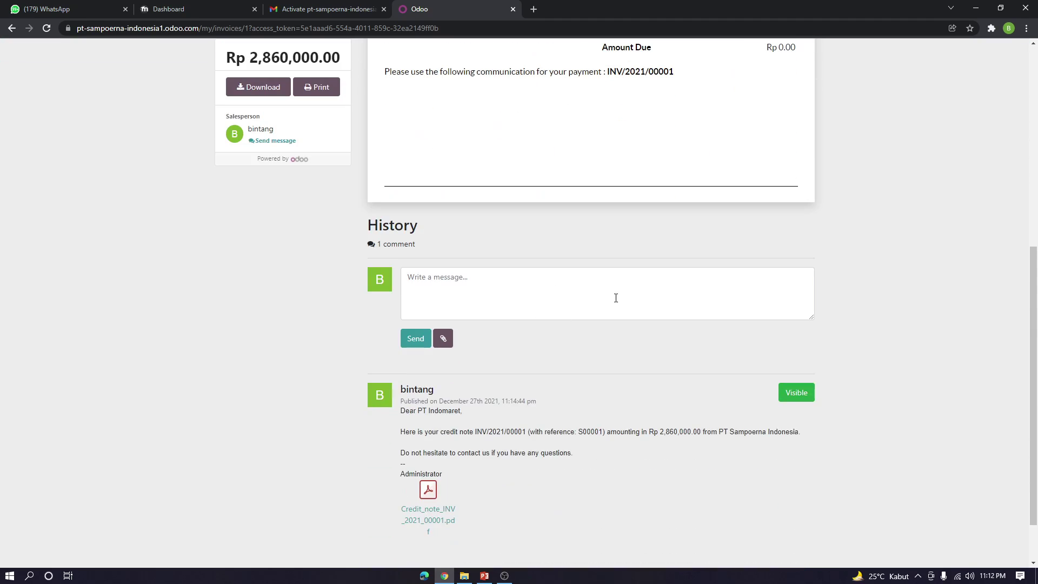
scroll(616, 297, "up", 7)
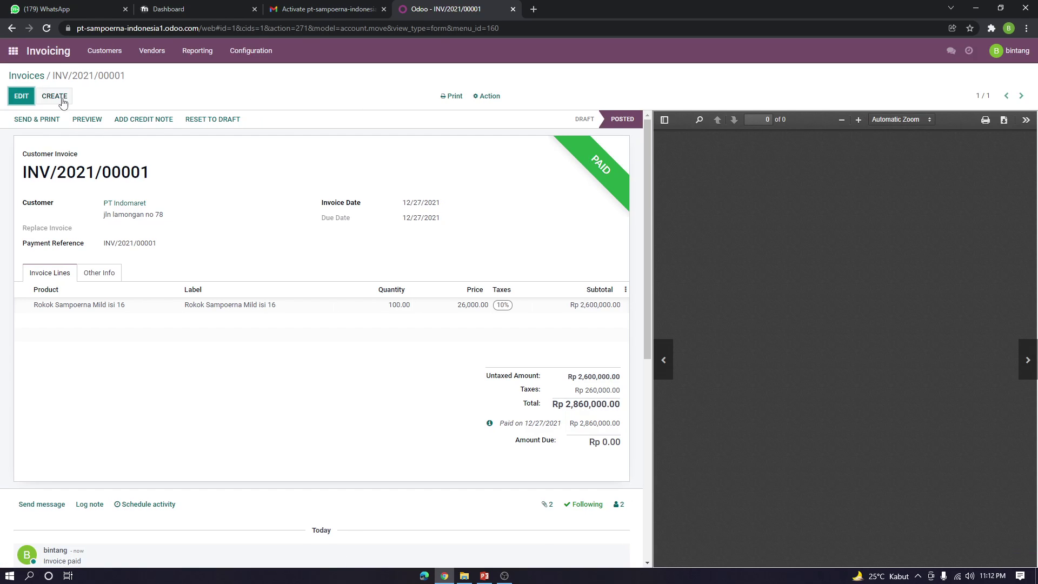
Open Reporting > Invoice Analysis to see the December 2021 untaxed total of 2.60M, then go home
left_click(660, 226)
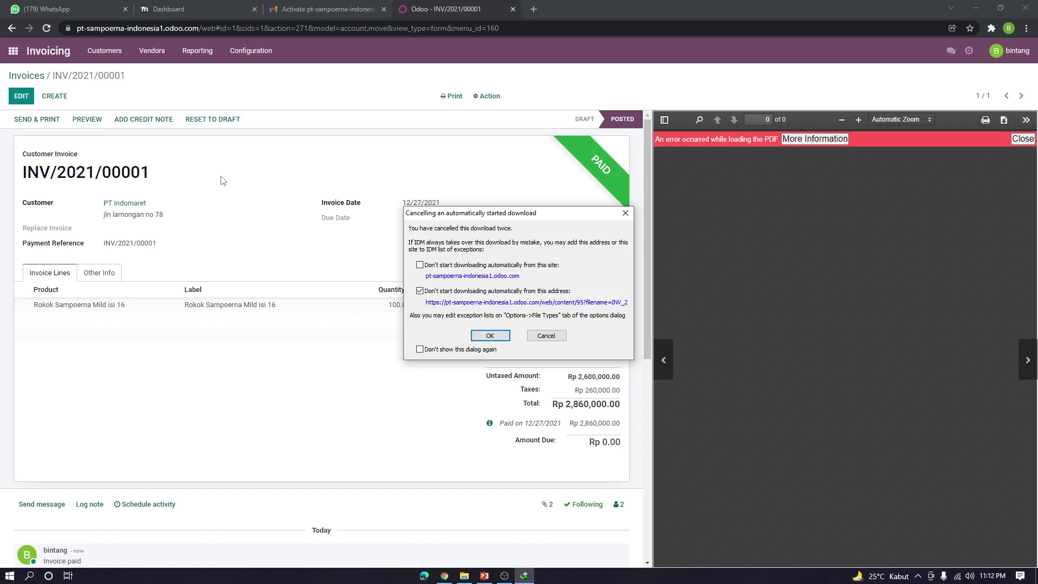
left_click(626, 211)
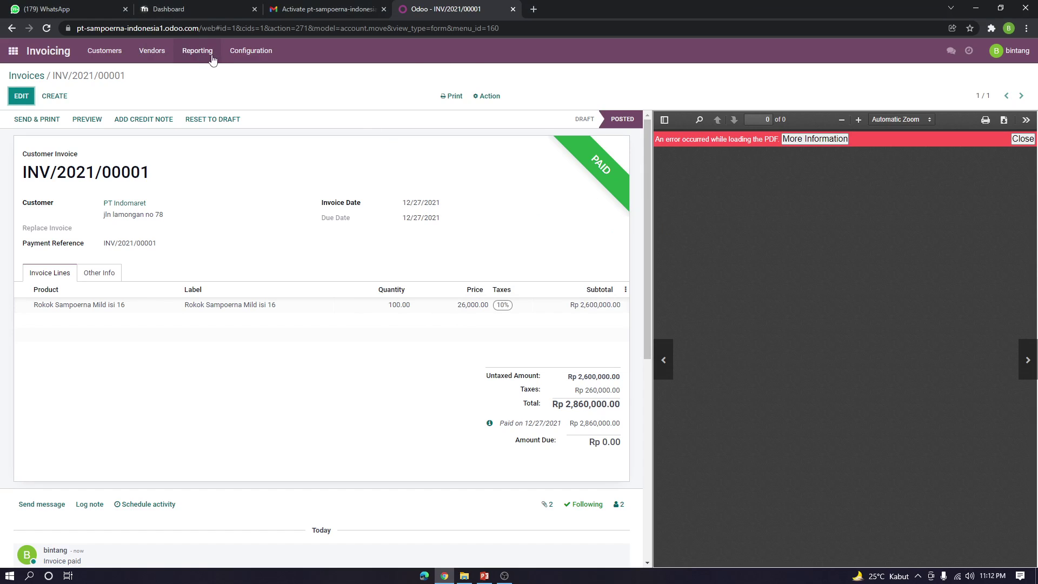
left_click(196, 50)
left_click(232, 51)
left_click(196, 50)
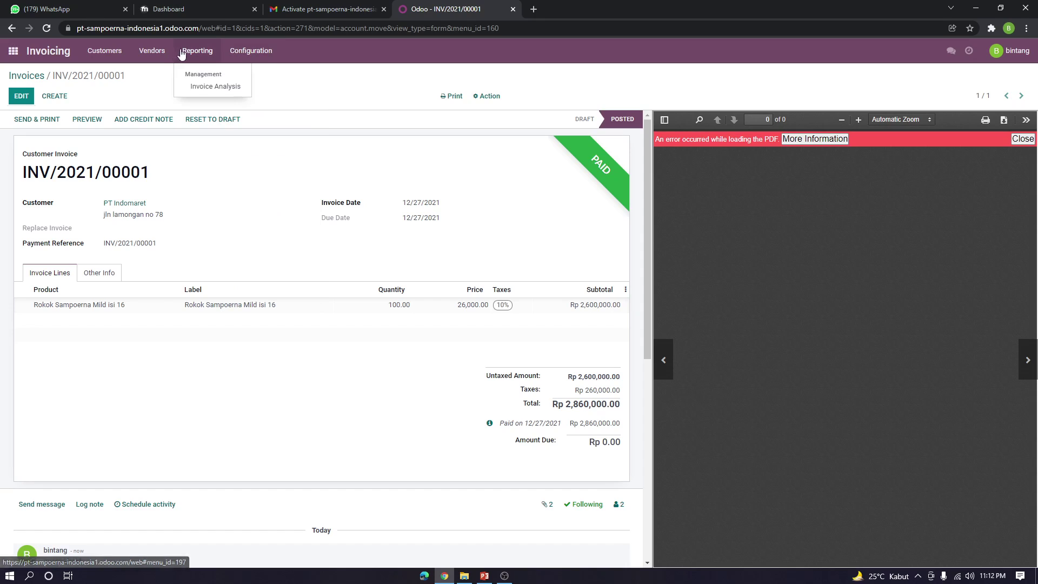
left_click(206, 85)
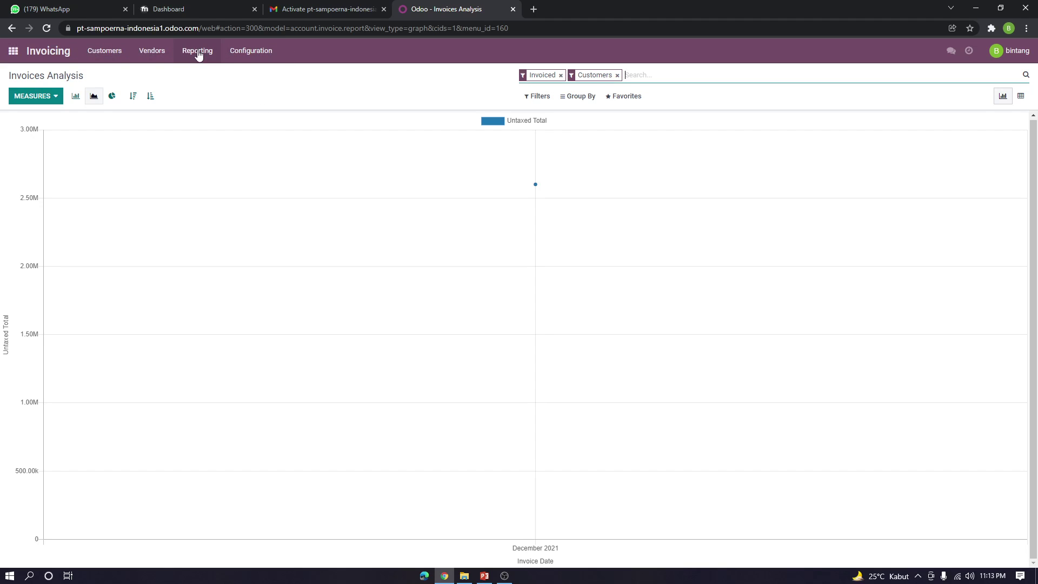
left_click(13, 51)
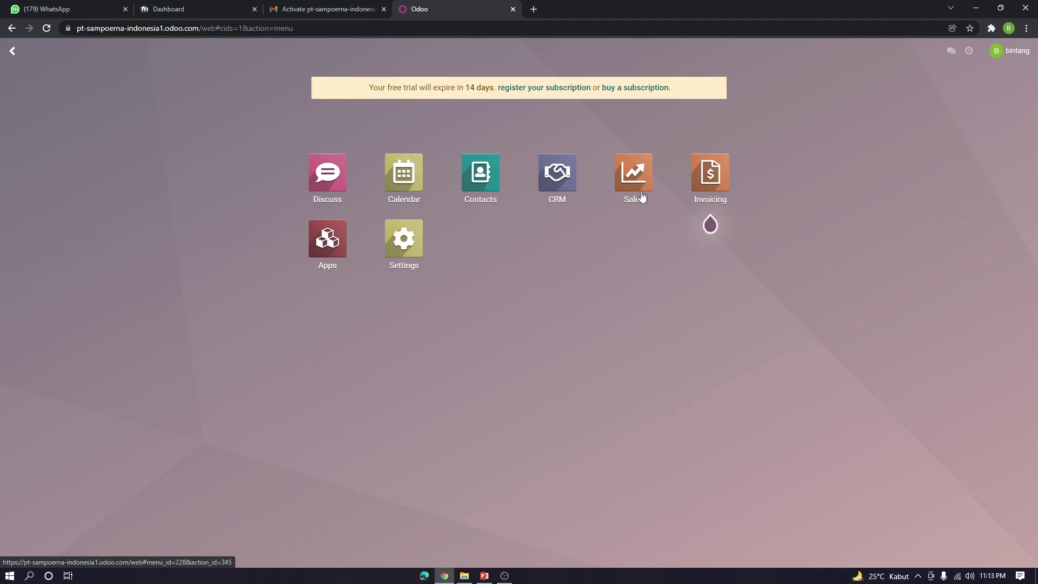
Open invoice INV/2021/00001 in the Invoicing app, then return to the invoice list
left_click(711, 180)
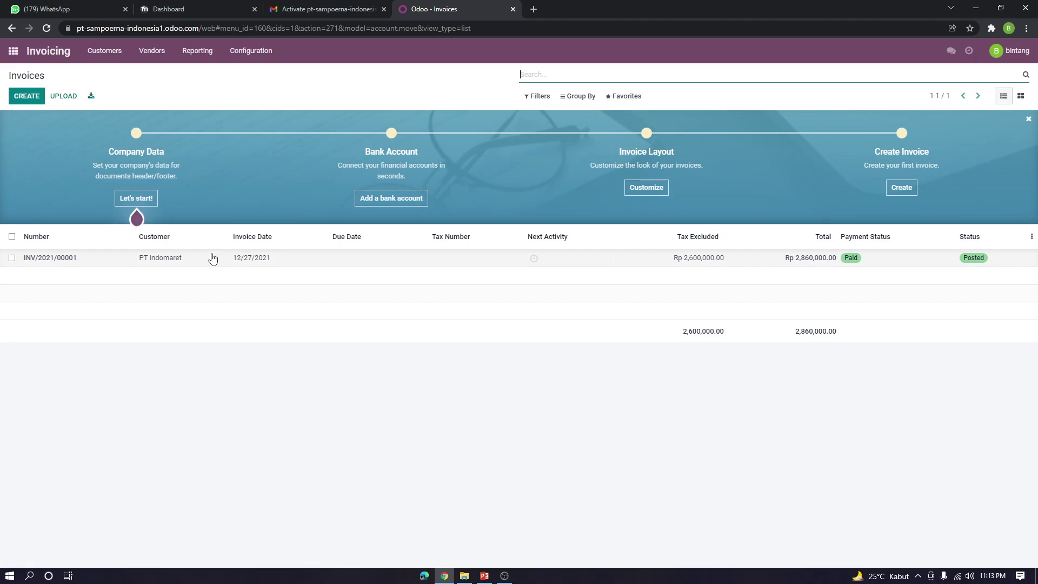
double_click(162, 260)
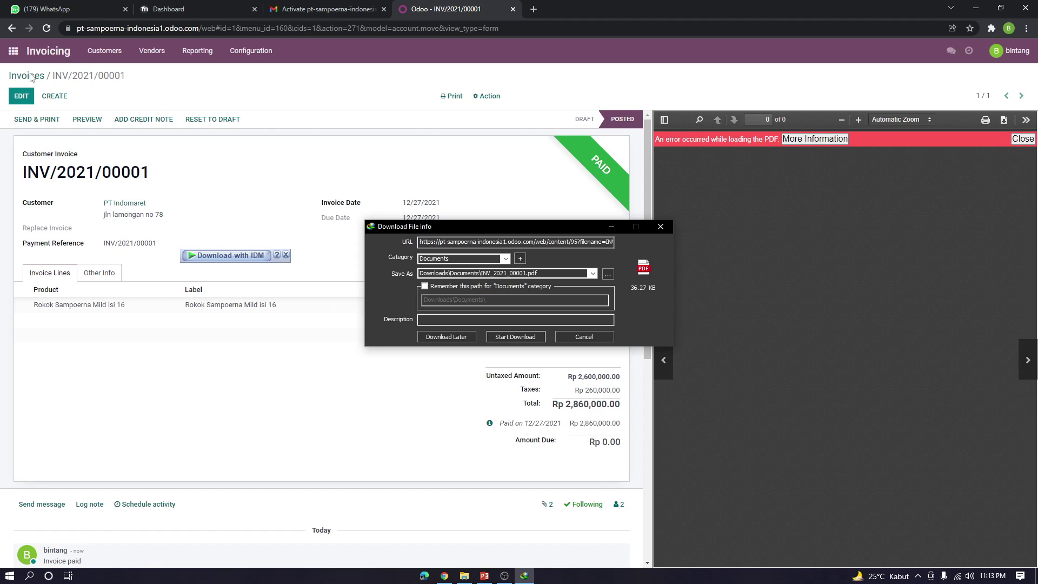
left_click(660, 227)
left_click(624, 213)
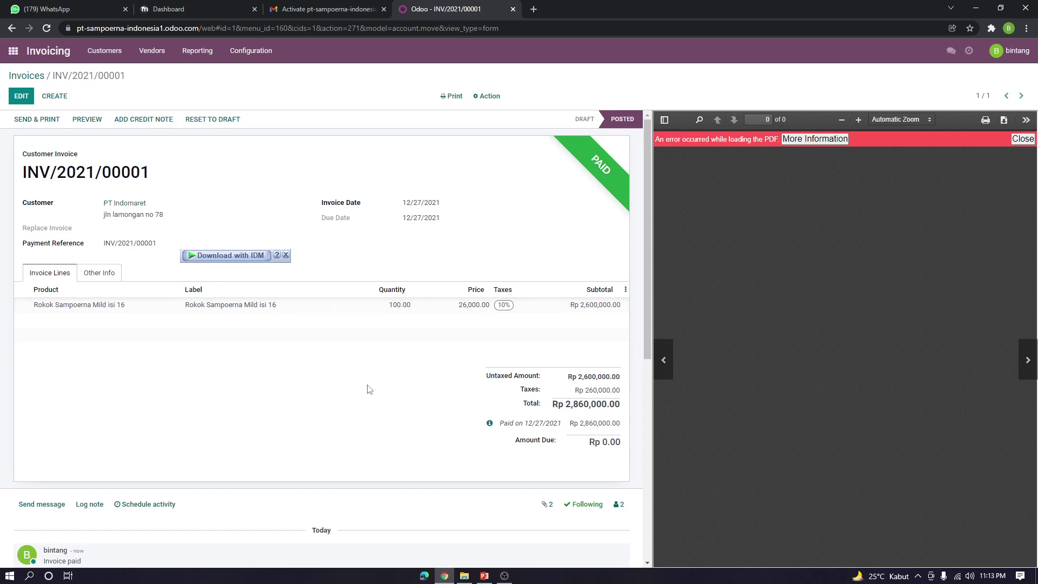
left_click(44, 52)
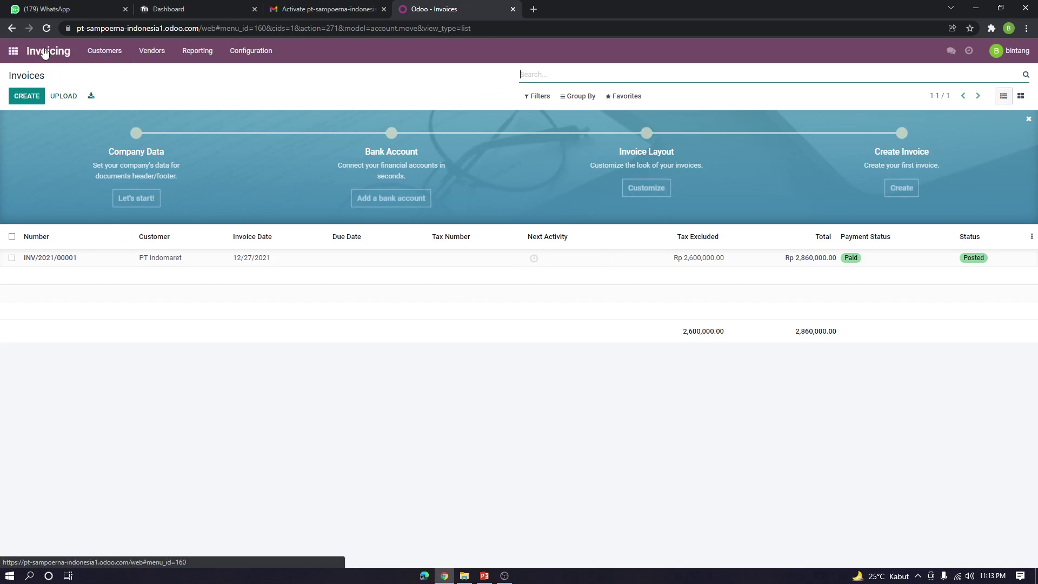
Start a new customer invoice, try the customer field and an empty line, then abandon it
left_click(32, 97)
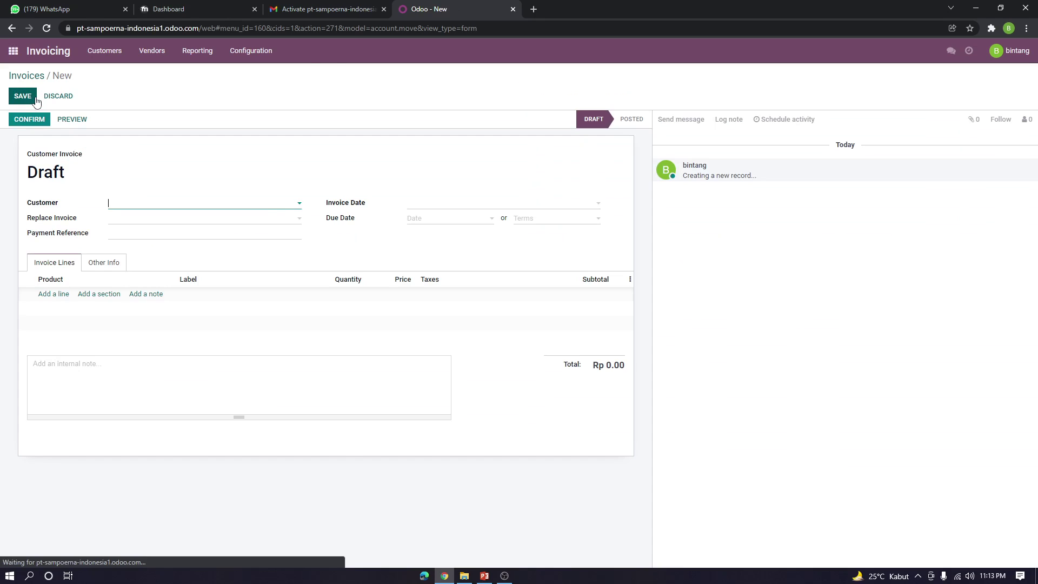
left_click(189, 206)
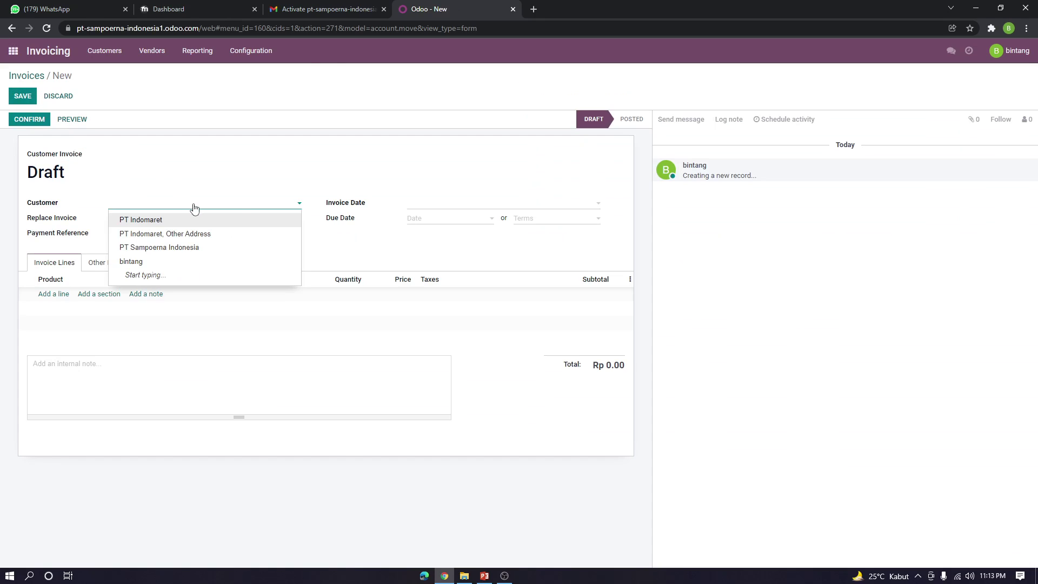
left_click(238, 207)
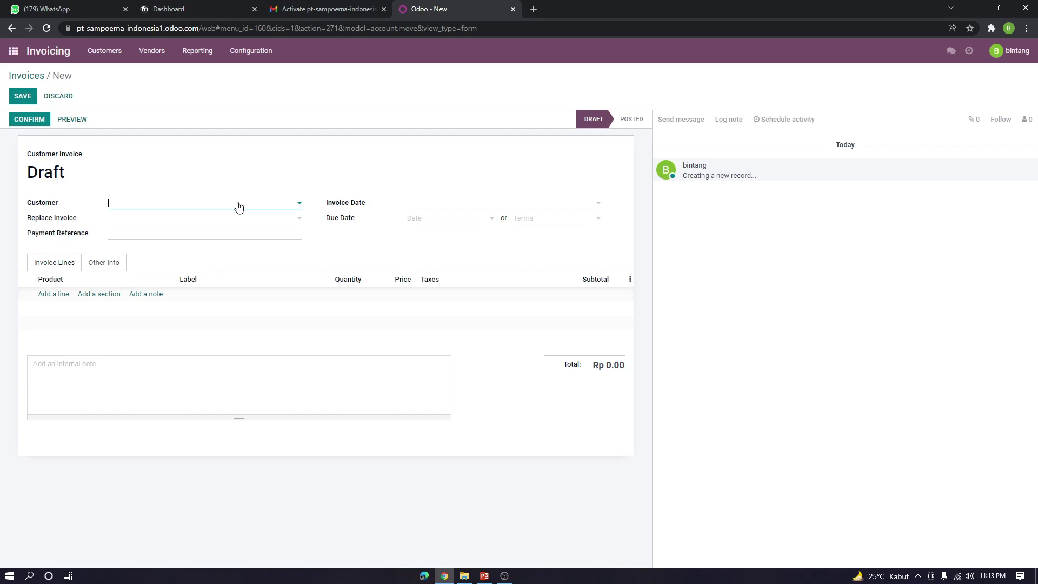
left_click(52, 293)
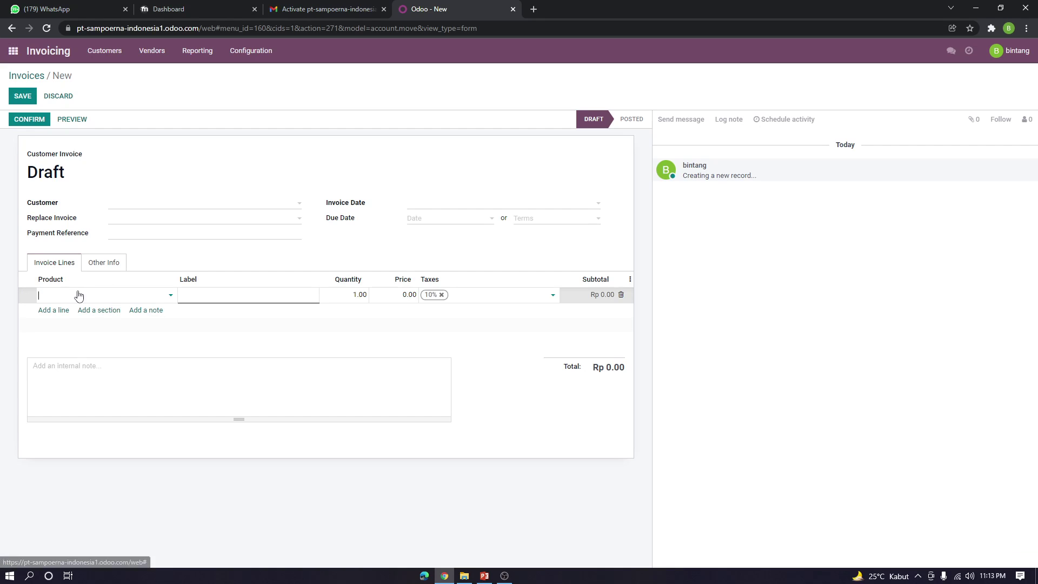
left_click(161, 299)
left_click(211, 161)
left_click(14, 51)
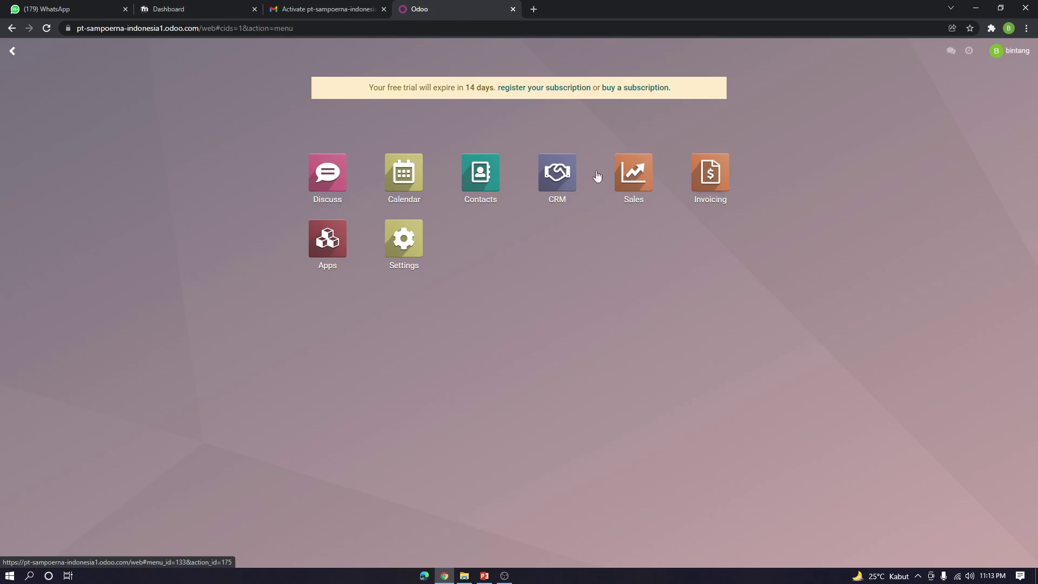
Start a new CRM pipeline opportunity with PT Indomaret as the organization
left_click(557, 180)
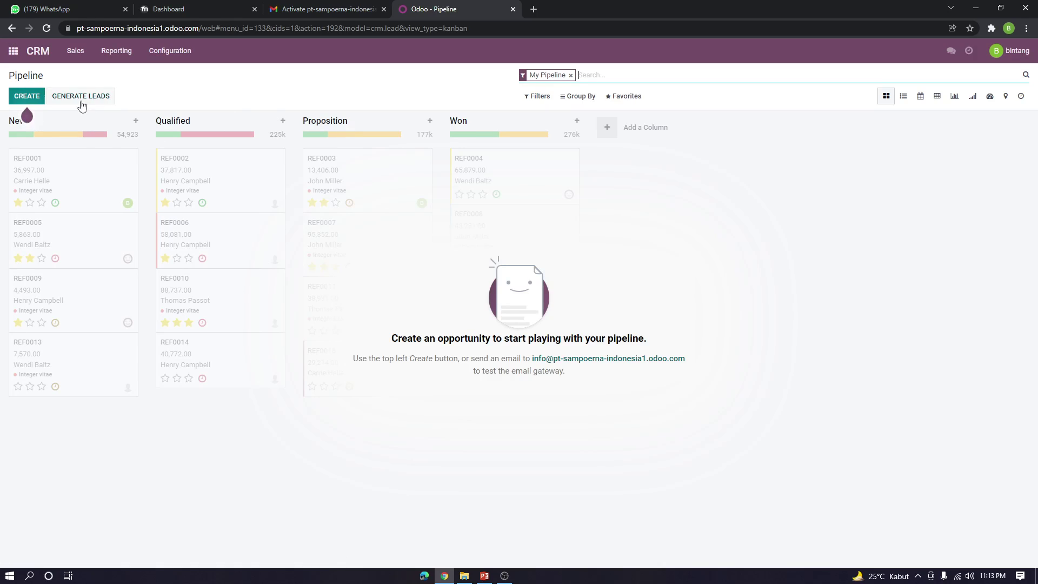
left_click(27, 96)
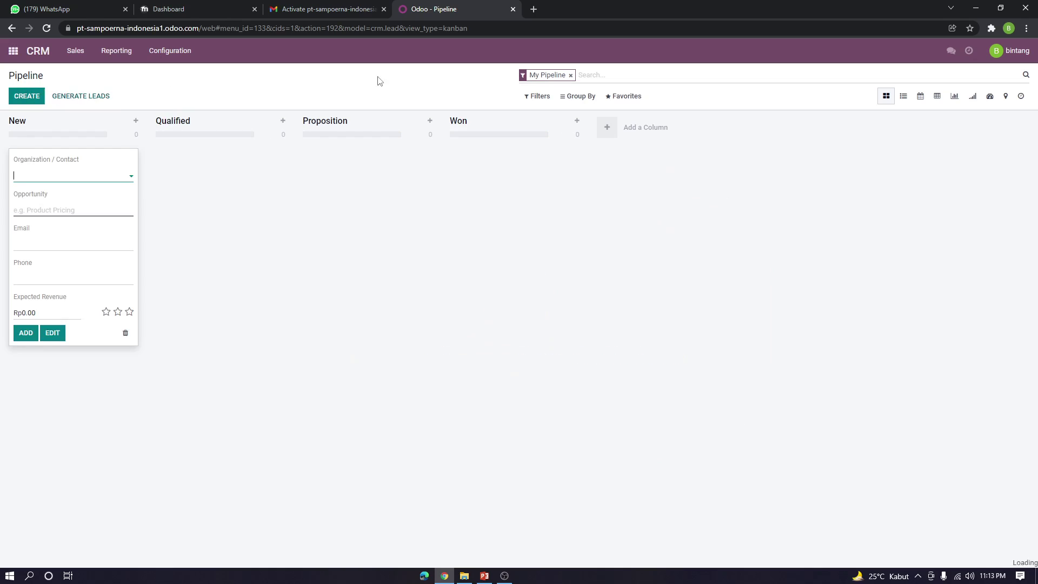
left_click(104, 177)
left_click(70, 193)
Set expected revenue to 32000000 and two-star priority, then add it to the New stage
left_click(51, 310)
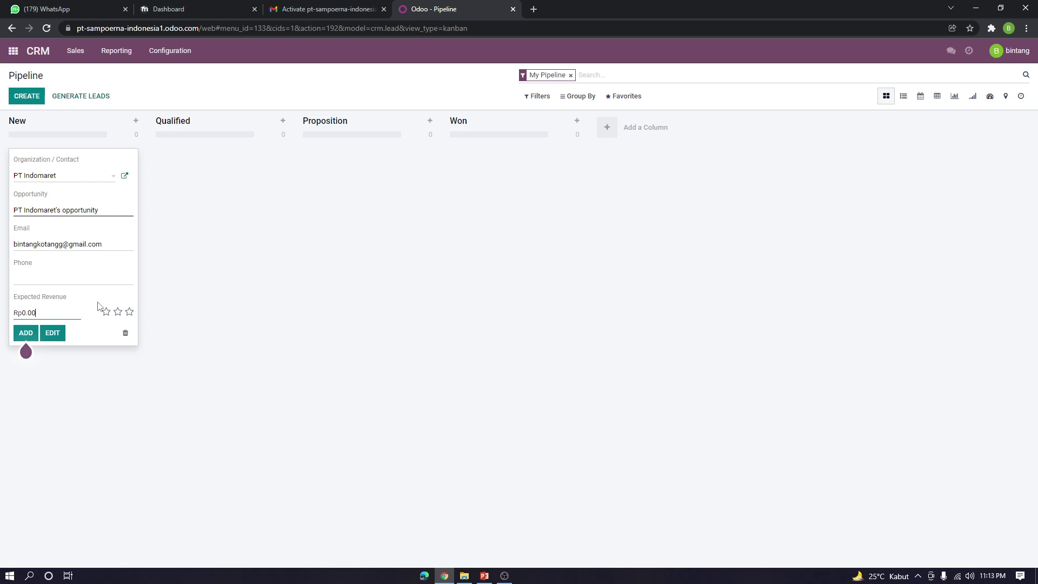
key("BackSpace")
key("BackSpace")
key("BackSpace")
type("32")
type("000")
type("000")
left_click(118, 313)
mouse_move(31, 341)
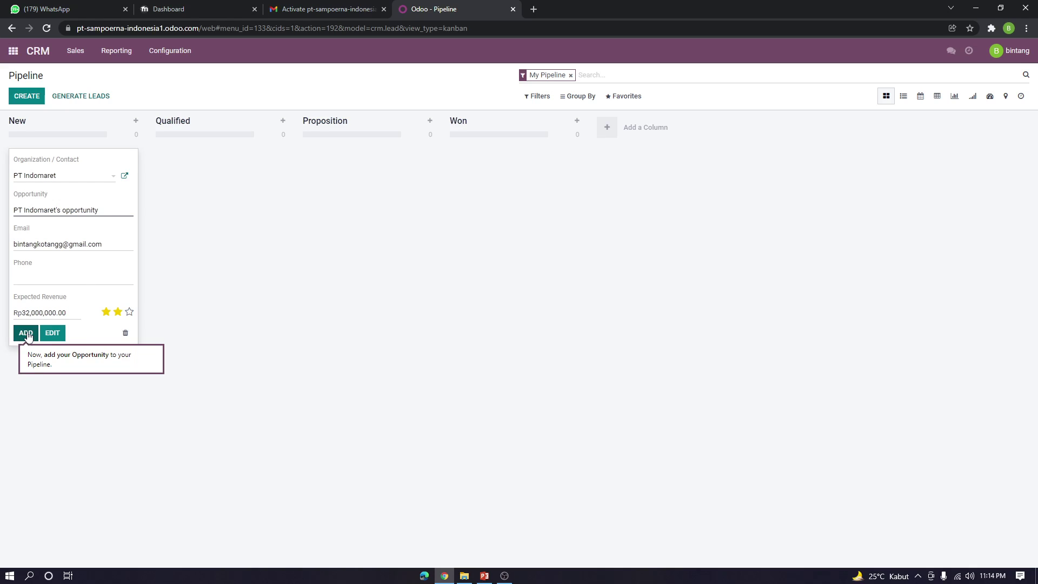
left_click(27, 334)
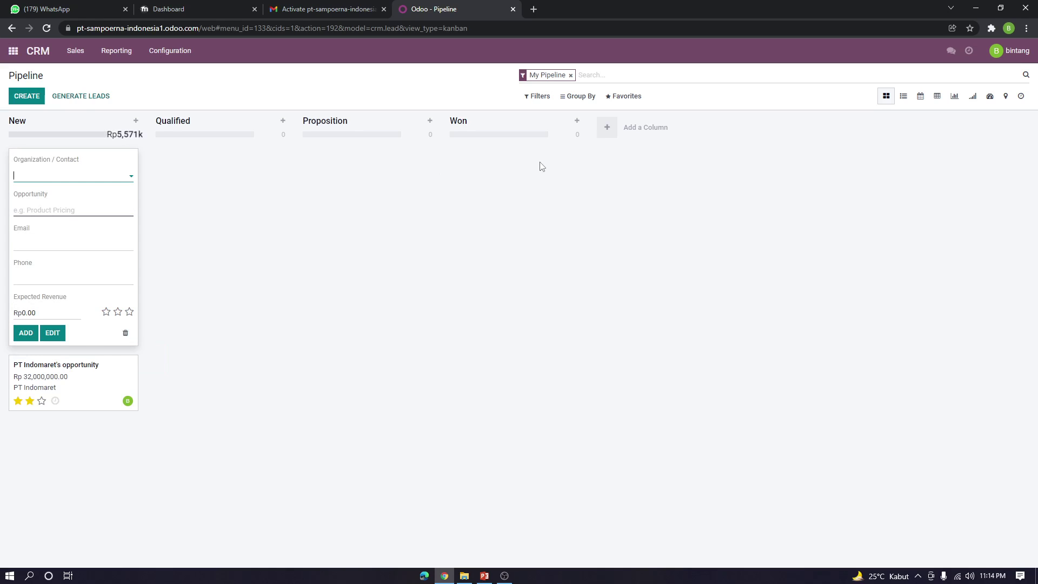
Drag PT Indomaret's opportunity from New to Qualified and open its Schedule an Activity form
left_click(189, 206)
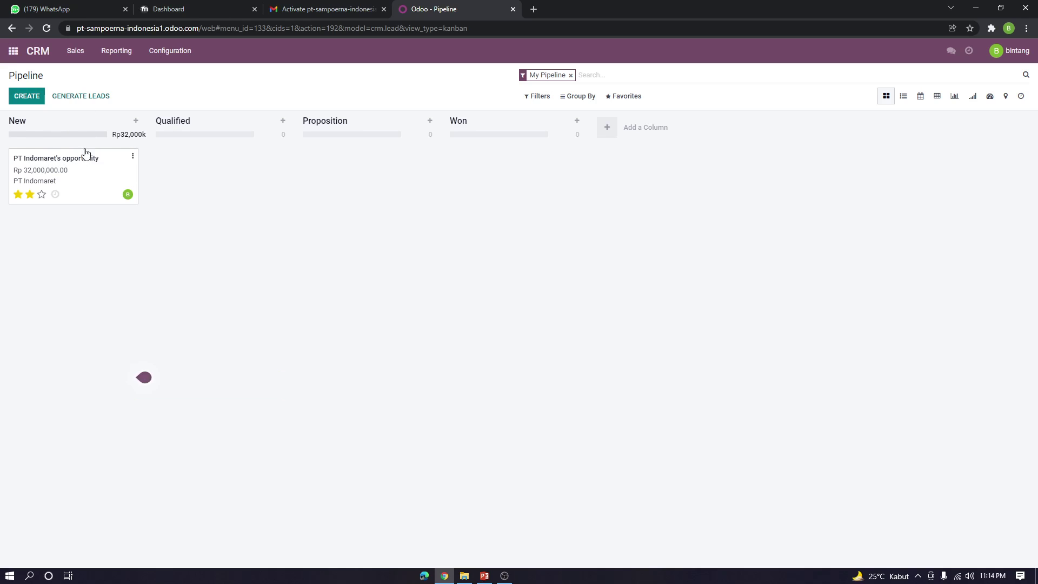
mouse_move(70, 172)
left_mouse_down()
mouse_move(94, 184)
mouse_move(70, 168)
left_mouse_up()
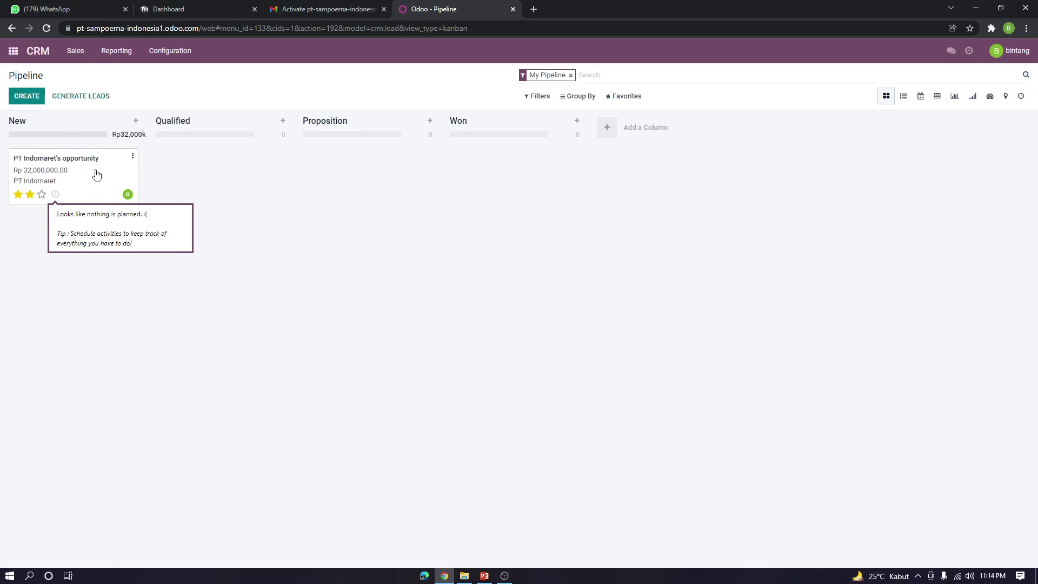
left_click_drag(96, 174, 271, 171)
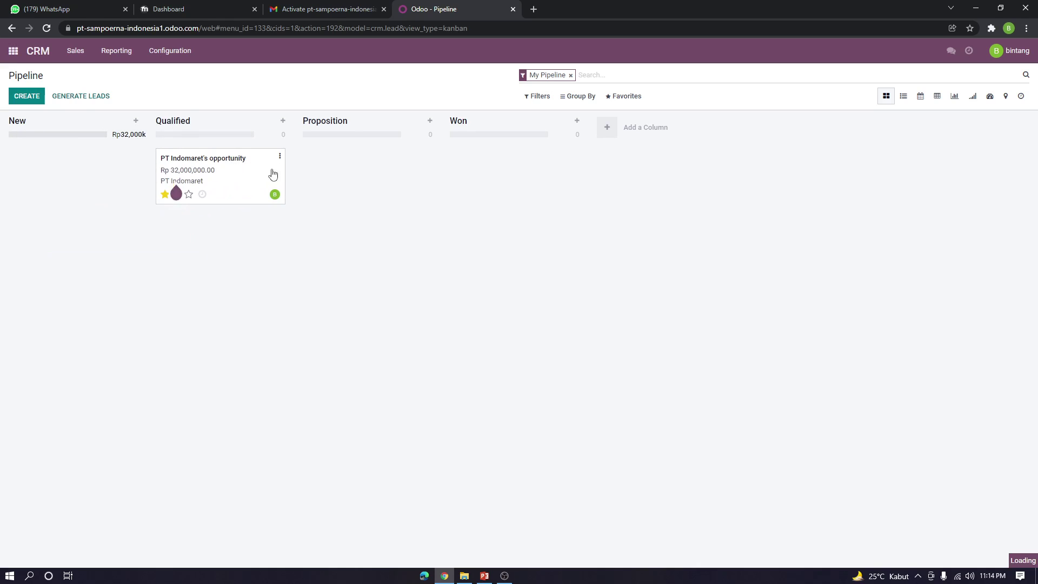
left_click(203, 196)
left_click(274, 231)
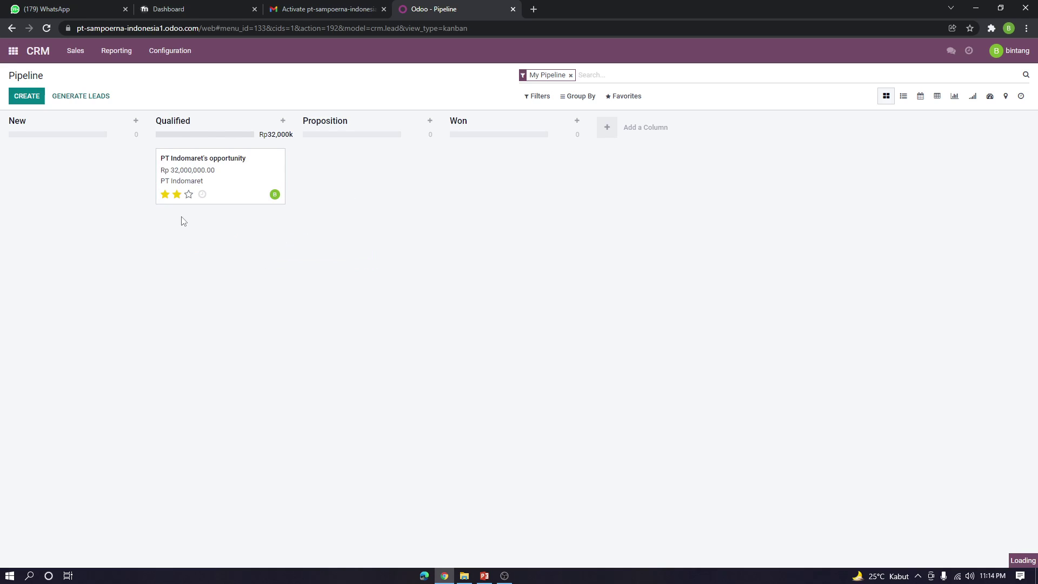
Pick Call as the activity type, add the note 'Diklarifikasi Oleh Pihak indomaret', and save it
left_click(490, 100)
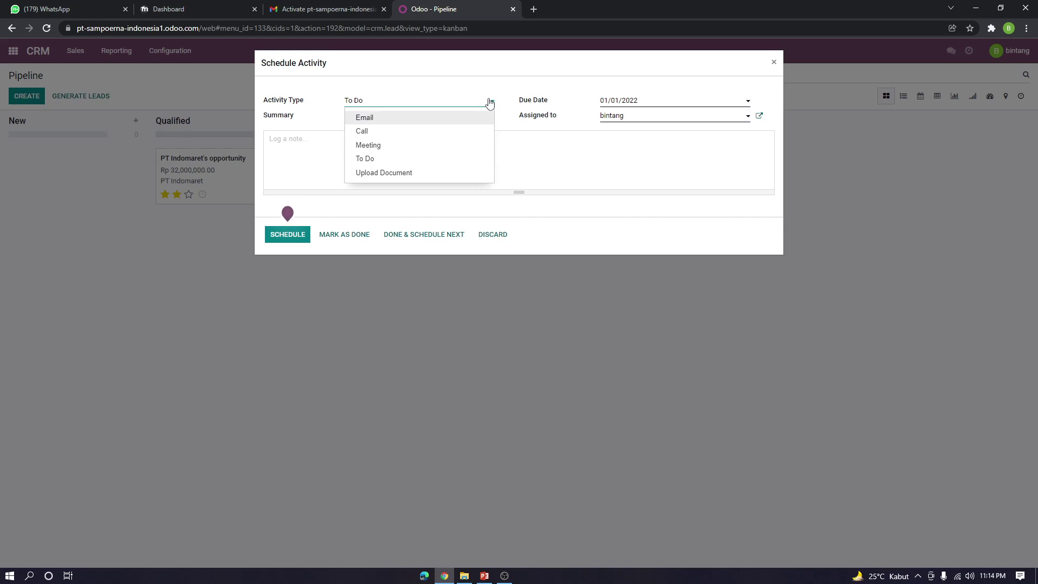
left_click(393, 132)
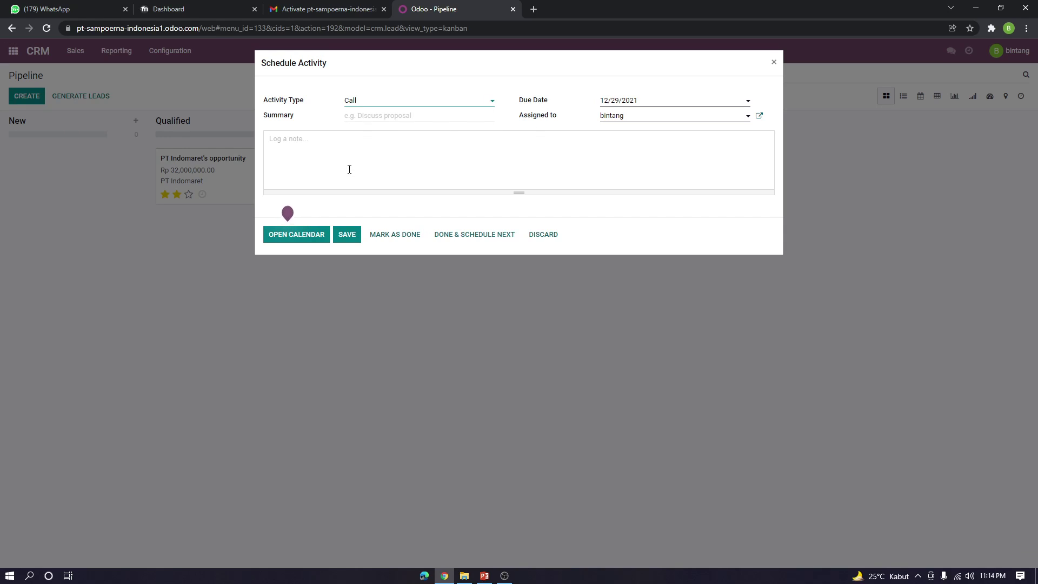
left_click(321, 149)
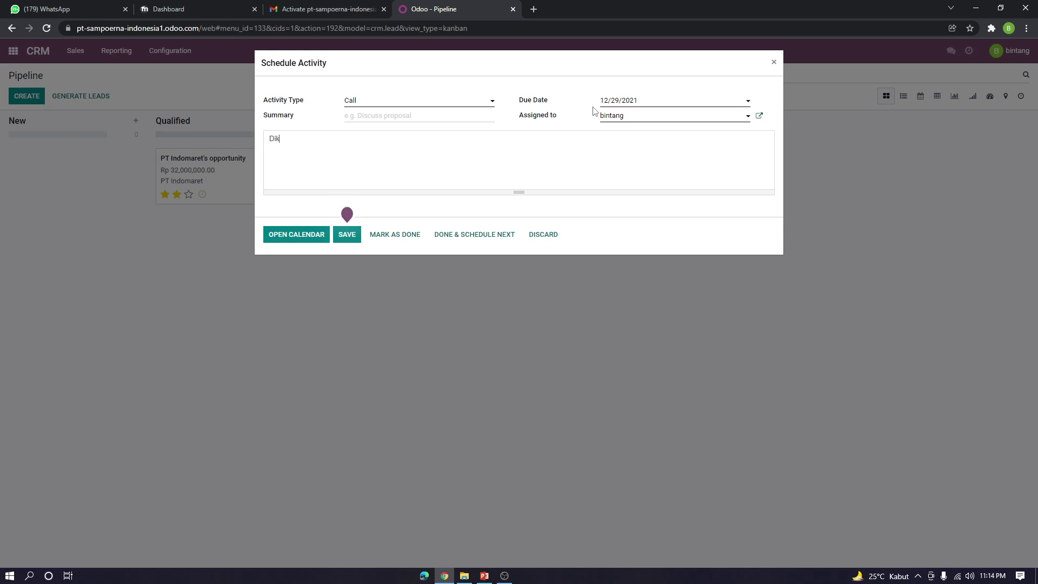
type("Diklarifikasi Oleh Pihak indomaret")
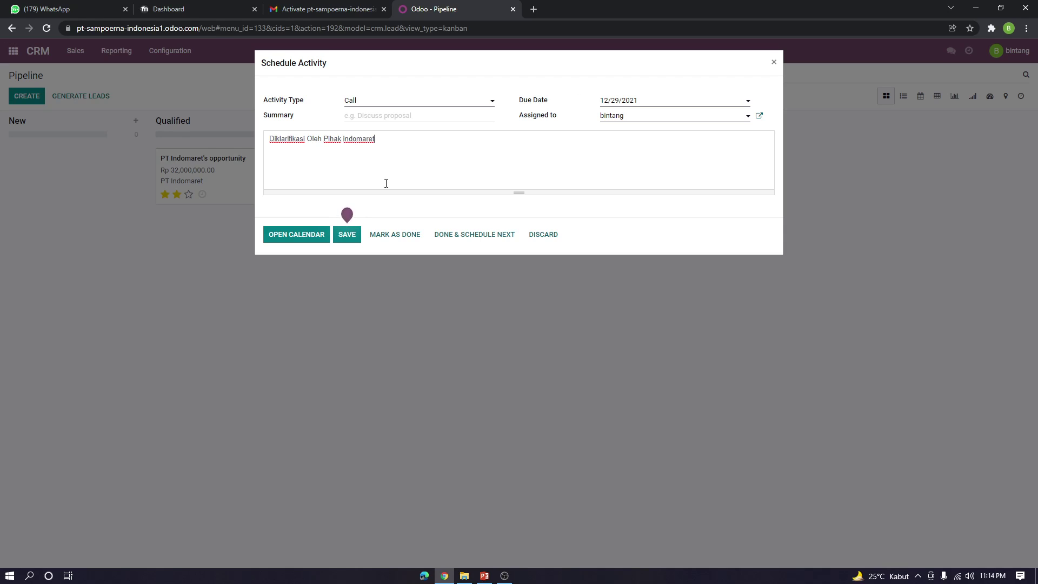
left_click(347, 234)
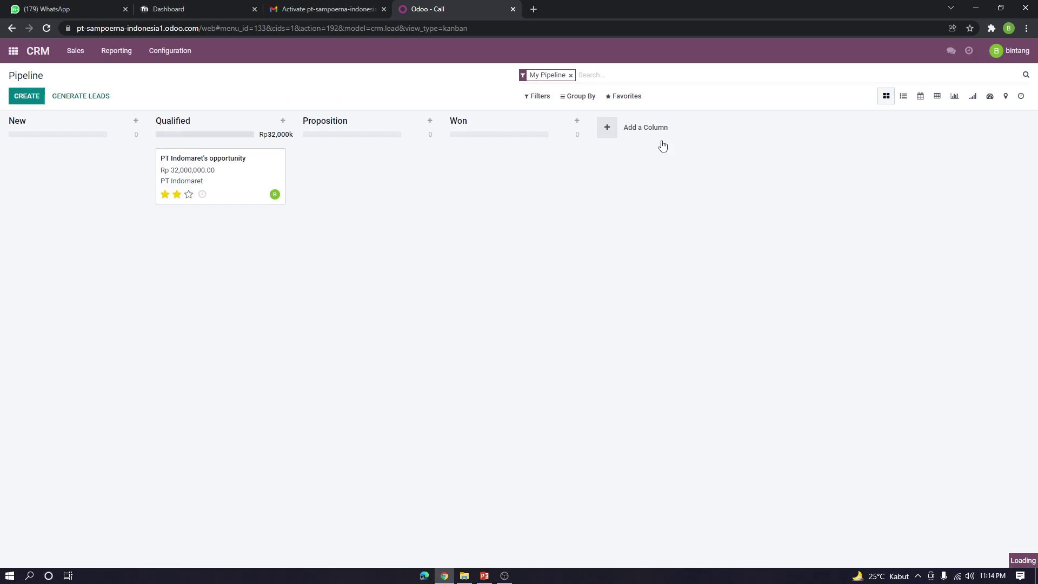
Check the planned Call activity on PT Indomaret's opportunity card
left_click(202, 199)
left_click(414, 230)
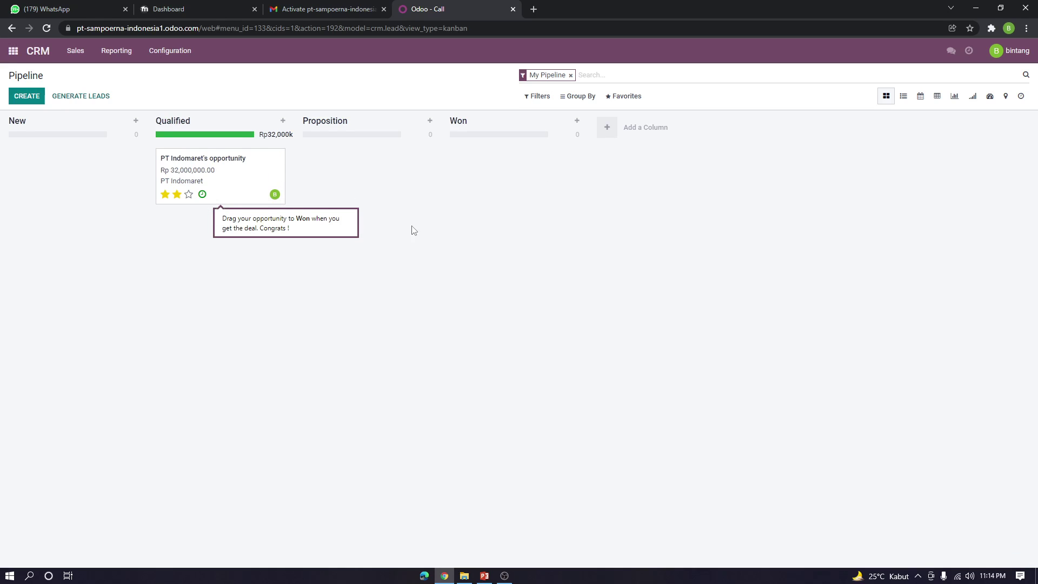
left_click(201, 196)
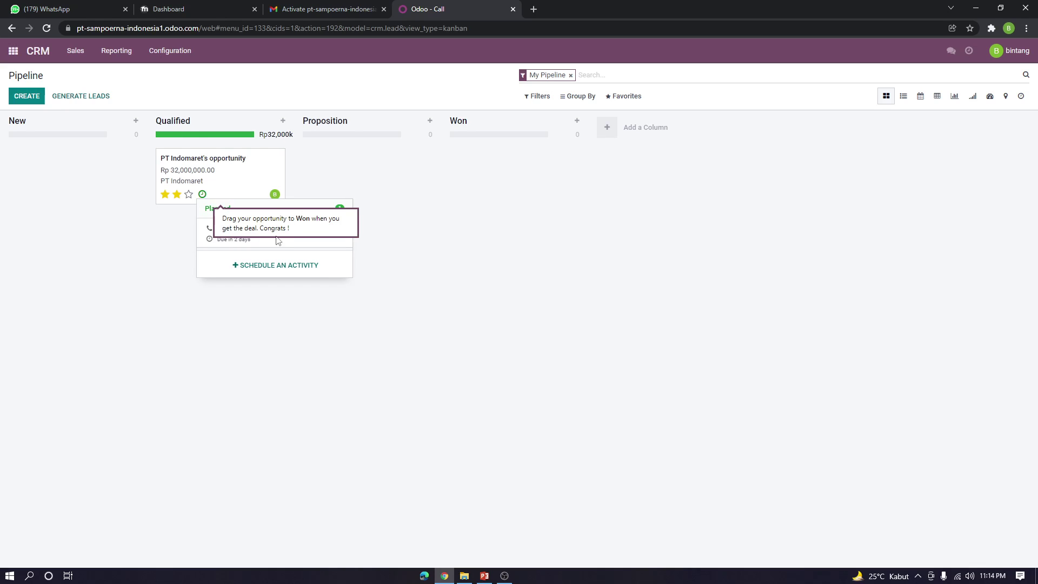
Edit the Proposition stage so its name reads 'Presentasi' and save it
double_click(340, 216)
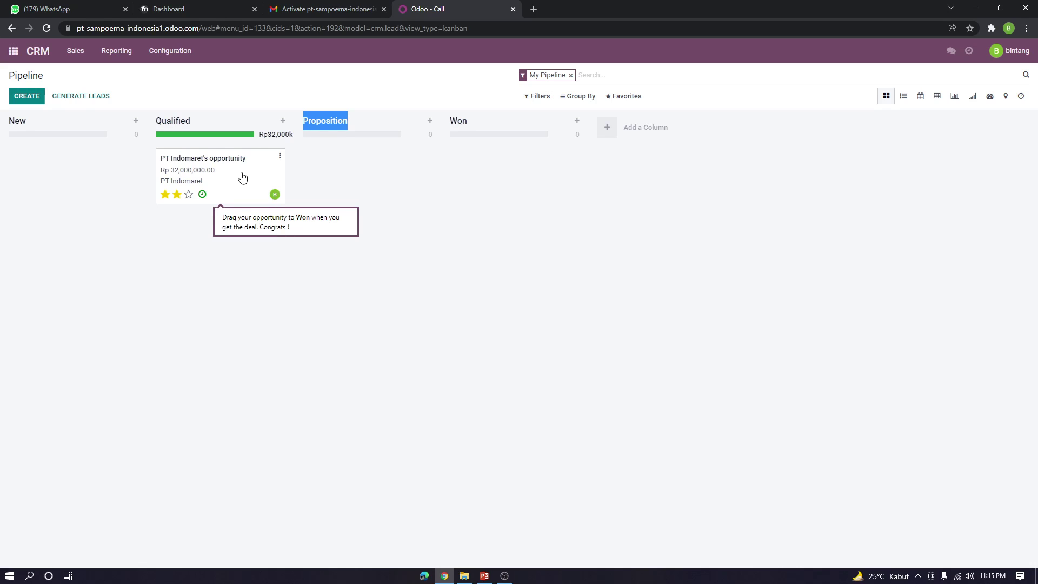
left_click(420, 179)
left_click(416, 121)
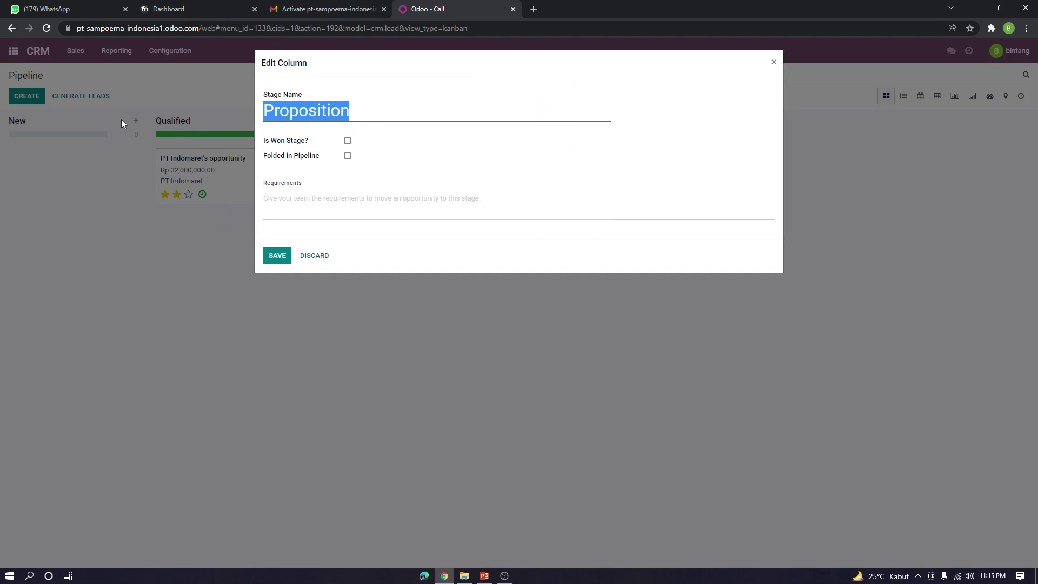
type("Prese")
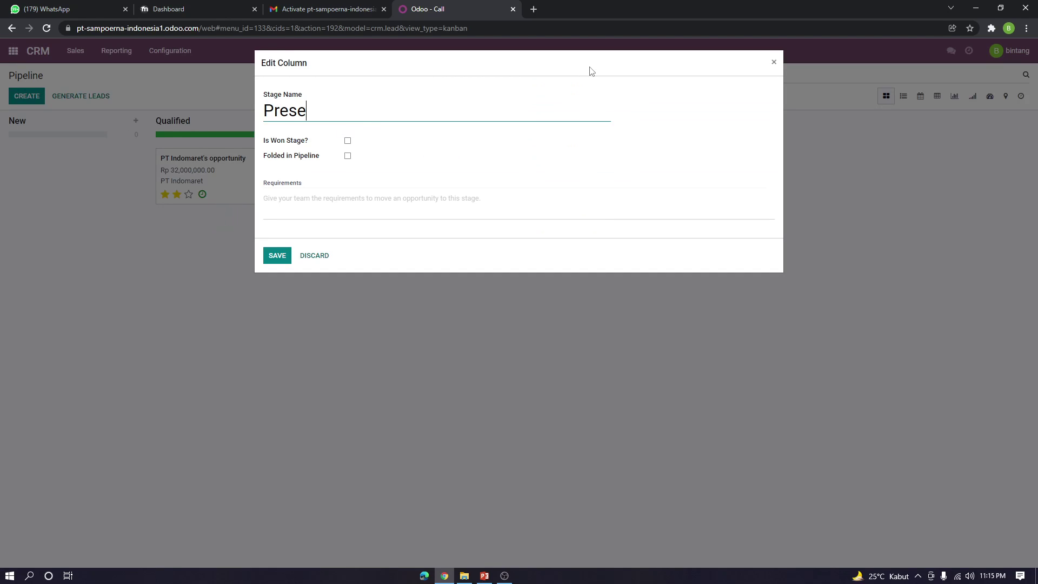
type("ntasi")
left_click(282, 258)
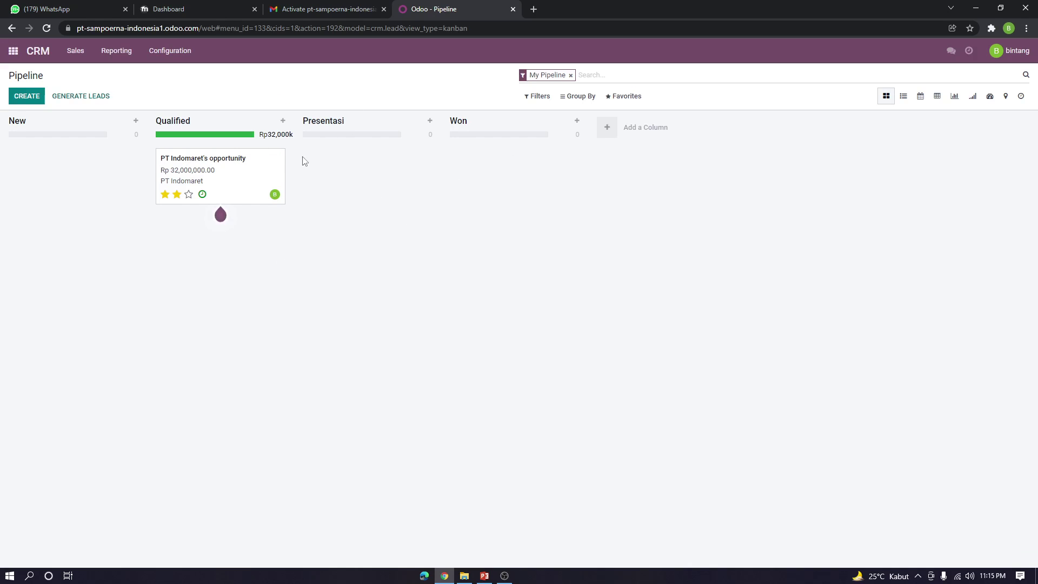
Move the opportunity into Presentasi, mark its Call done, and save a follow-up To Do
mouse_move(206, 176)
left_click_drag(205, 176, 358, 173)
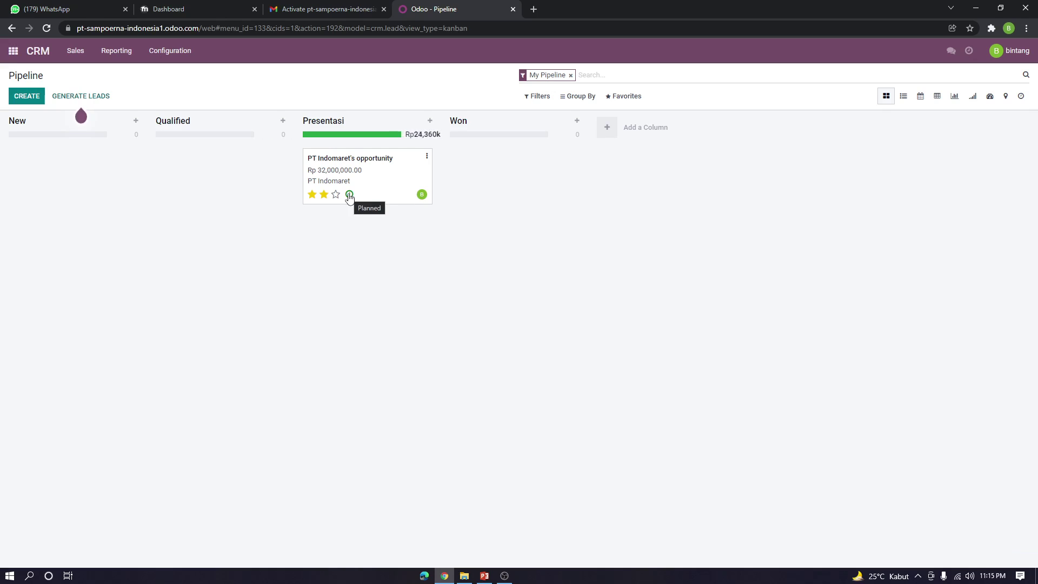
left_click(349, 195)
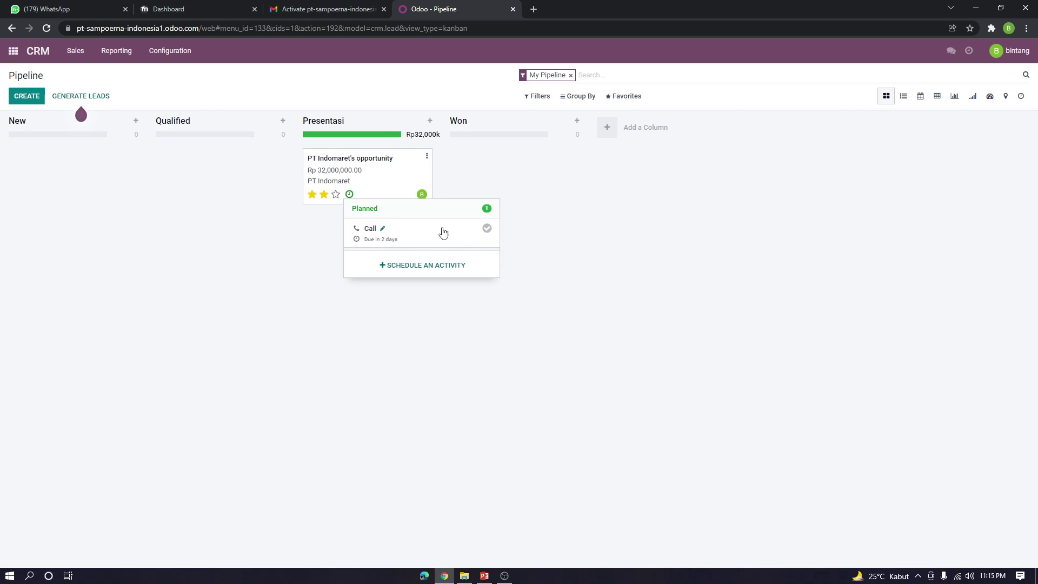
left_click(487, 228)
left_click(400, 300)
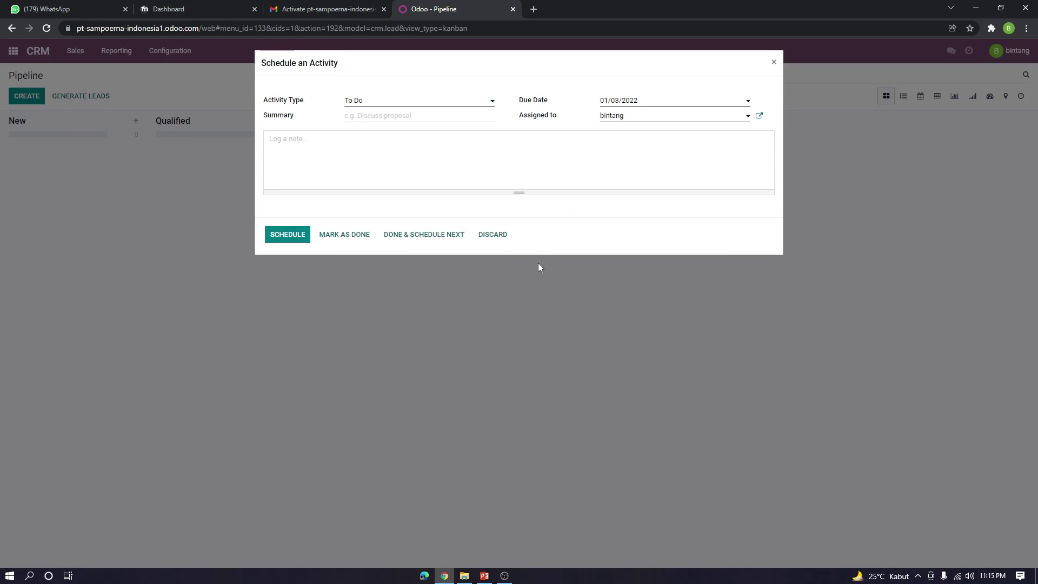
left_click(300, 236)
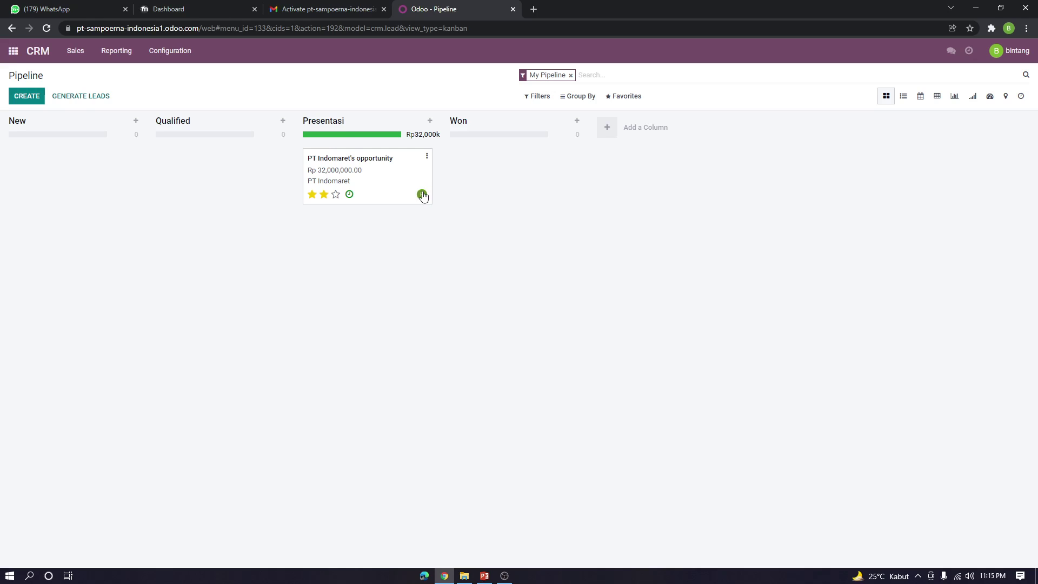
Mark the To Do activities done and start scheduling another activity
left_click(349, 195)
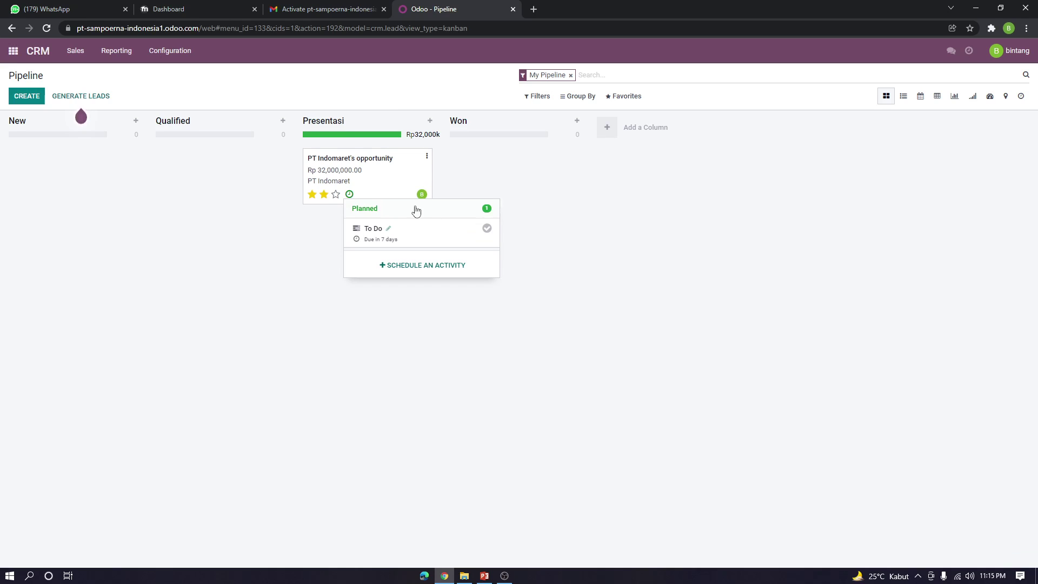
left_click(486, 229)
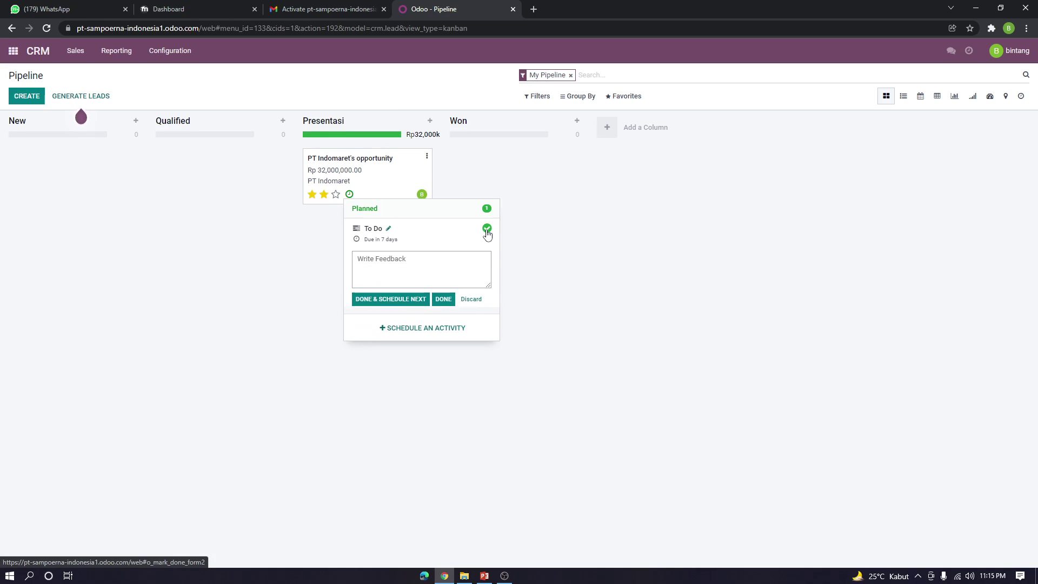
left_click(403, 301)
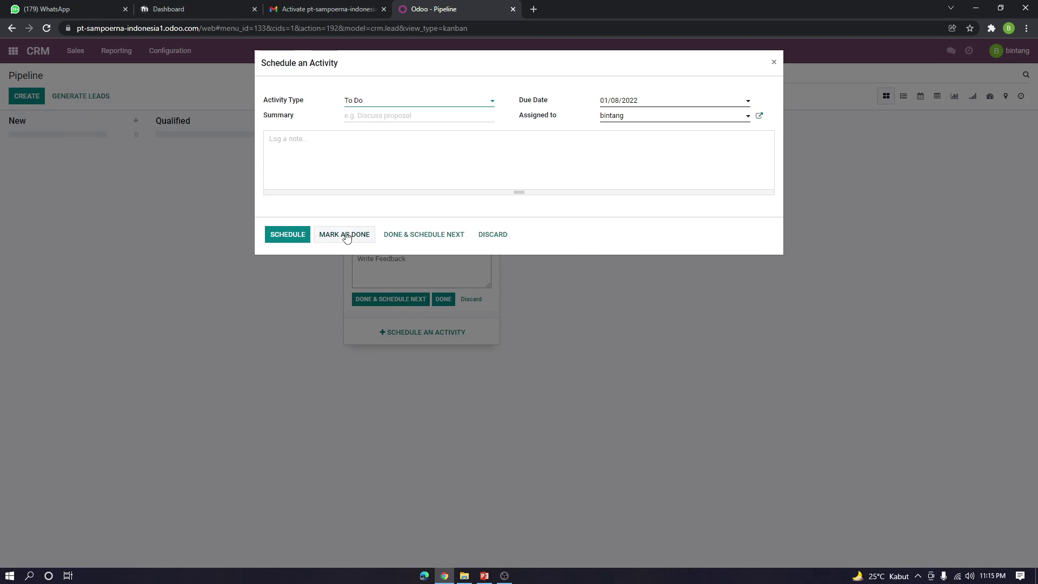
left_click(345, 236)
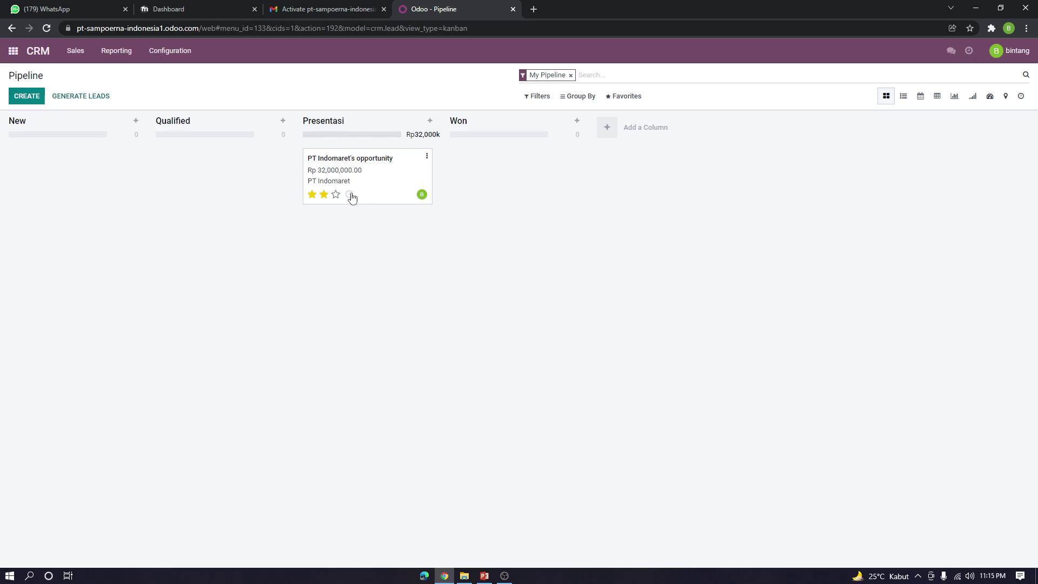
left_click(352, 195)
left_click(402, 230)
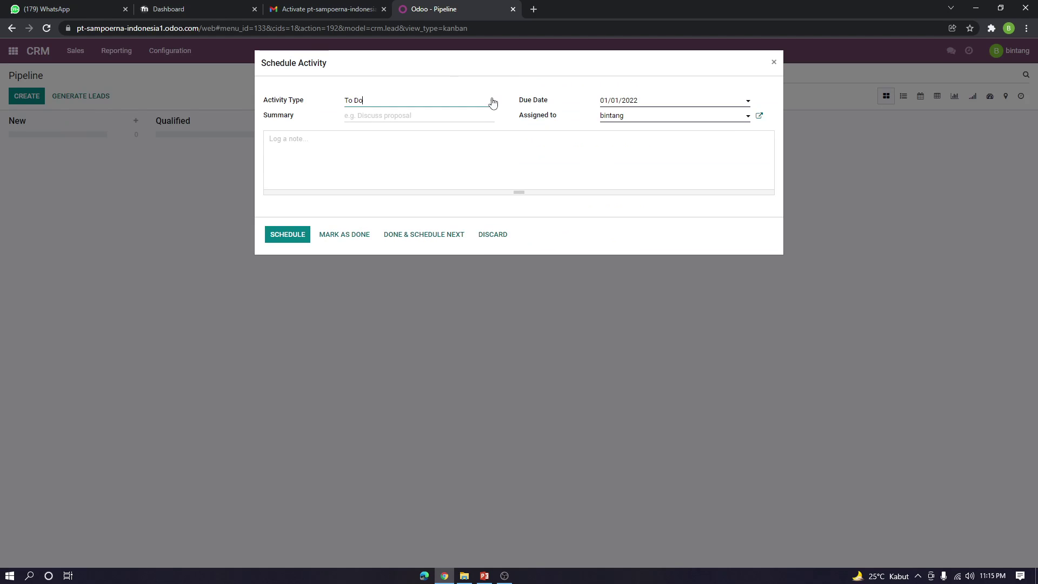
Book a Meeting activity on Wednesday, December 29 at 11:00 in the calendar, then go back to the pipeline
left_click(492, 101)
left_click(378, 146)
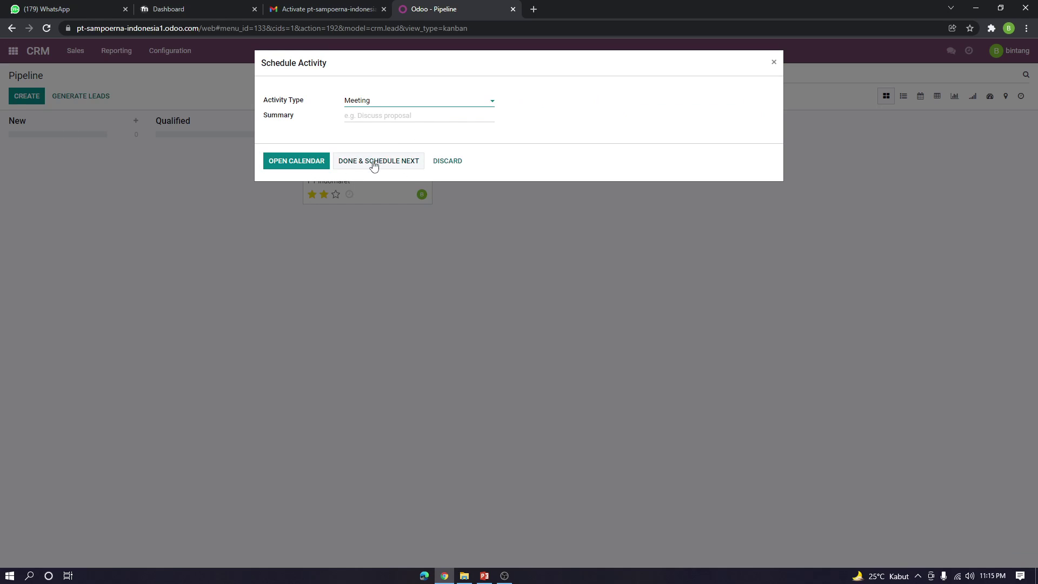
left_click(292, 162)
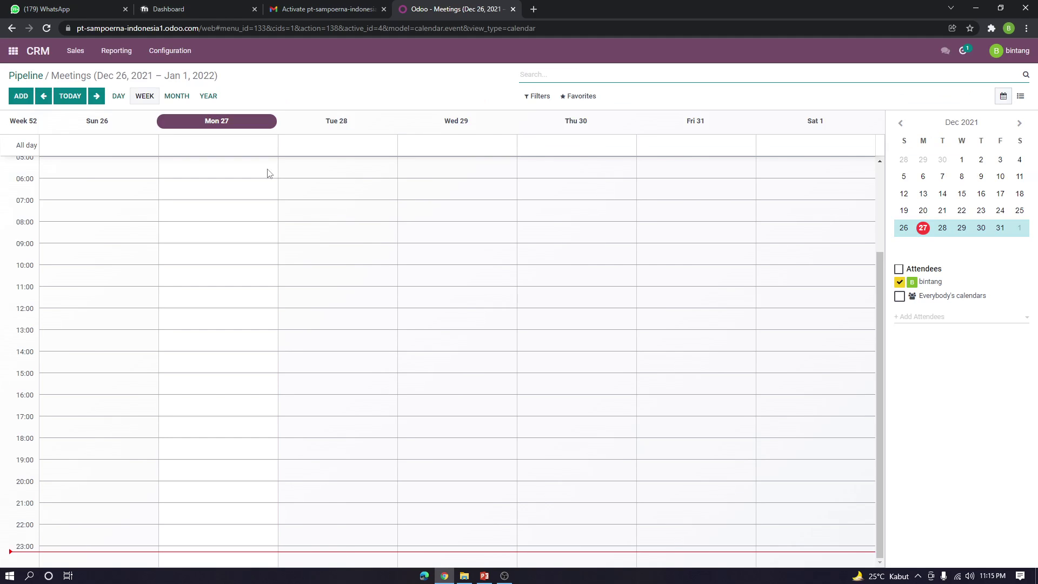
left_click(118, 324)
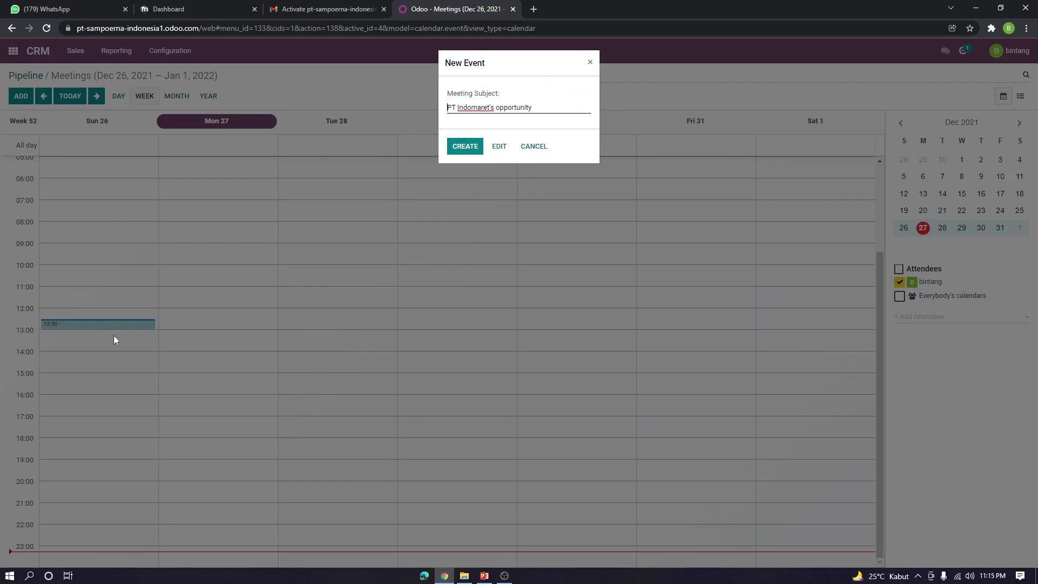
left_click(590, 63)
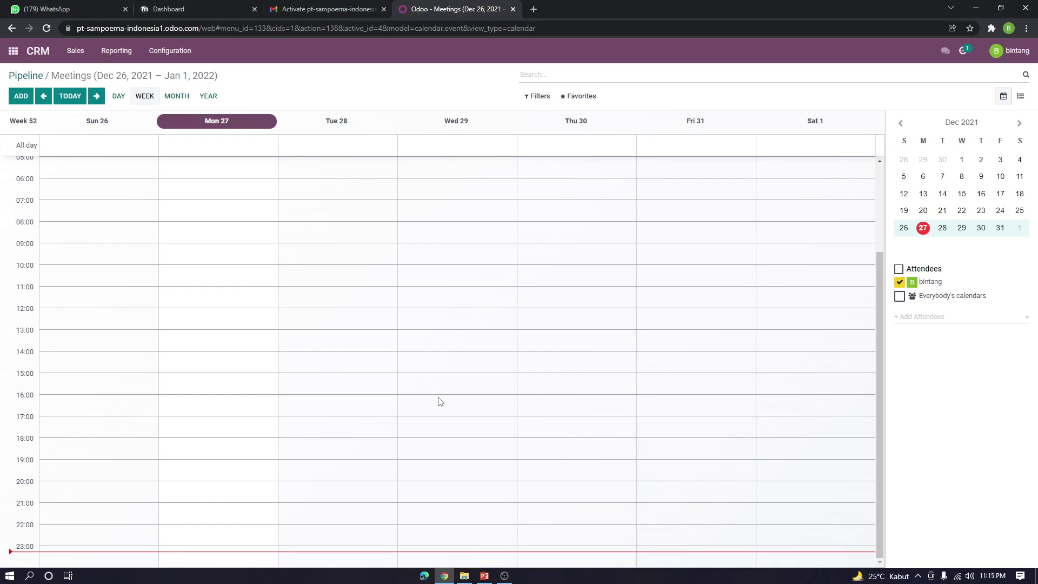
left_click(449, 301)
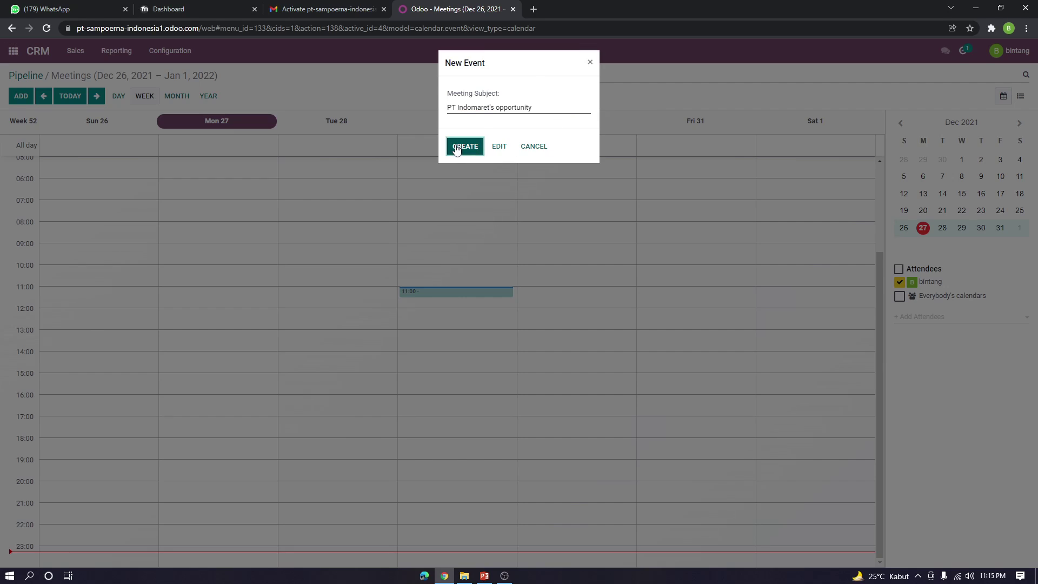
left_click(457, 147)
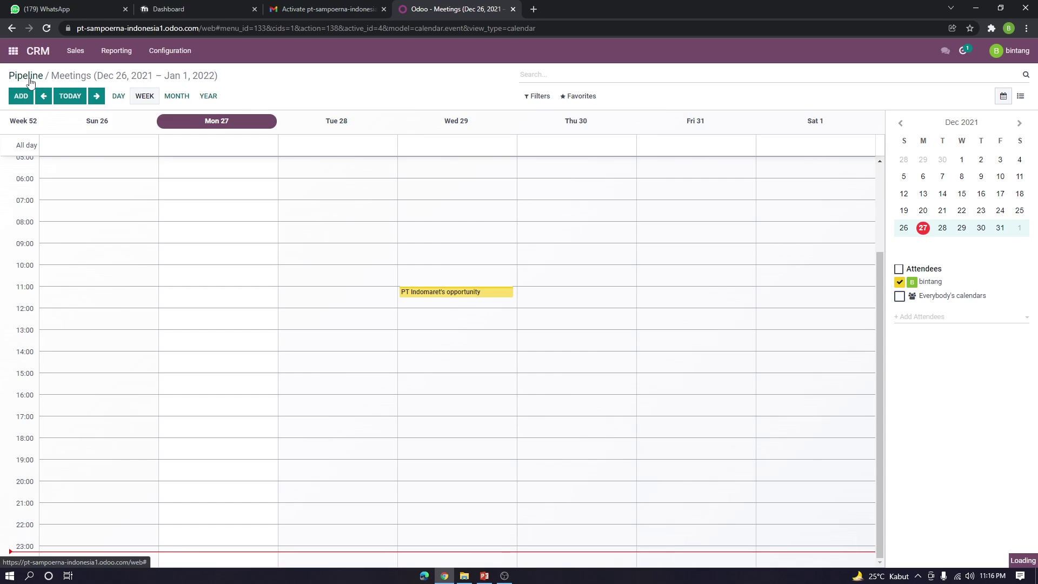
left_click(26, 76)
Confirm the meeting is listed in the card's planned activities, then bring up the card's options menu
left_click(349, 195)
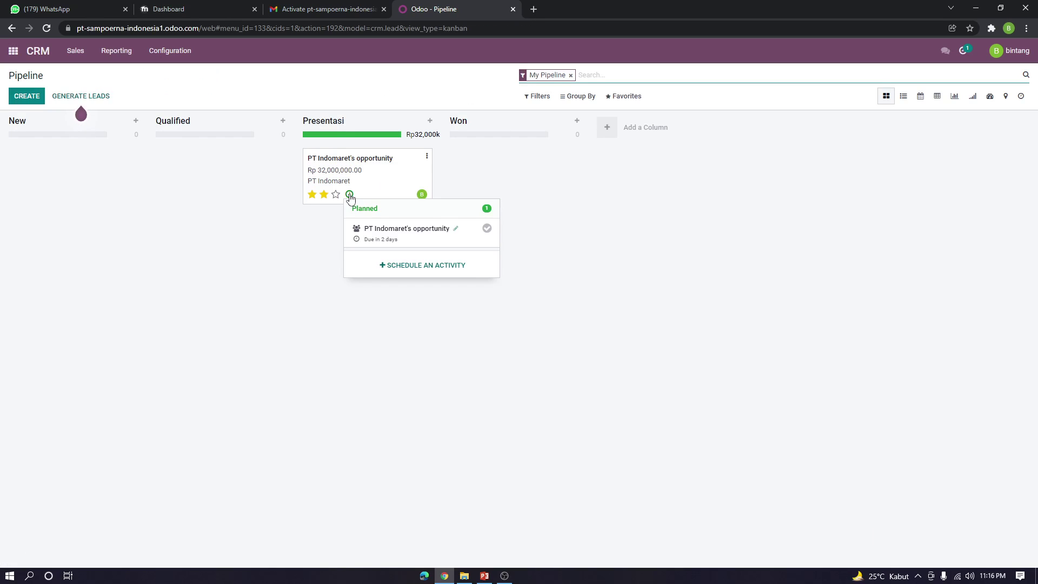
left_click(349, 195)
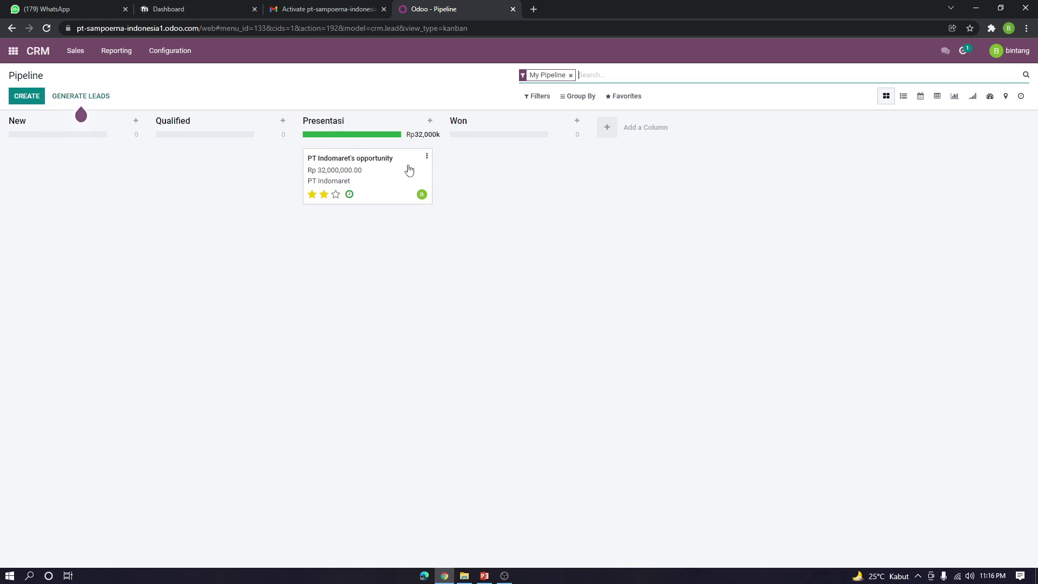
left_click(427, 156)
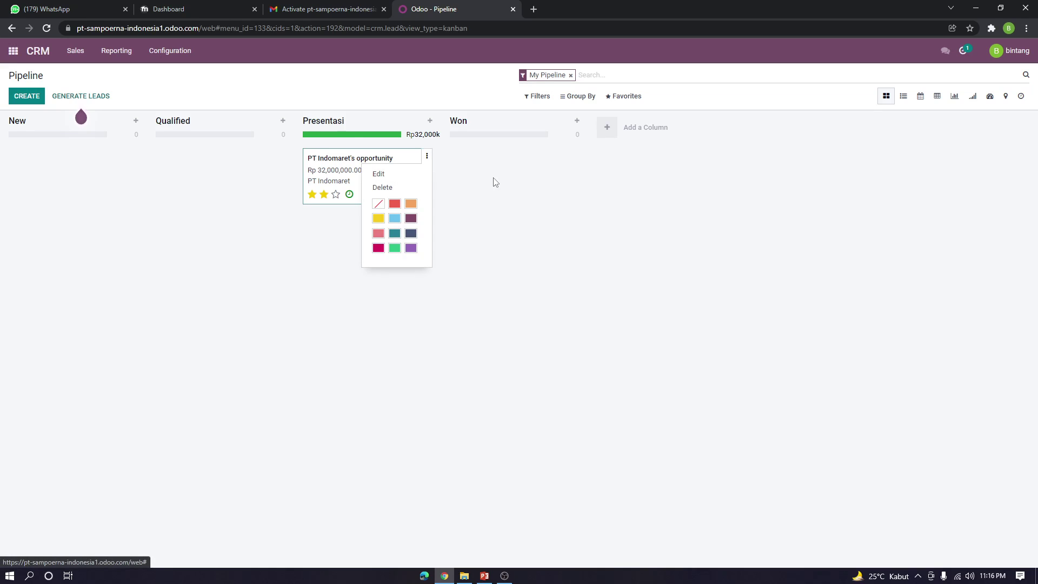
Change Expected Revenue to Rp 35,000,000.00, save, and drag the card into Won
left_click(338, 180)
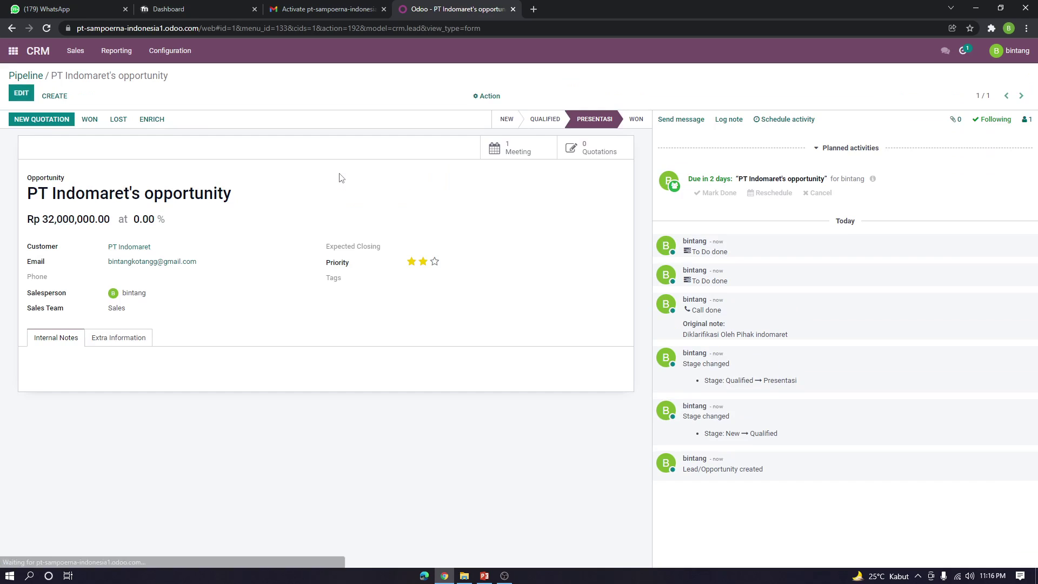
left_click(17, 97)
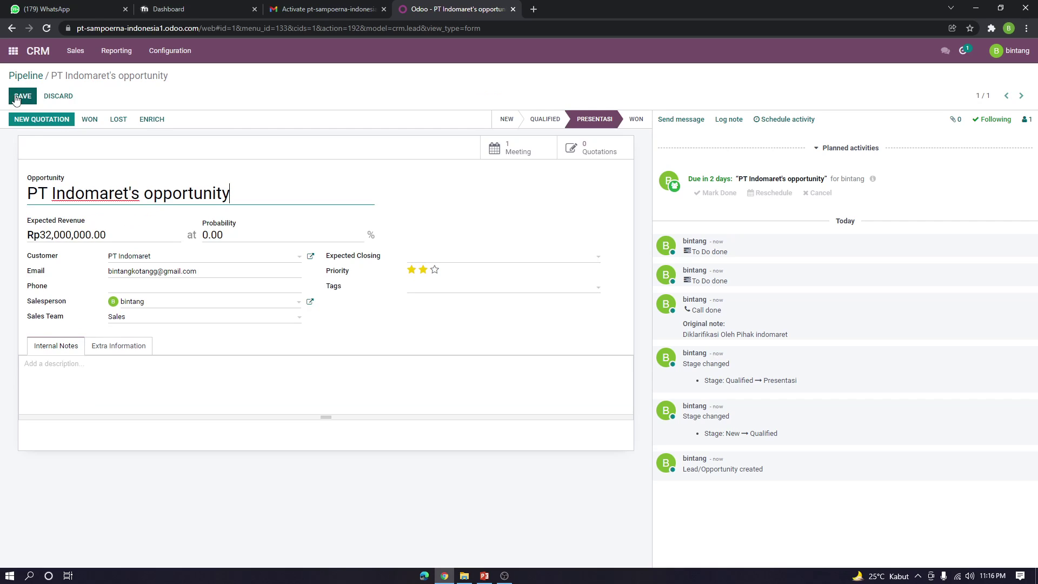
left_click(53, 235)
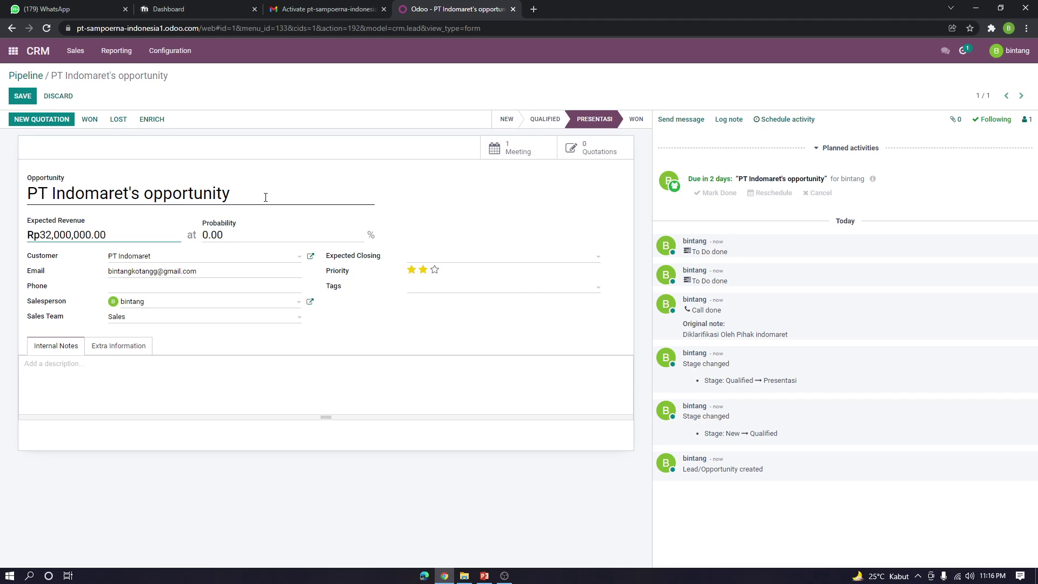
key("BackSpace")
type("5")
left_click(23, 96)
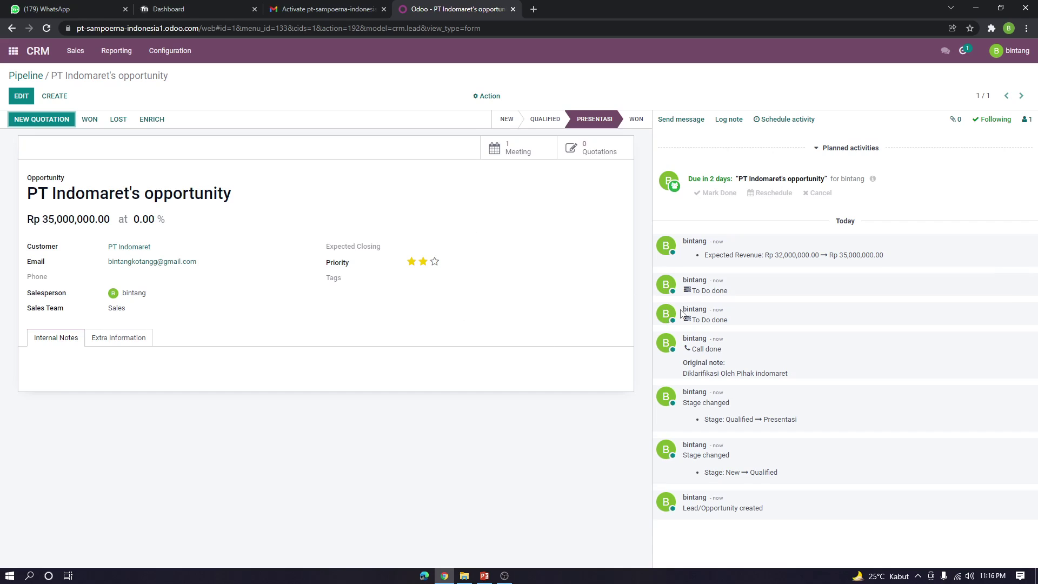
left_click(33, 77)
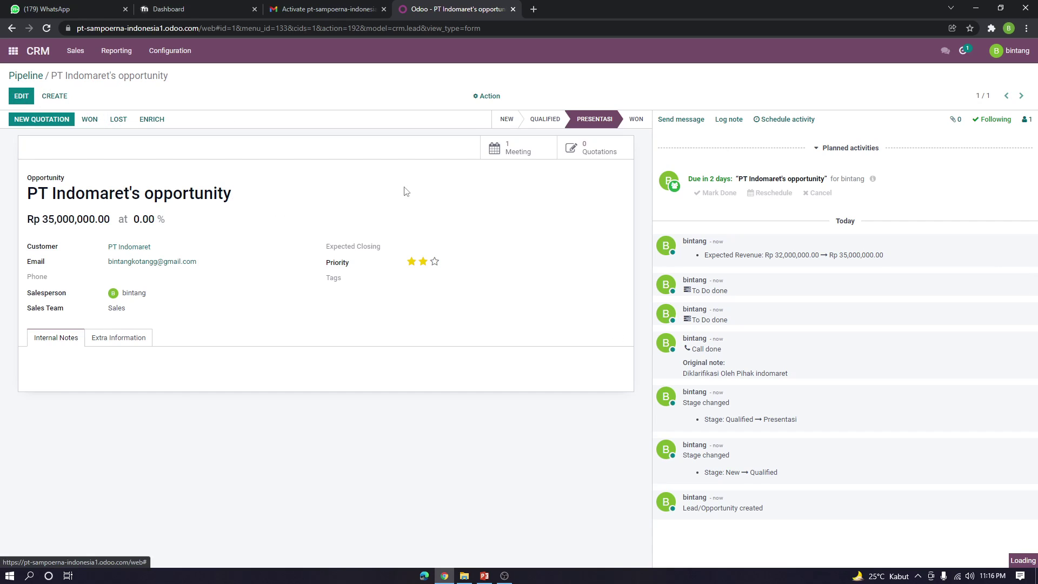
left_click_drag(403, 171, 551, 165)
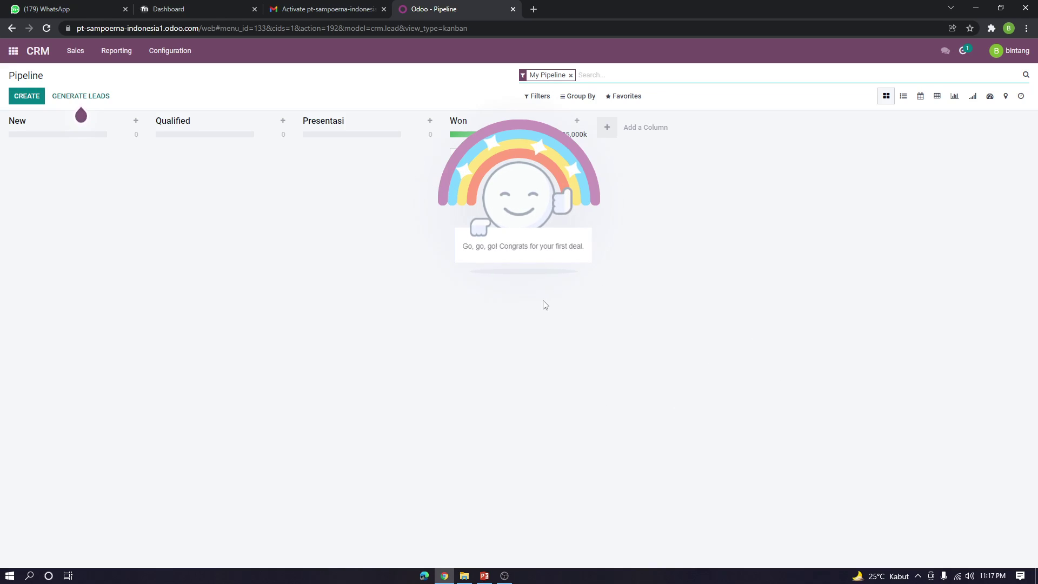
Dismiss the congratulations message for the won PT Indomaret deal
left_click(491, 283)
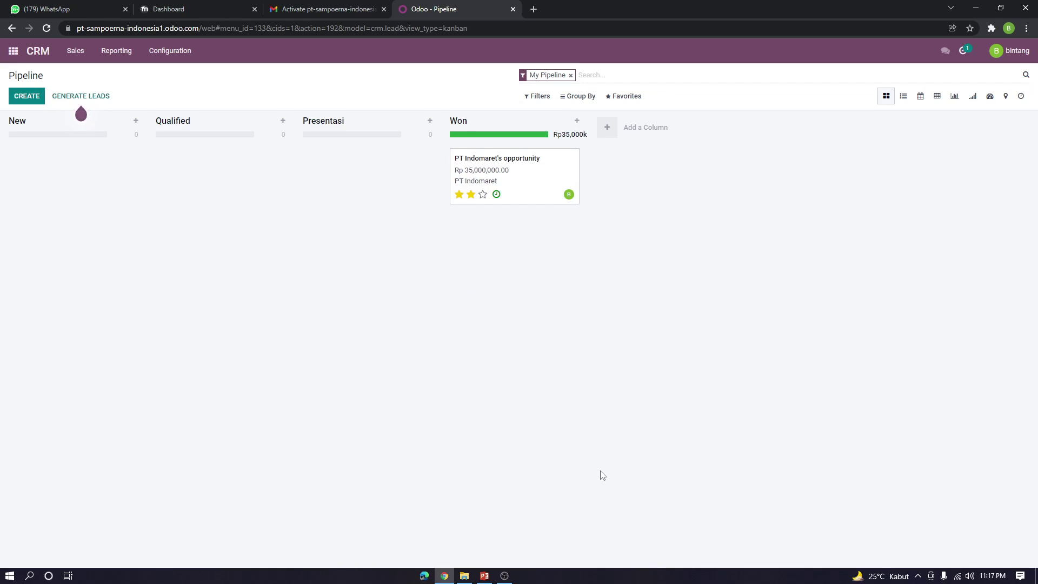
left_click(504, 576)
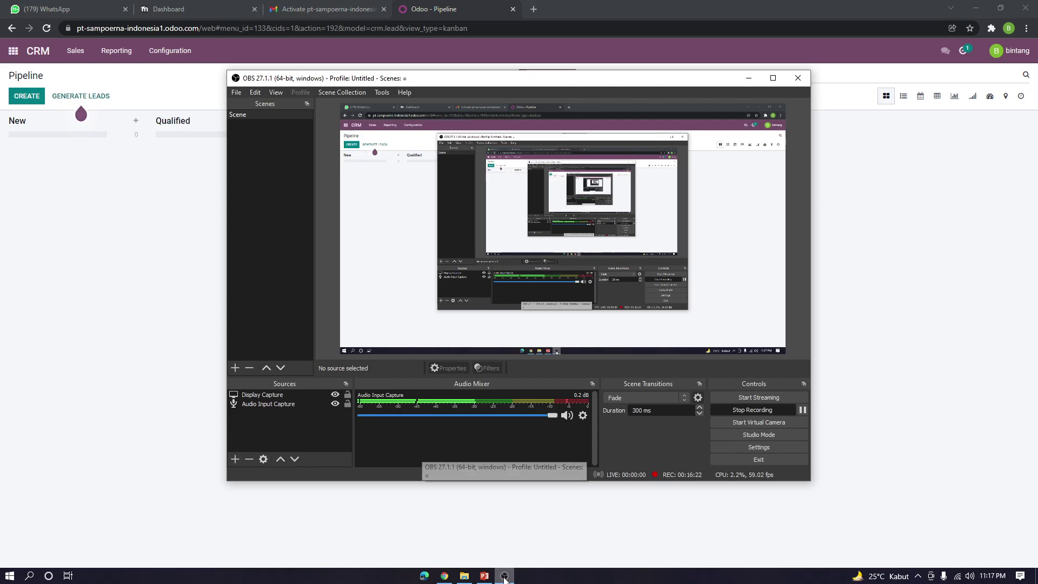